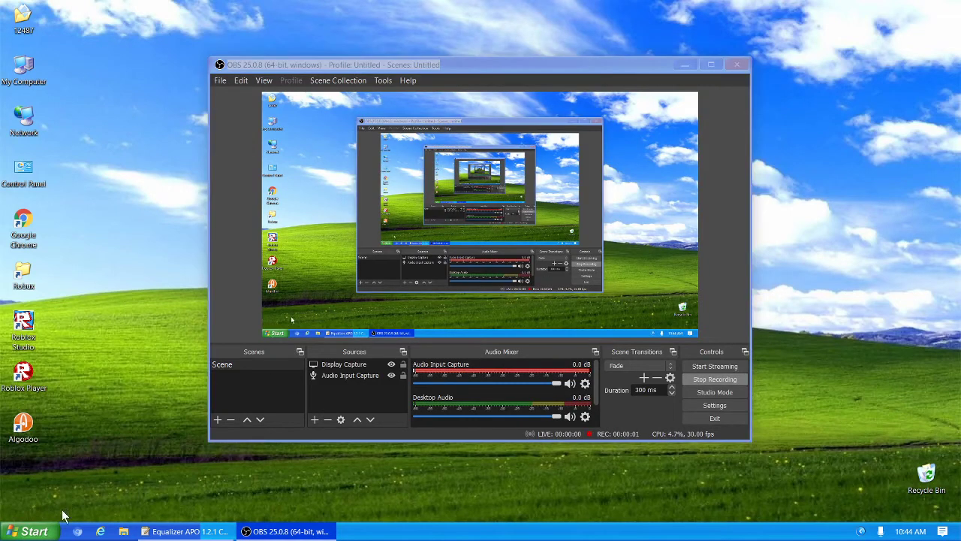
# Search the Start menu for 'algodo' and launch Algodoo from the results
pyautogui.click(45, 530)
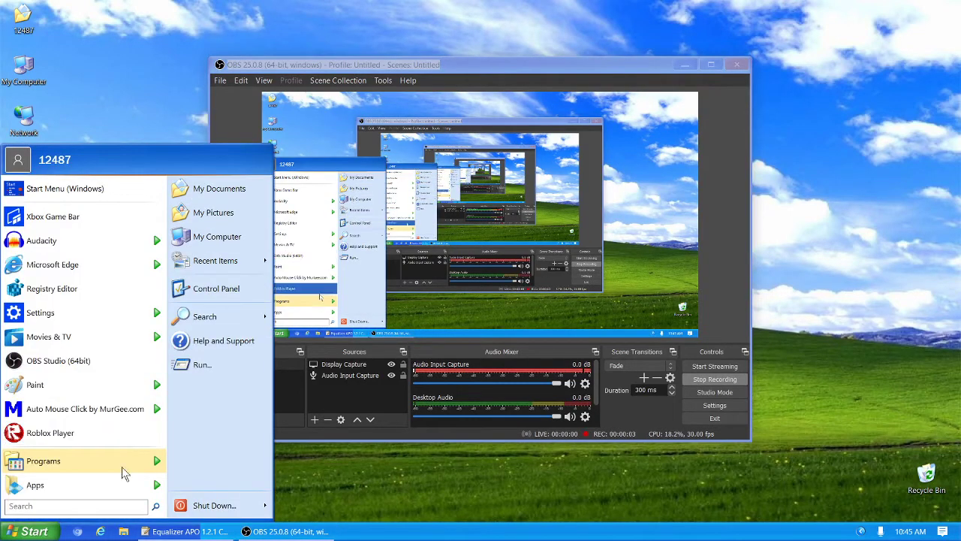
pyautogui.write('algodo')
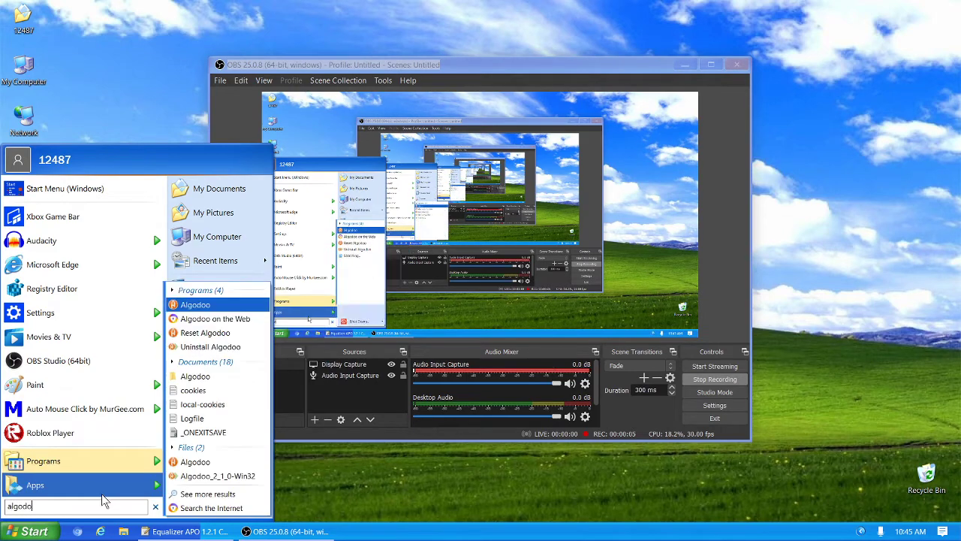
pyautogui.click(184, 305)
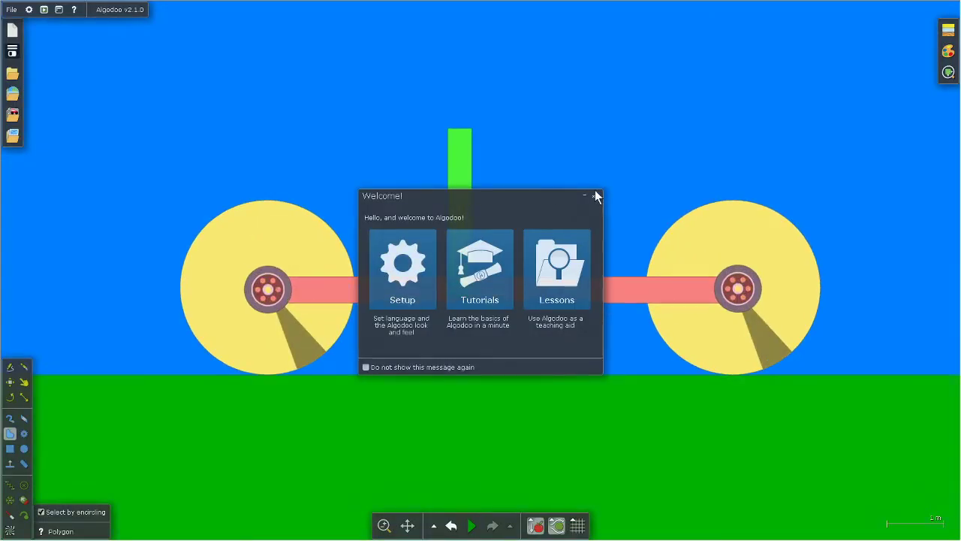
# Dismiss the welcome, undo the stray stroke, and fix the green bar near the left wheel
pyautogui.click(594, 196)
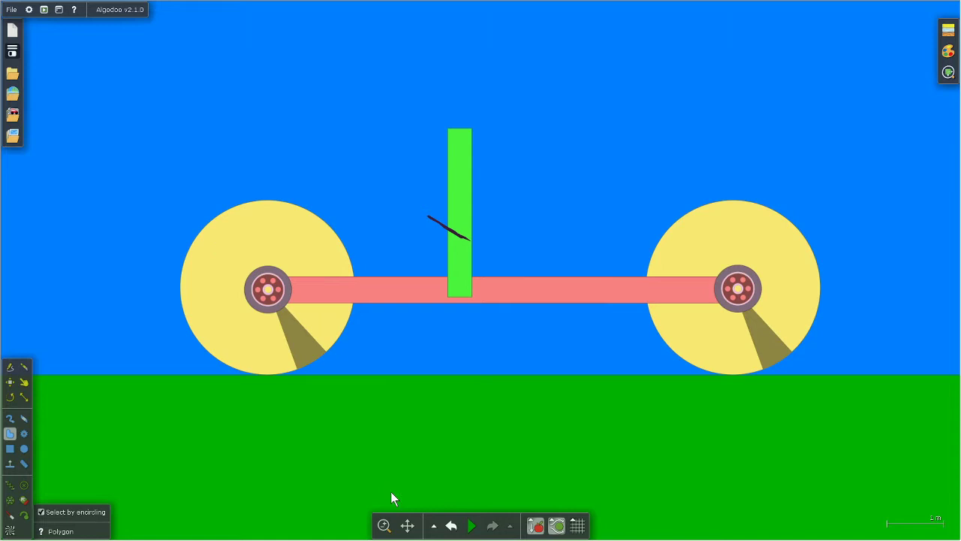
pyautogui.click(451, 525)
pyautogui.click(10, 383)
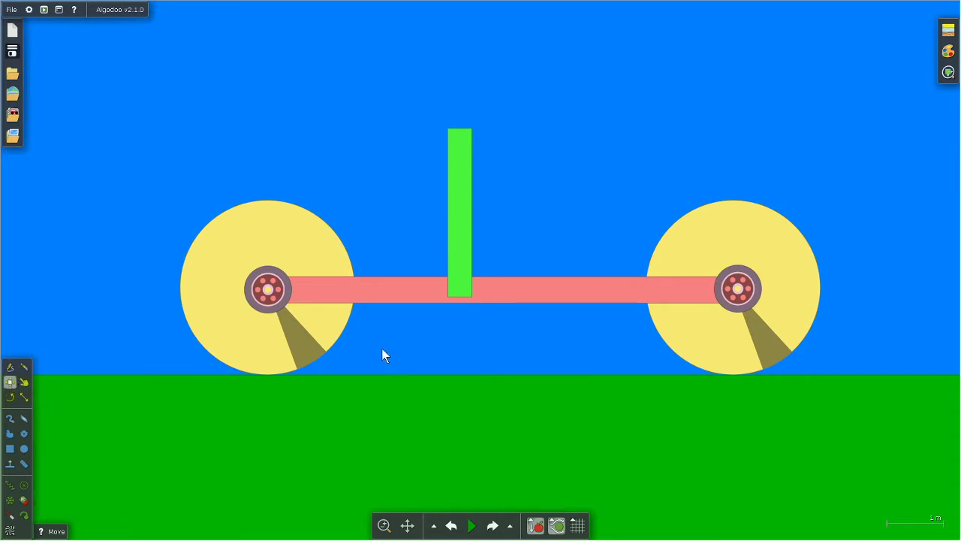
pyautogui.moveTo(460, 213); pyautogui.dragTo(370, 217)
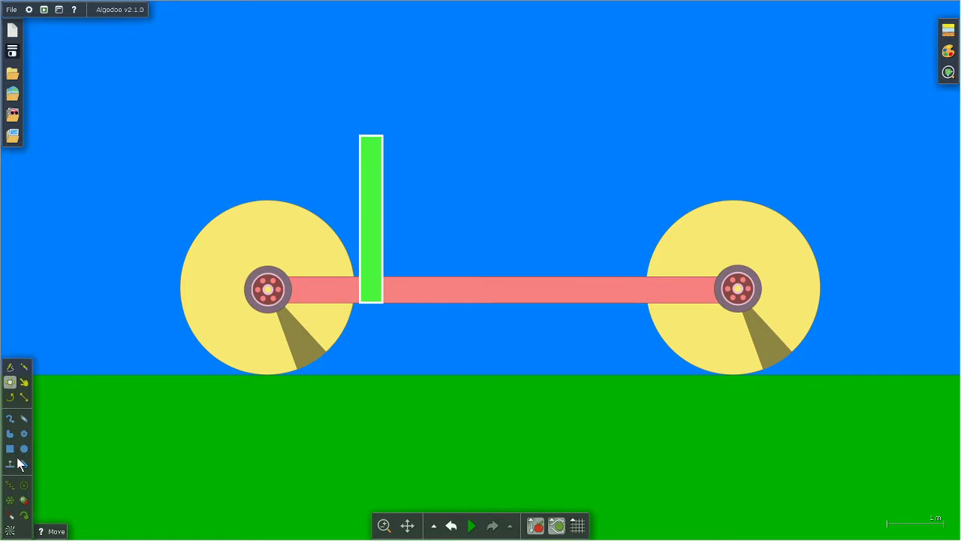
pyautogui.click(27, 485)
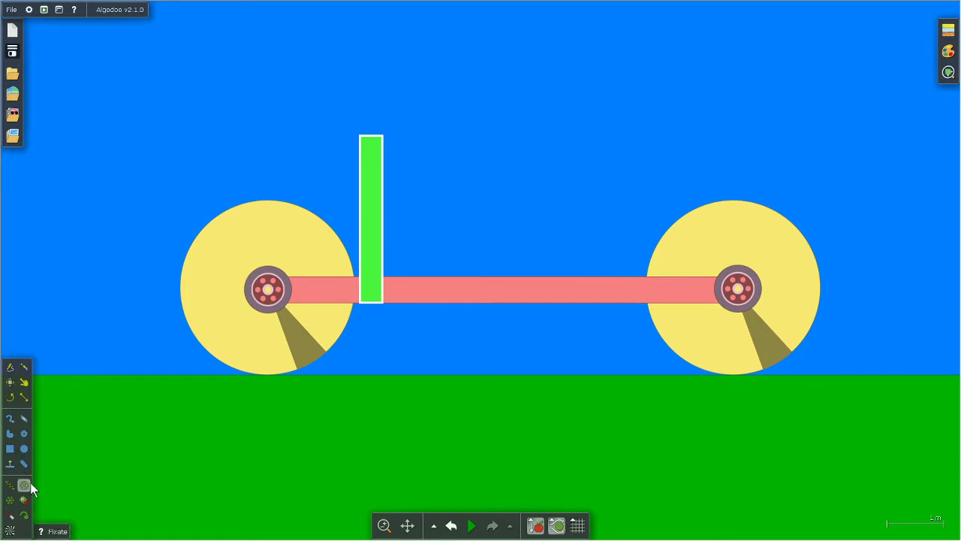
pyautogui.click(371, 289)
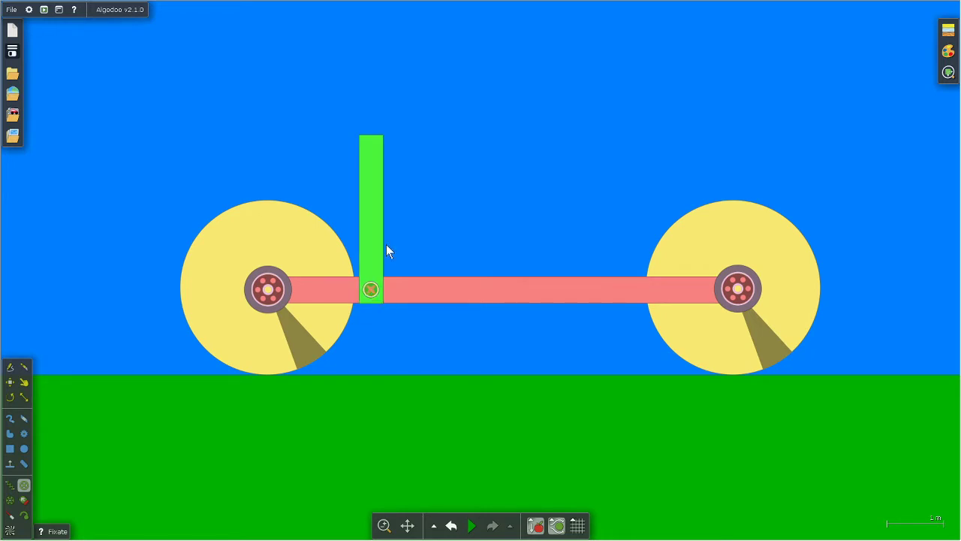
# Clone the green bar, place the copy near the right wheel, and attach it with an axle
pyautogui.rightClick(376, 169)
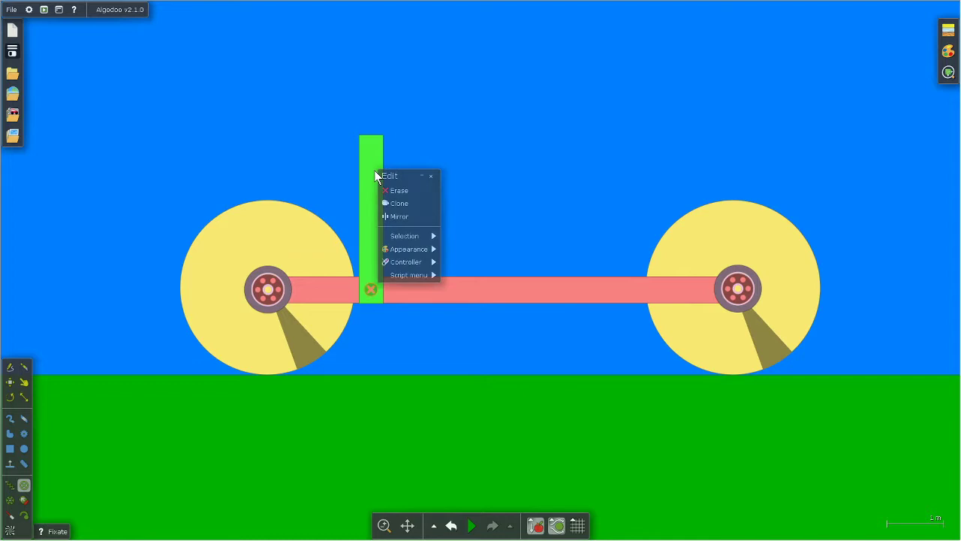
pyautogui.rightClick(371, 194)
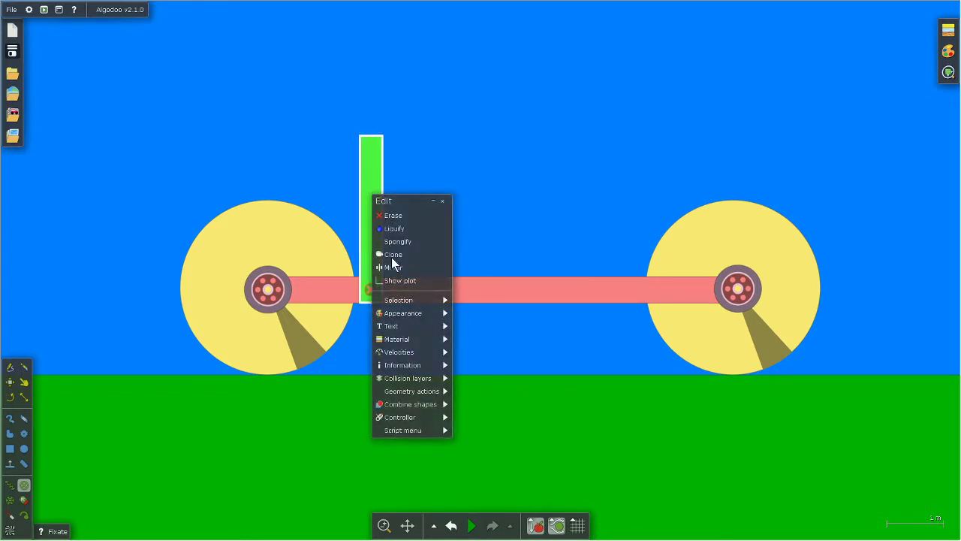
pyautogui.click(392, 255)
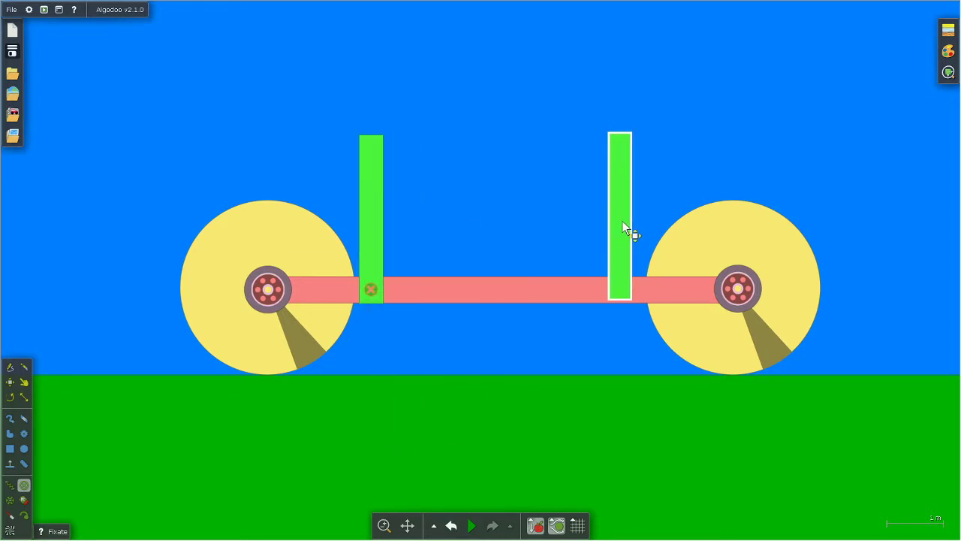
pyautogui.click(490, 258)
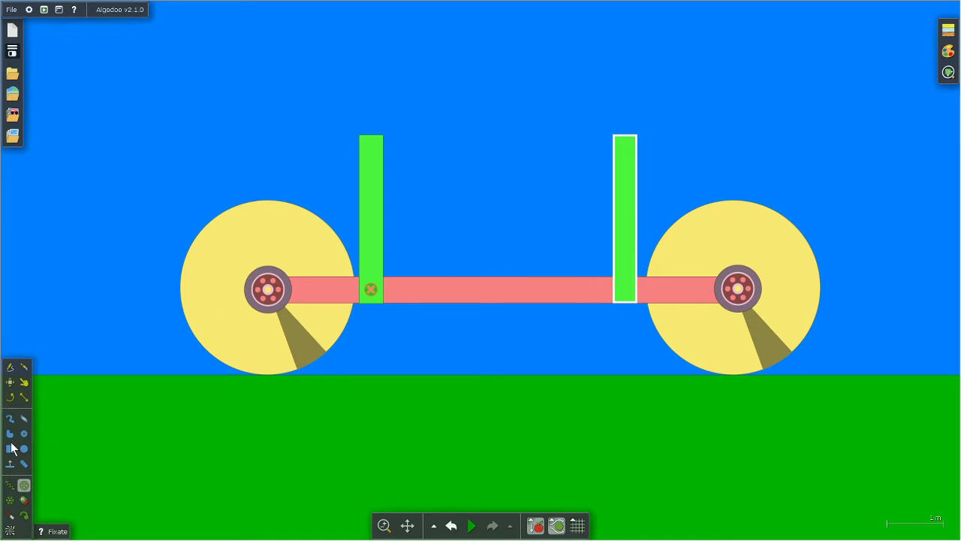
pyautogui.click(626, 289)
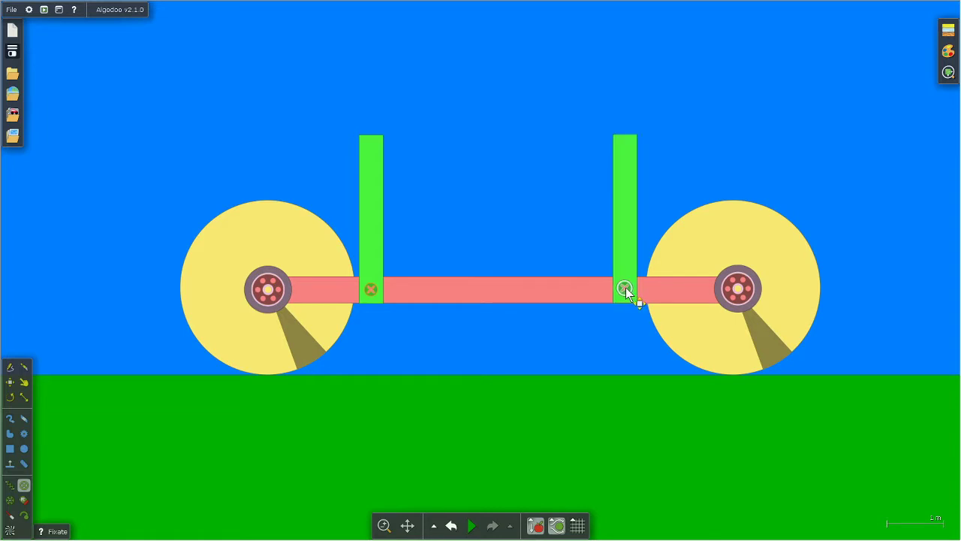
# Draw orange, dark red and other small circles between the two green uprights
pyautogui.click(24, 447)
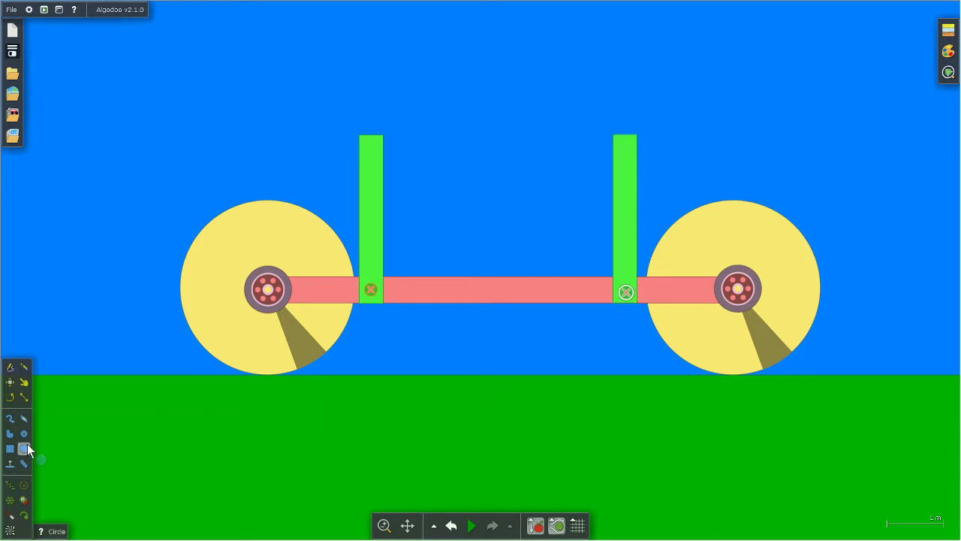
pyautogui.moveTo(486, 200)
pyautogui.mouseDown()
pyautogui.moveTo(440, 216)
pyautogui.moveTo(467, 243)
pyautogui.mouseUp()
pyautogui.click(484, 228)
pyautogui.click(481, 257)
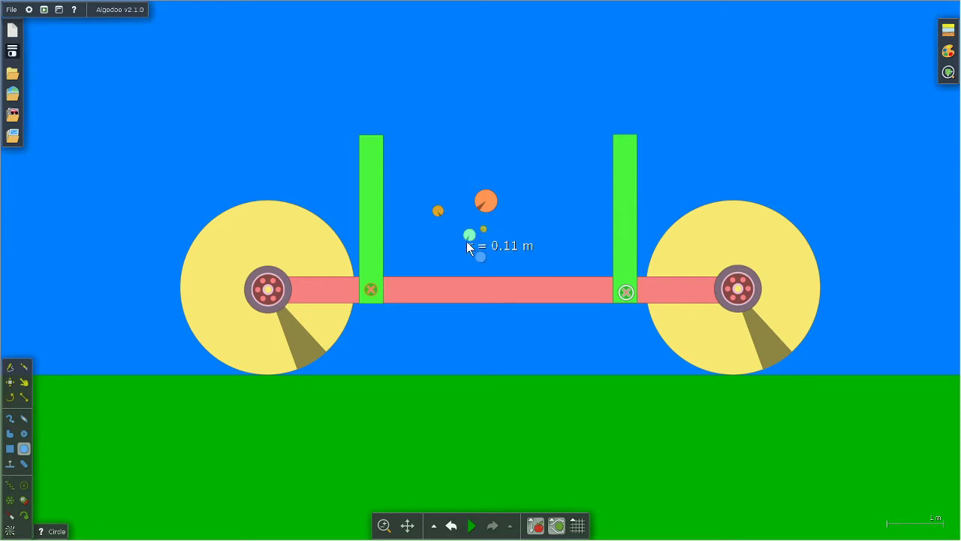
pyautogui.moveTo(411, 174); pyautogui.dragTo(440, 170)
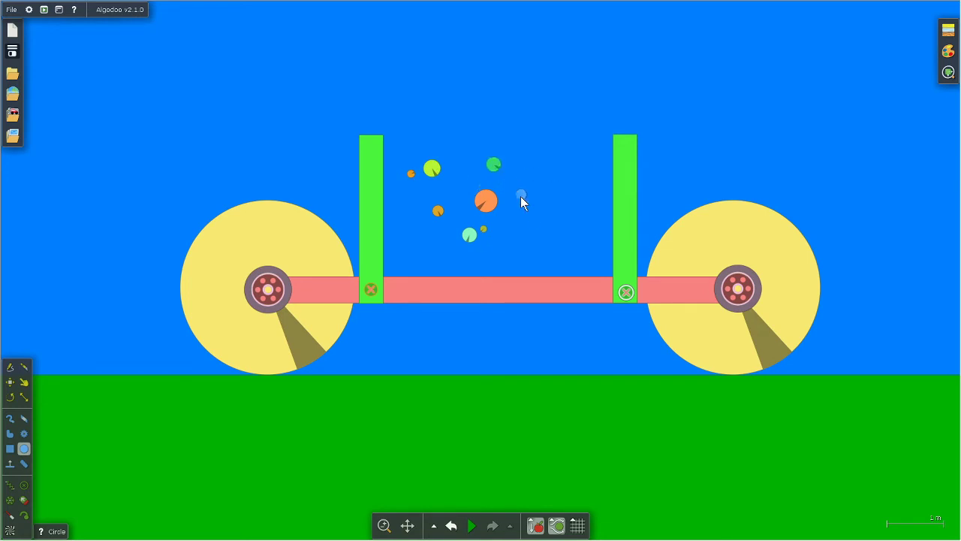
pyautogui.moveTo(520, 241); pyautogui.dragTo(523, 248)
pyautogui.click(526, 166)
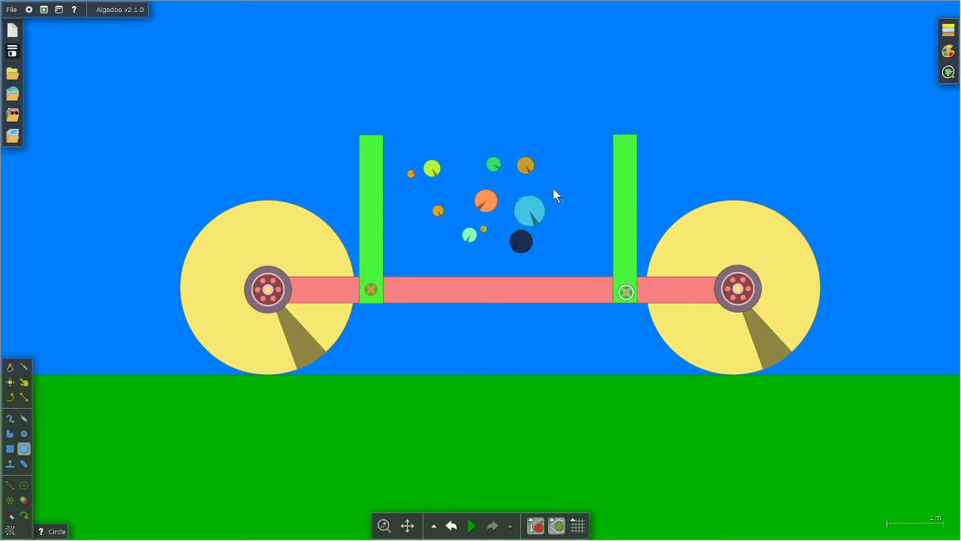
pyautogui.moveTo(554, 190)
pyautogui.mouseDown()
pyautogui.moveTo(580, 250)
pyautogui.moveTo(571, 241)
pyautogui.mouseUp()
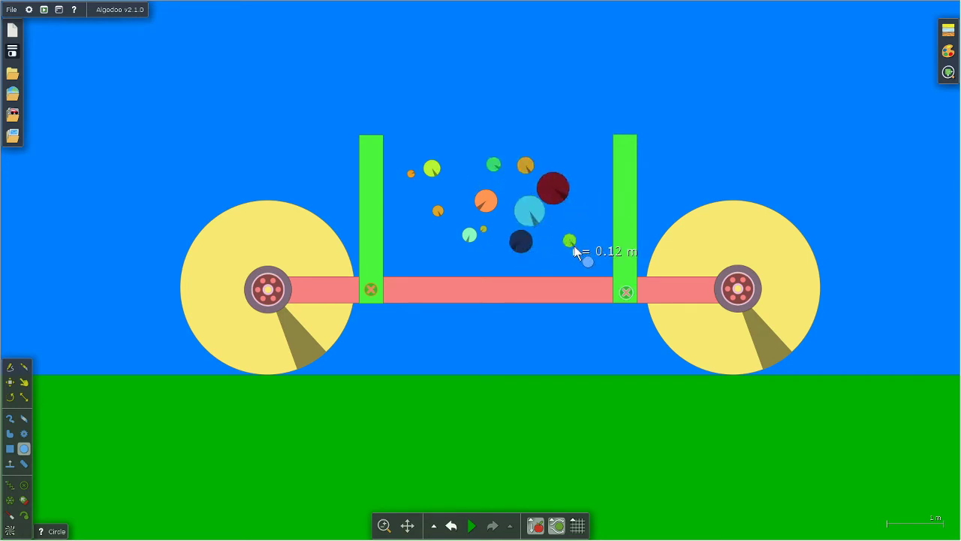
pyautogui.rightClick(571, 241)
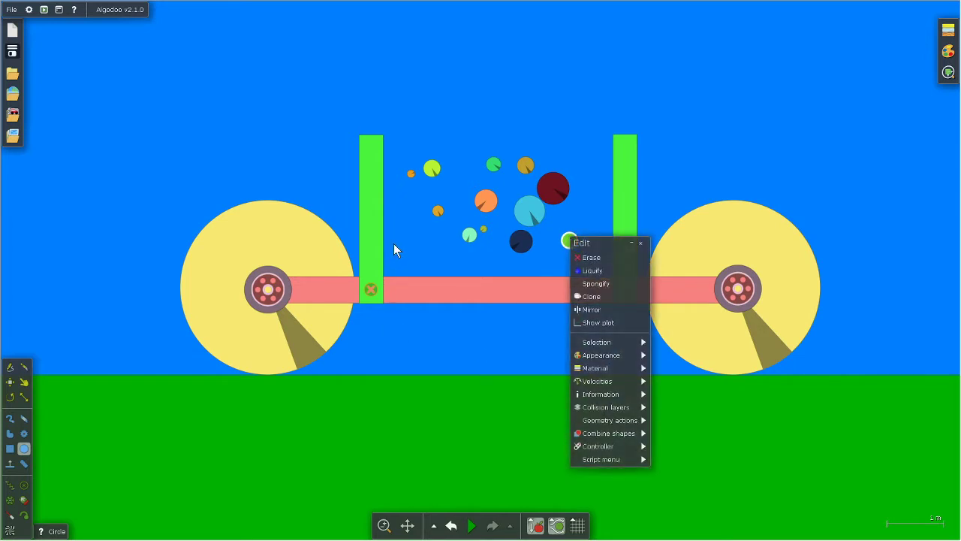
# Add teal, yellow-green, tan and green circles near the uprights and lower middle
pyautogui.moveTo(392, 244); pyautogui.dragTo(396, 248)
pyautogui.click(433, 248)
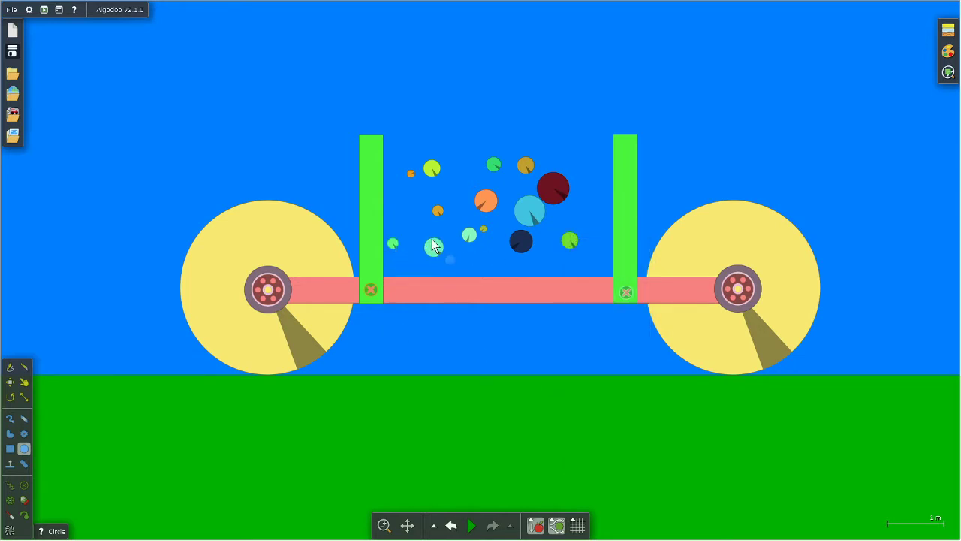
pyautogui.moveTo(461, 145); pyautogui.dragTo(468, 150)
pyautogui.moveTo(586, 142); pyautogui.dragTo(592, 149)
pyautogui.moveTo(584, 196); pyautogui.dragTo(587, 208)
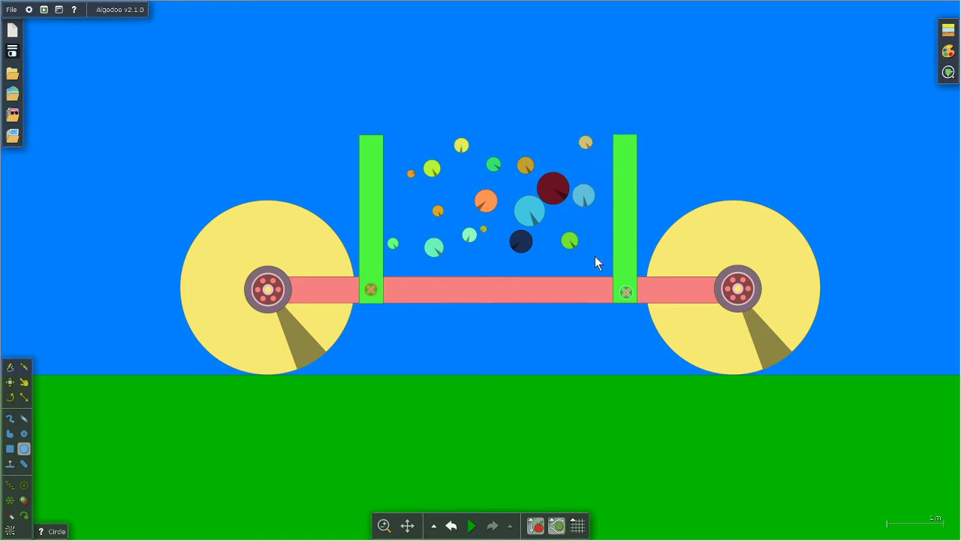
pyautogui.moveTo(595, 257); pyautogui.dragTo(589, 265)
pyautogui.moveTo(457, 257); pyautogui.dragTo(465, 265)
# Run the simulation to test-drive the cart, following it across the scene, then pause
pyautogui.click(472, 529)
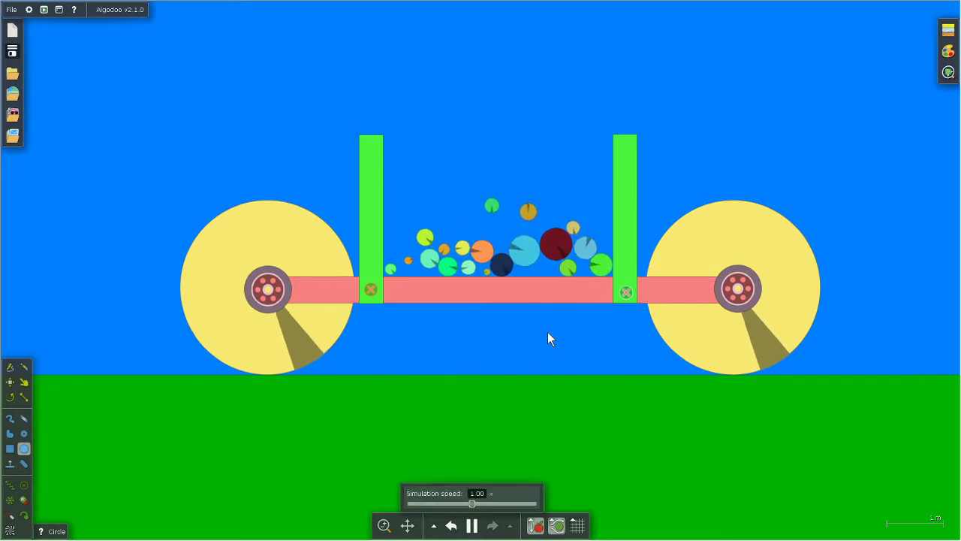
pyautogui.press('i')
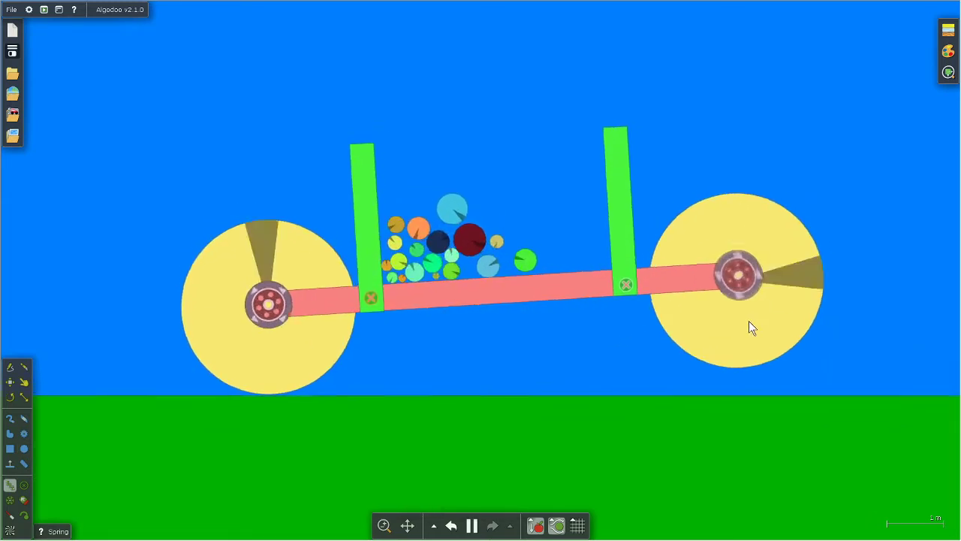
pyautogui.press('n')
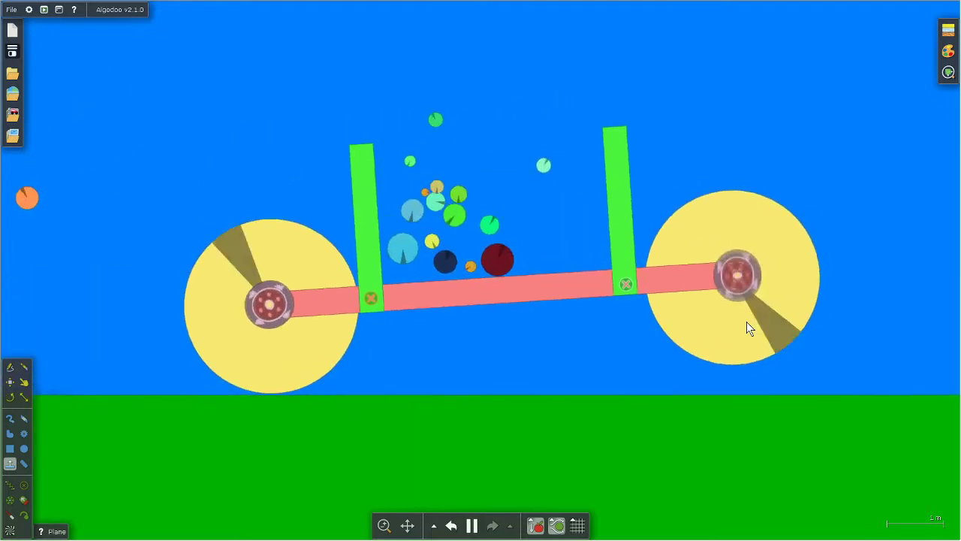
pyautogui.scroll(-5, 788, 383)
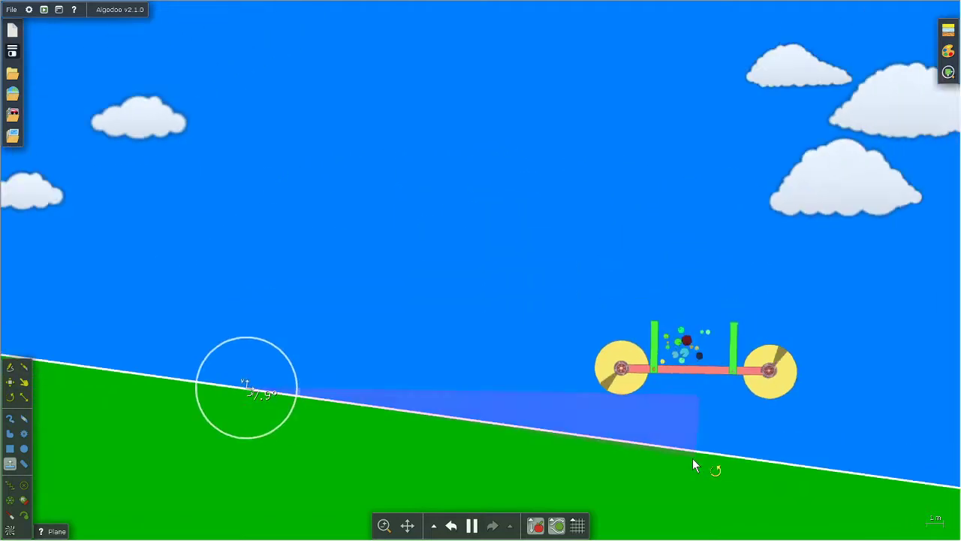
pyautogui.scroll(-3, 692, 458)
pyautogui.moveTo(792, 489); pyautogui.dragTo(607, 238)
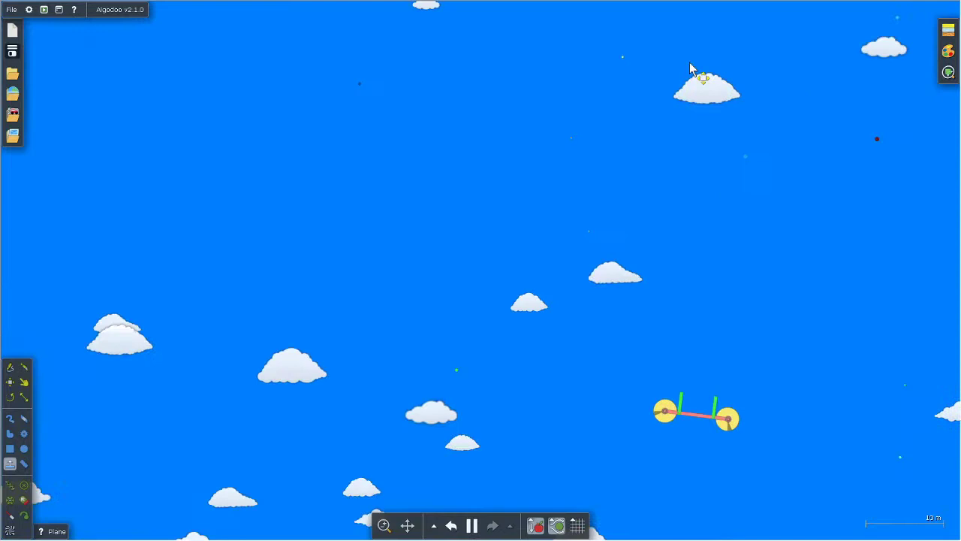
pyautogui.moveTo(687, 80); pyautogui.dragTo(620, 286)
pyautogui.scroll(-3, 619, 286)
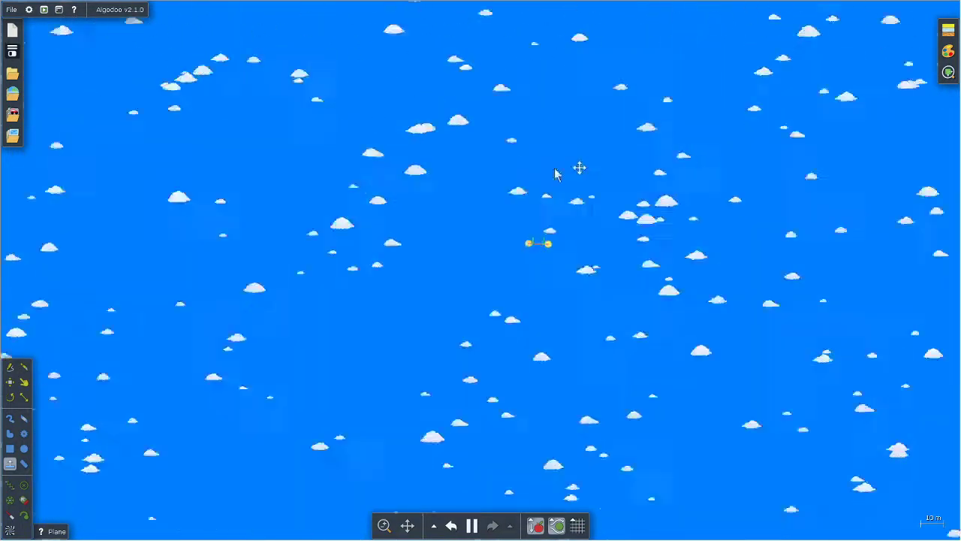
pyautogui.scroll(2, 539, 266)
pyautogui.scroll(3, 539, 265)
pyautogui.scroll(3, 541, 247)
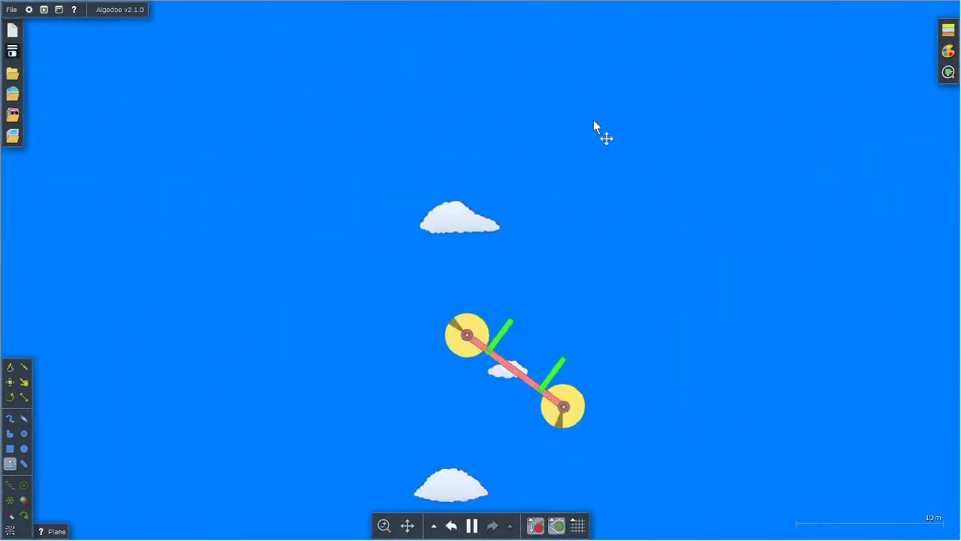
pyautogui.scroll(-2, 500, 445)
pyautogui.click(471, 525)
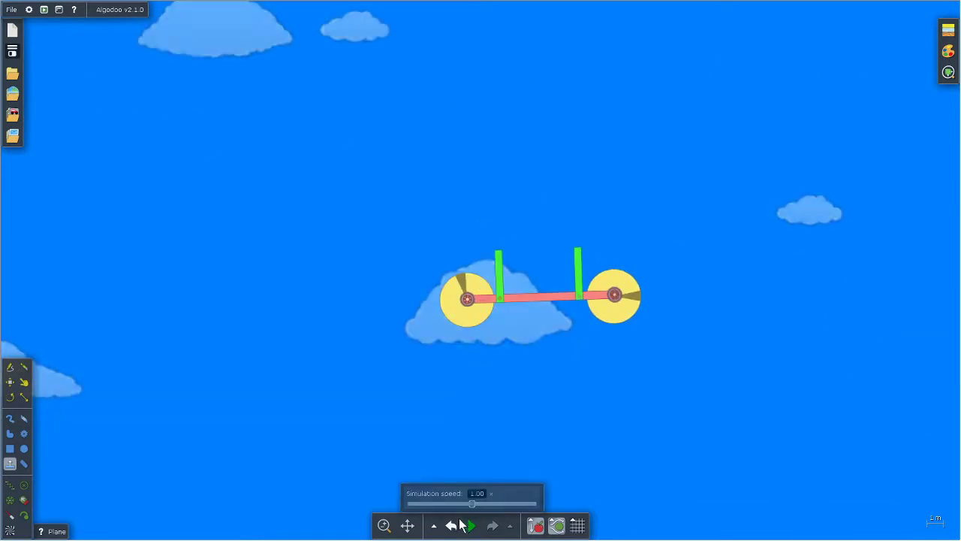
pyautogui.scroll(-3, 434, 391)
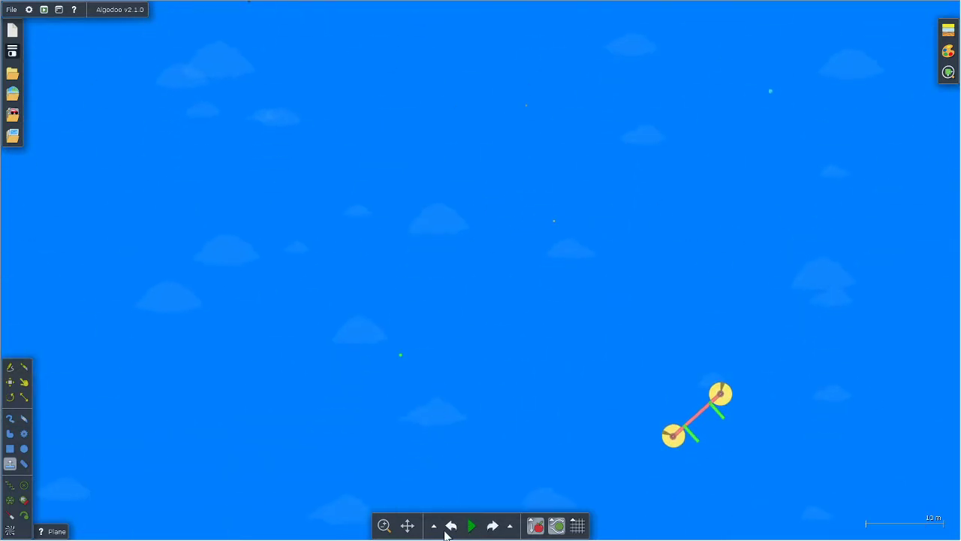
# Undo three times to step the scene back toward the flat-ground state
pyautogui.click(452, 526)
pyautogui.click(452, 526)
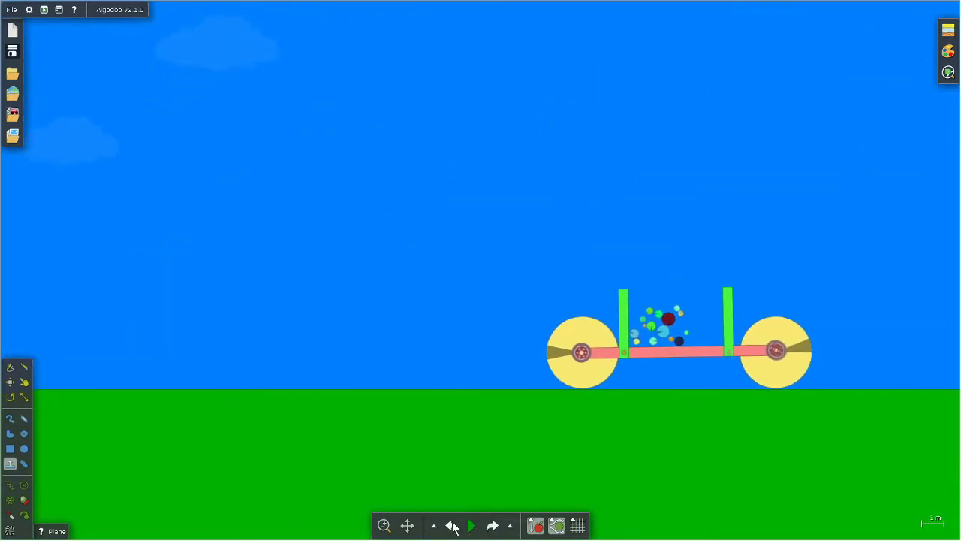
pyautogui.click(451, 527)
# Step the scene back once more and delete the stray plane
pyautogui.click(451, 527)
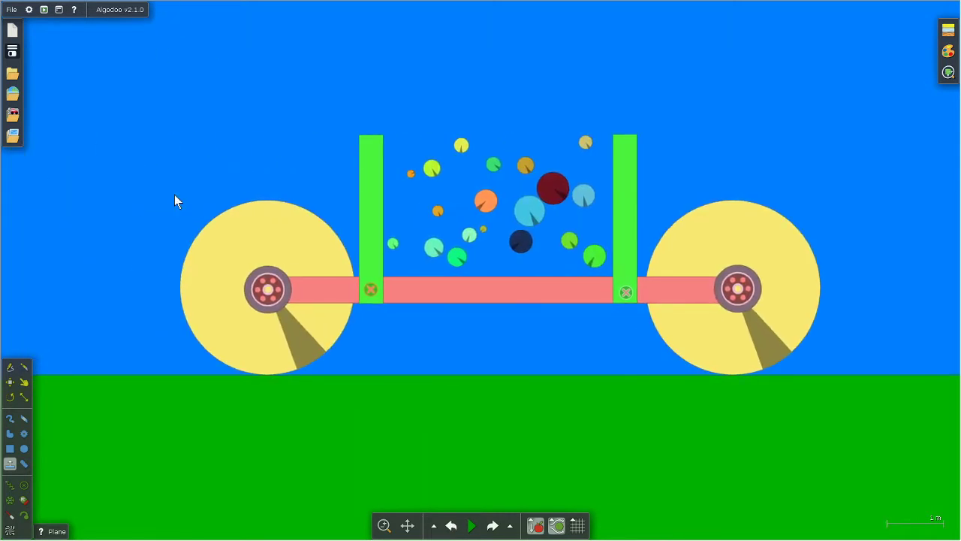
pyautogui.moveTo(136, 94); pyautogui.dragTo(174, 121)
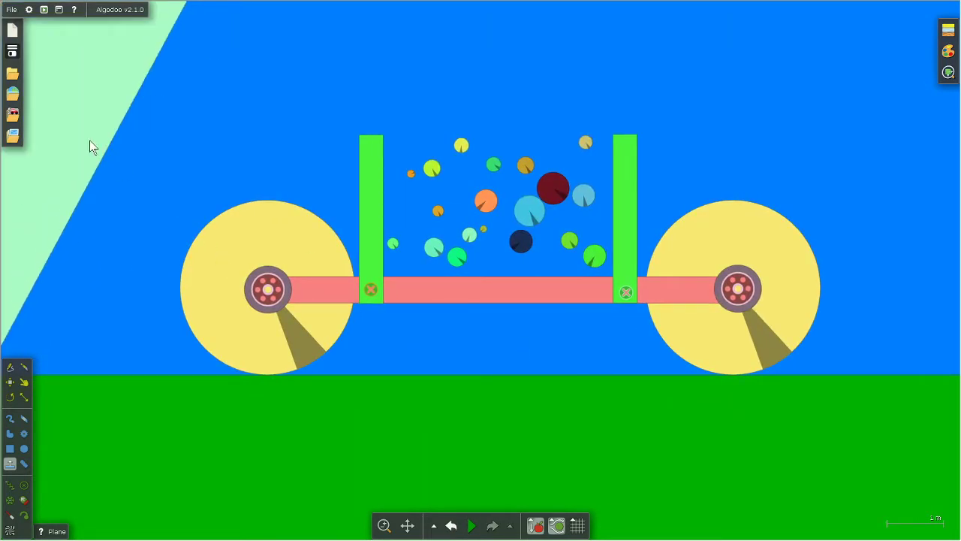
pyautogui.press('Delete')
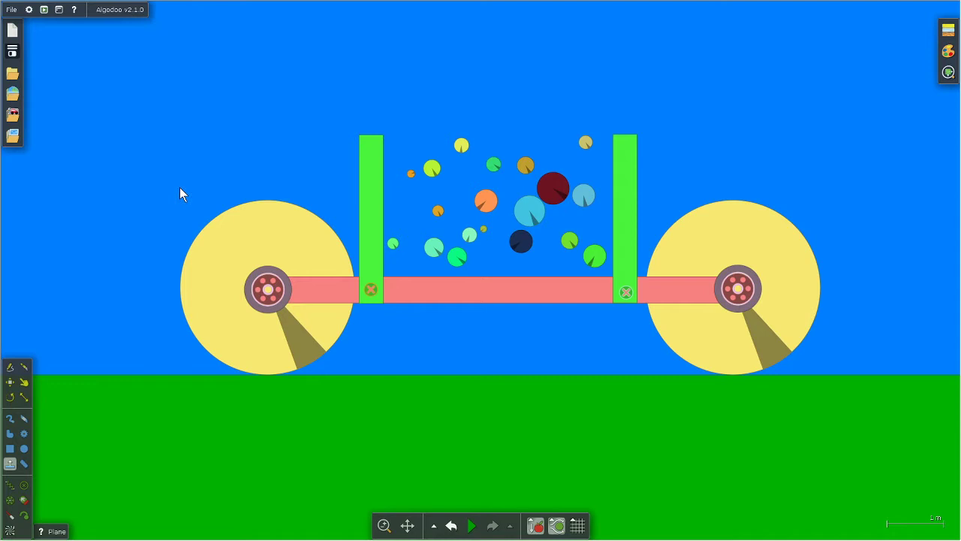
# Place three upward-pointing thrusters along the pink beam
pyautogui.click(24, 499)
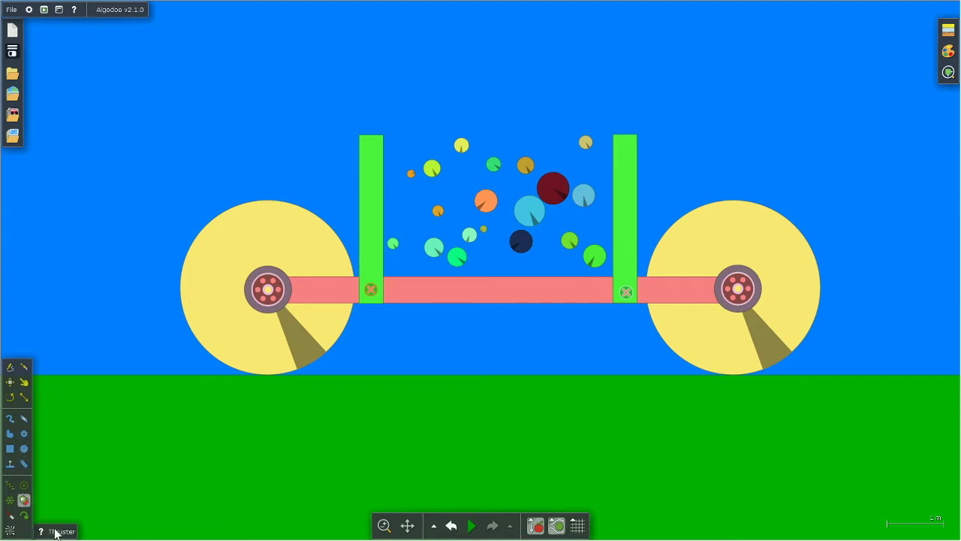
pyautogui.moveTo(501, 290); pyautogui.dragTo(501, 250)
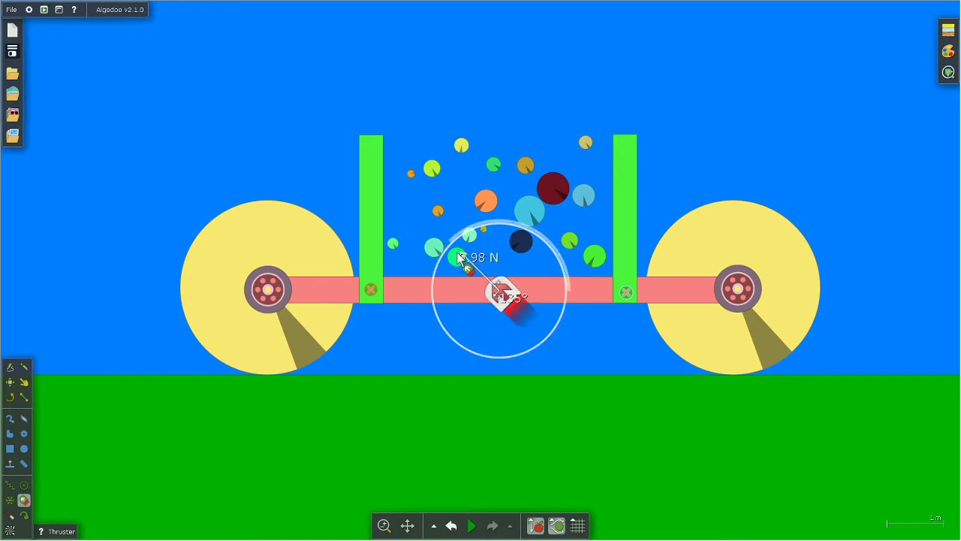
pyautogui.moveTo(580, 292); pyautogui.dragTo(582, 265)
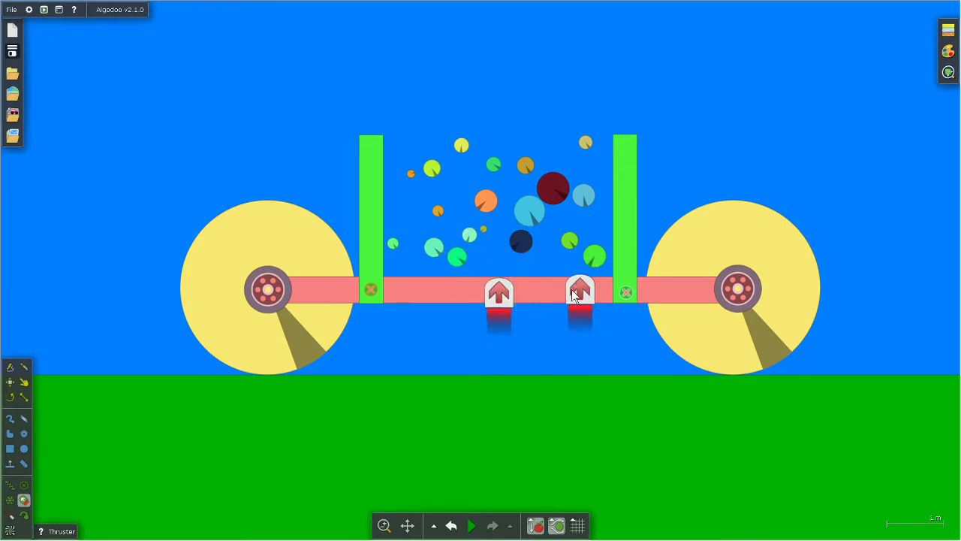
pyautogui.click(577, 298)
pyautogui.moveTo(416, 289); pyautogui.dragTo(417, 294)
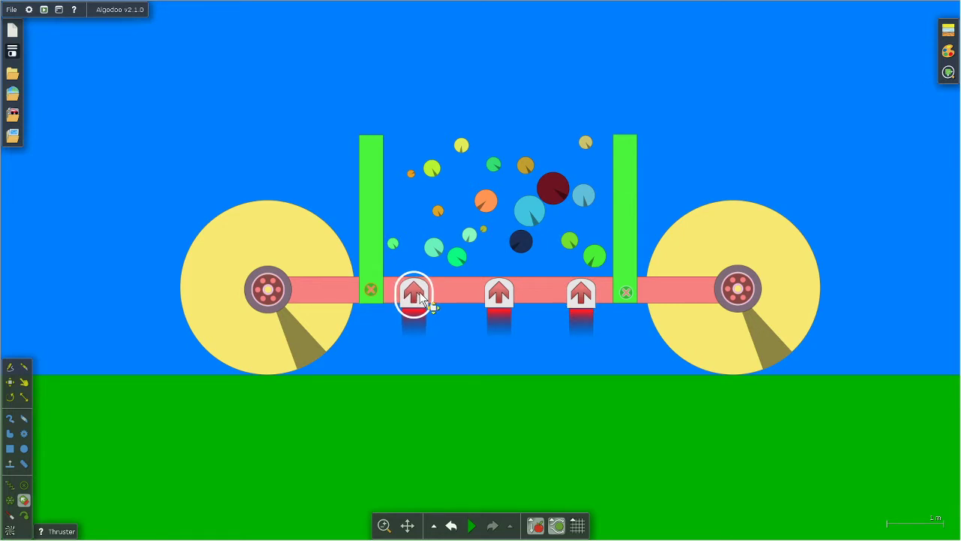
pyautogui.click(493, 284)
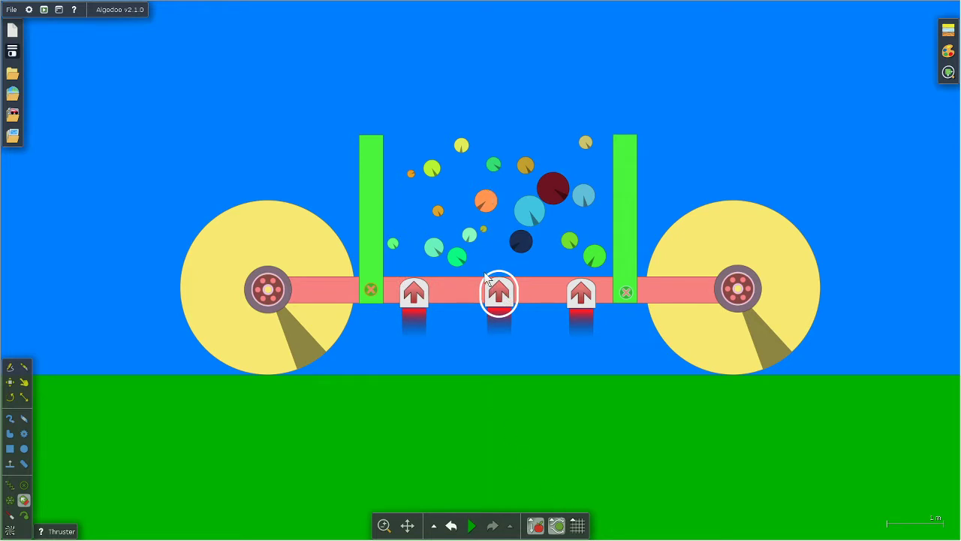
# Set the middle thruster's activation key to 'i' and close its settings
pyautogui.rightClick(490, 302)
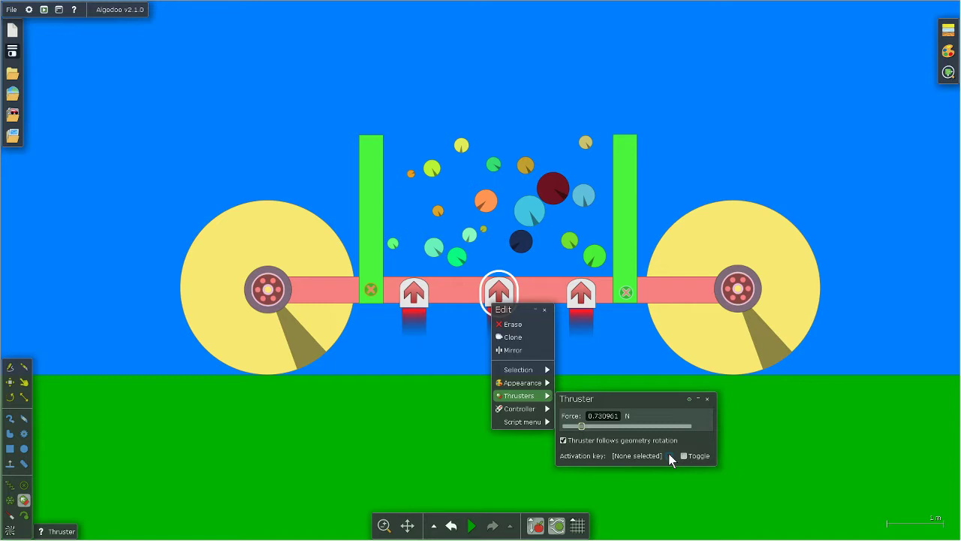
pyautogui.click(668, 455)
pyautogui.click(668, 454)
pyautogui.click(669, 454)
pyautogui.press('i')
pyautogui.click(708, 399)
pyautogui.click(579, 300)
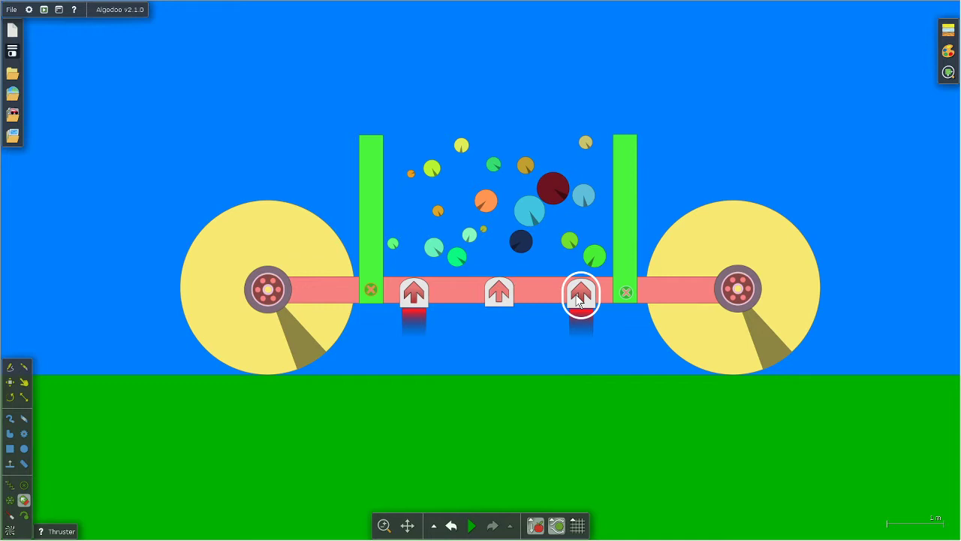
pyautogui.press('Right')
pyautogui.press('Up')
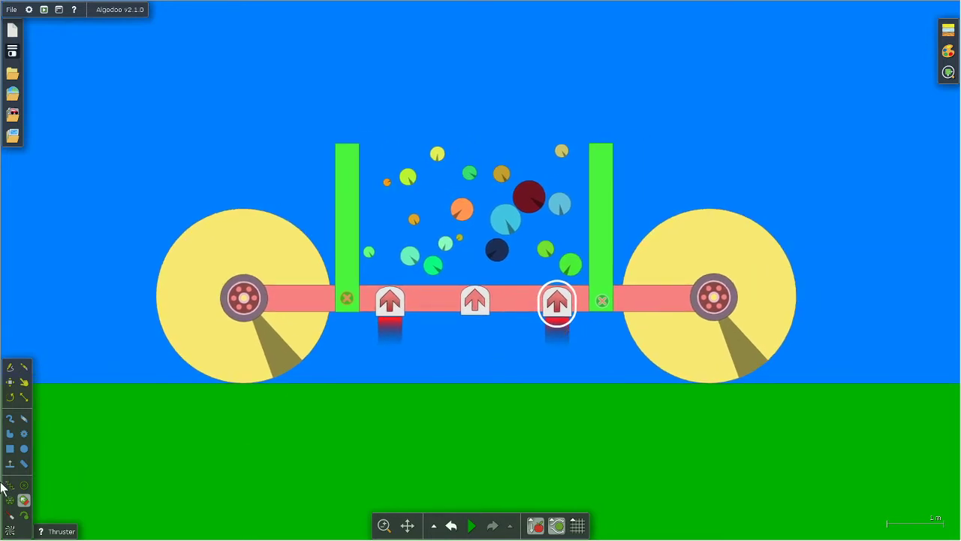
# Rotate the right thruster to point left and set its activation key to Left arrow
pyautogui.click(10, 396)
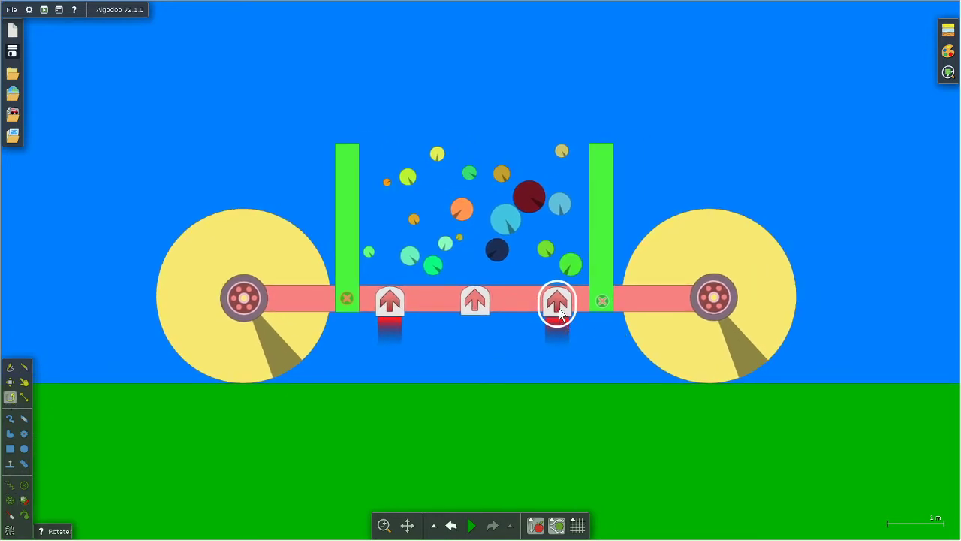
pyautogui.moveTo(579, 296)
pyautogui.mouseDown()
pyautogui.moveTo(418, 328)
pyautogui.moveTo(350, 267)
pyautogui.mouseUp()
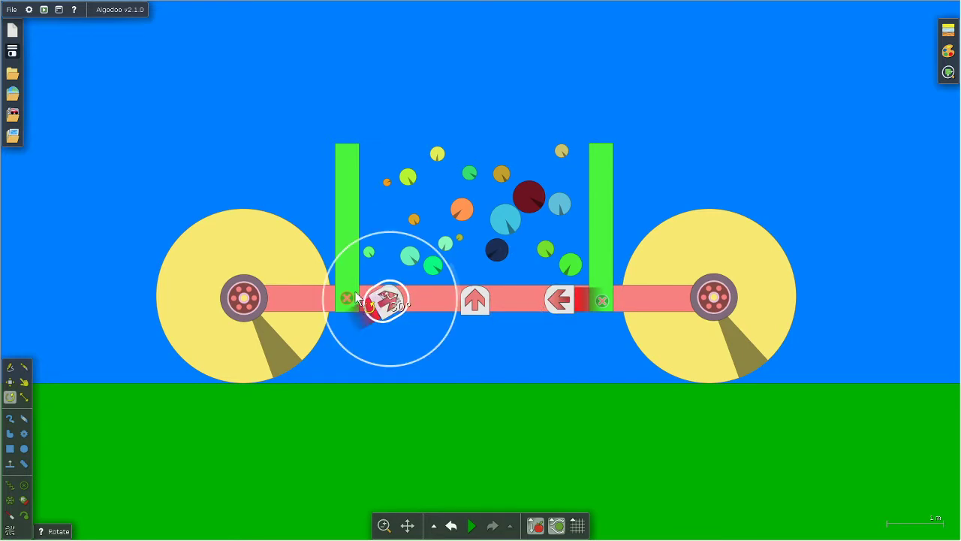
pyautogui.rightClick(563, 302)
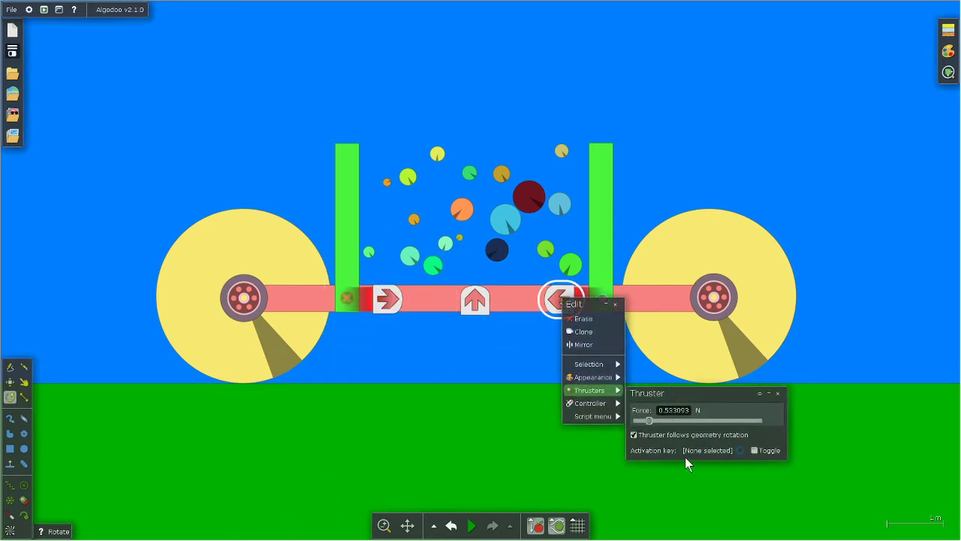
pyautogui.click(738, 447)
pyautogui.press('Left')
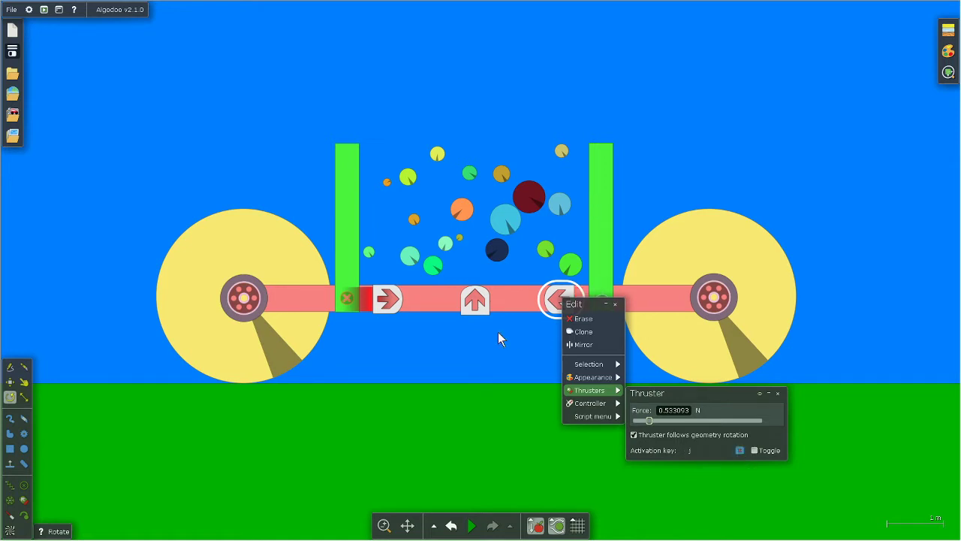
pyautogui.click(381, 337)
# Set the right-pointing thruster's activation key to Right arrow and close its settings
pyautogui.rightClick(387, 301)
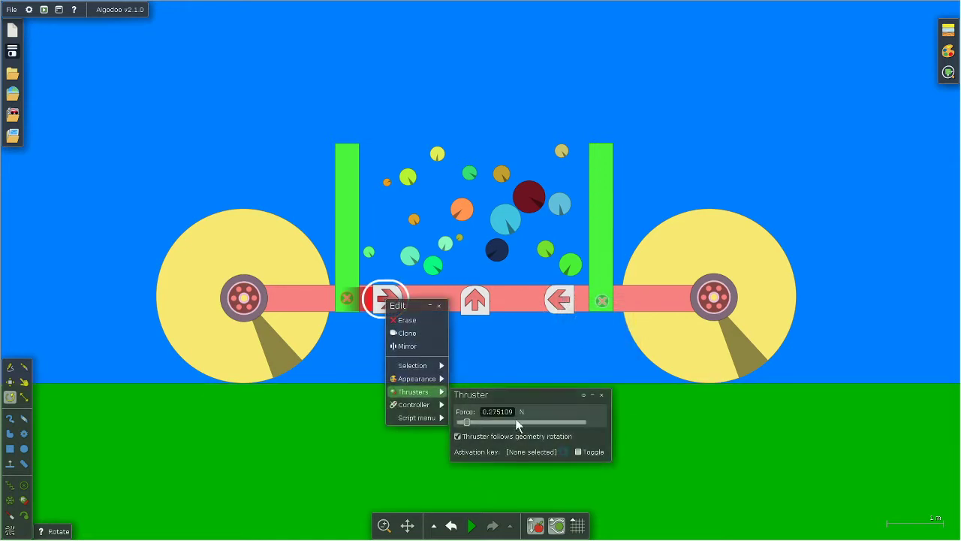
pyautogui.click(567, 451)
pyautogui.press('Right')
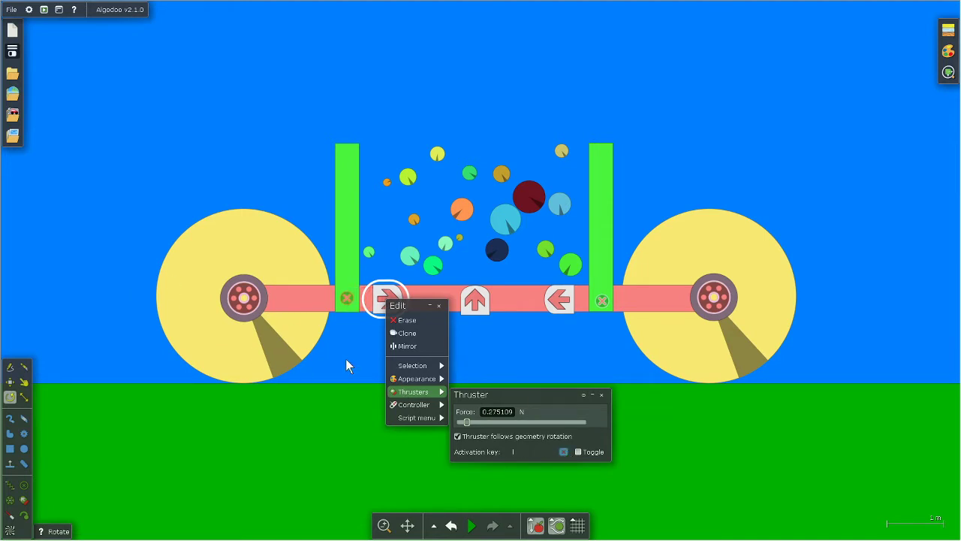
pyautogui.click(346, 358)
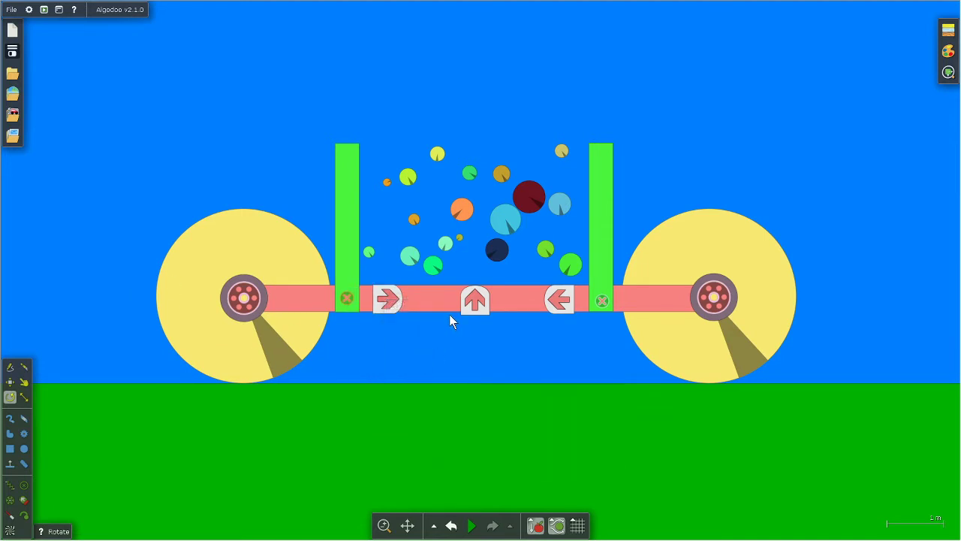
# After cancelling a first attempt, draw a dark blue box across both green post tops
pyautogui.click(10, 449)
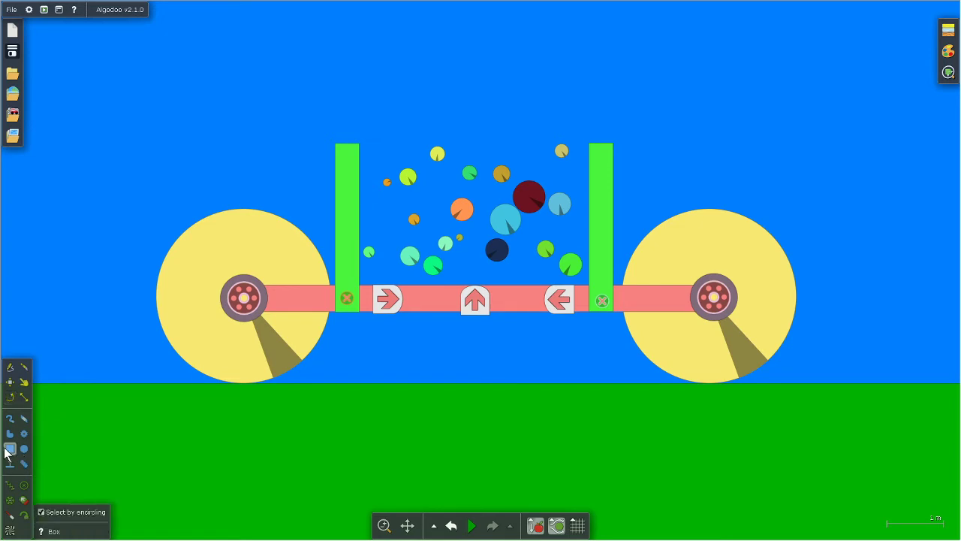
pyautogui.moveTo(336, 144)
pyautogui.mouseDown()
pyautogui.moveTo(609, 136)
pyautogui.moveTo(614, 159)
pyautogui.mouseUp()
pyautogui.press('Escape')
pyautogui.moveTo(329, 110)
pyautogui.mouseDown()
pyautogui.moveTo(576, 117)
pyautogui.moveTo(615, 136)
pyautogui.mouseUp()
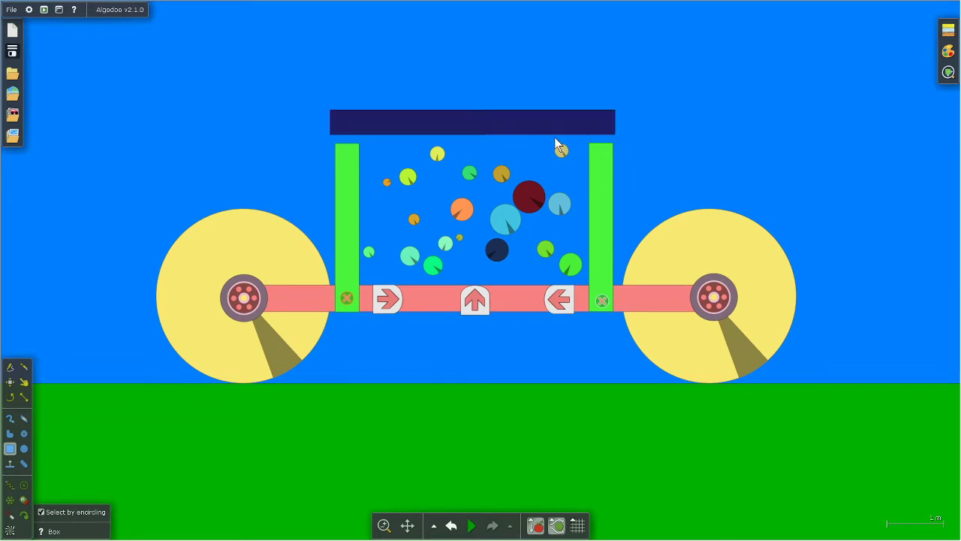
pyautogui.moveTo(564, 154); pyautogui.dragTo(565, 168)
# Lower the navy roof onto the posts, then select the balls and drag them upper left
pyautogui.click(10, 382)
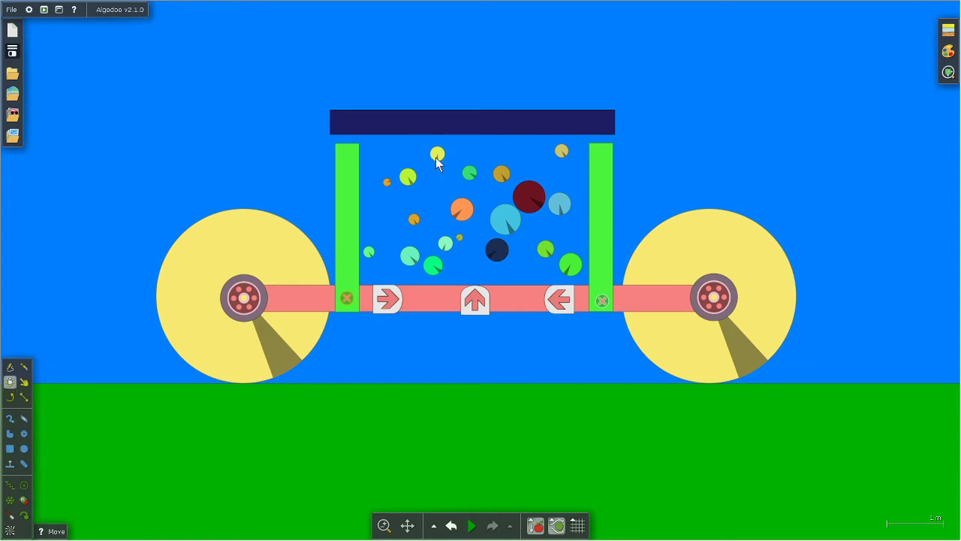
pyautogui.moveTo(437, 159); pyautogui.dragTo(435, 191)
pyautogui.moveTo(506, 128)
pyautogui.mouseDown()
pyautogui.moveTo(509, 150)
pyautogui.moveTo(523, 155)
pyautogui.moveTo(508, 147)
pyautogui.mouseUp()
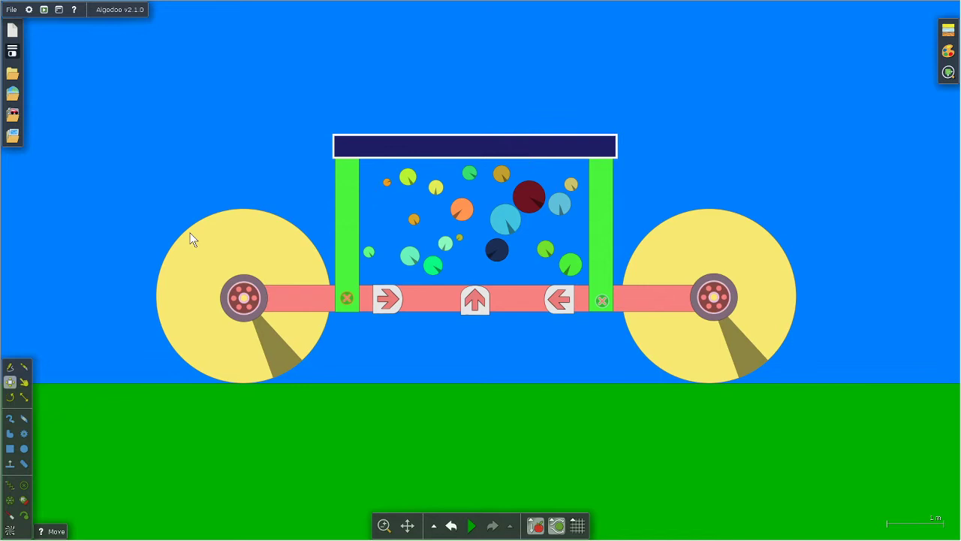
pyautogui.moveTo(118, 103); pyautogui.dragTo(860, 389)
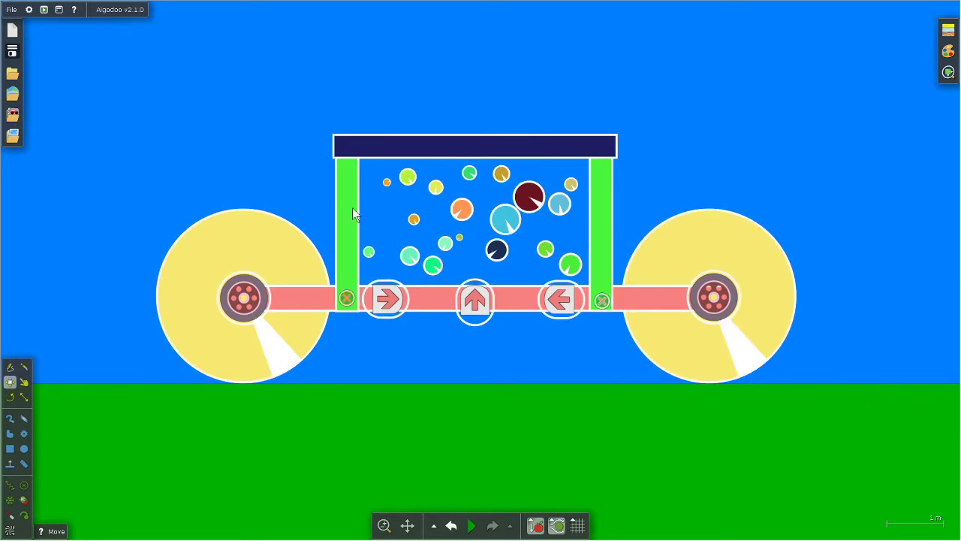
pyautogui.moveTo(362, 166); pyautogui.dragTo(459, 224)
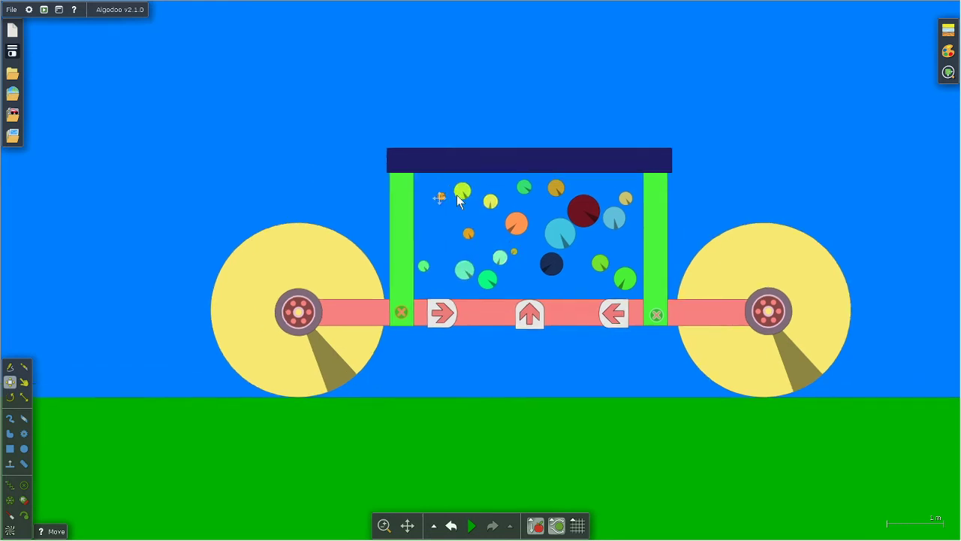
pyautogui.moveTo(368, 171); pyautogui.dragTo(589, 266)
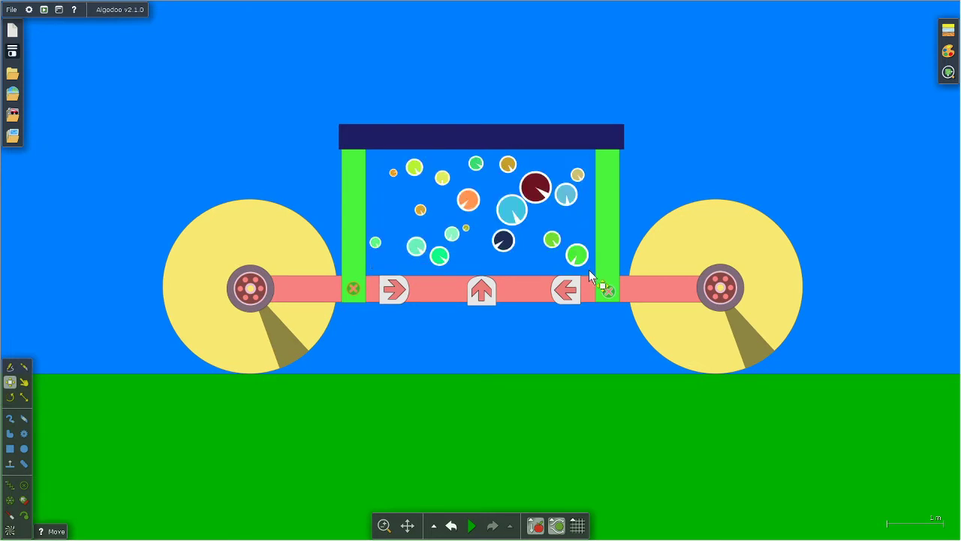
pyautogui.moveTo(577, 255); pyautogui.dragTo(250, 201)
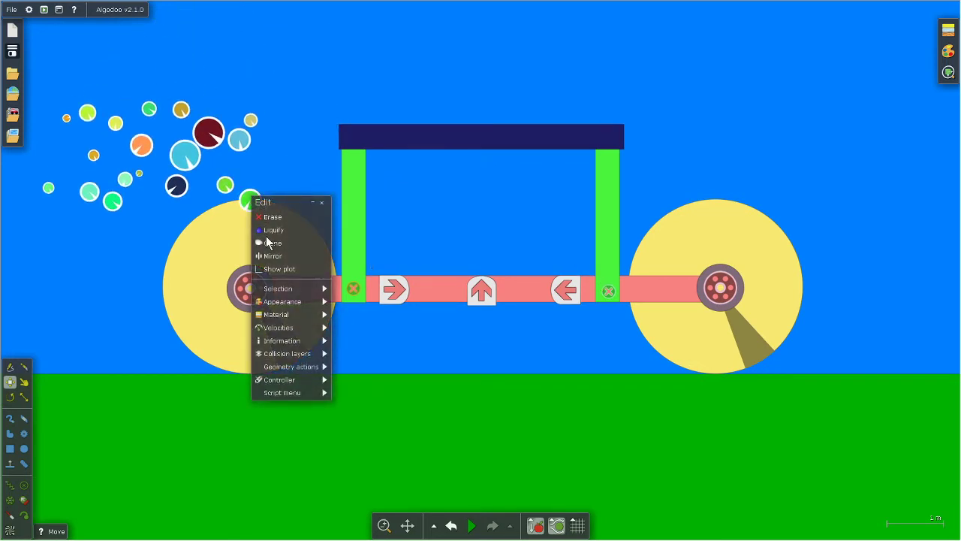
# Turn off Draw circle cake for the nineteen balls and nudge them further up-left
pyautogui.click(299, 303)
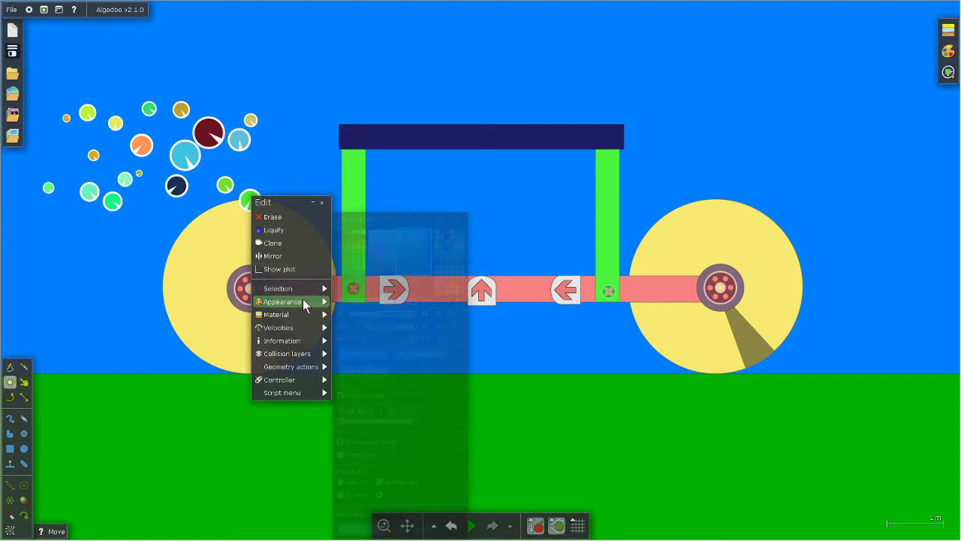
pyautogui.click(340, 443)
pyautogui.moveTo(194, 157); pyautogui.dragTo(180, 109)
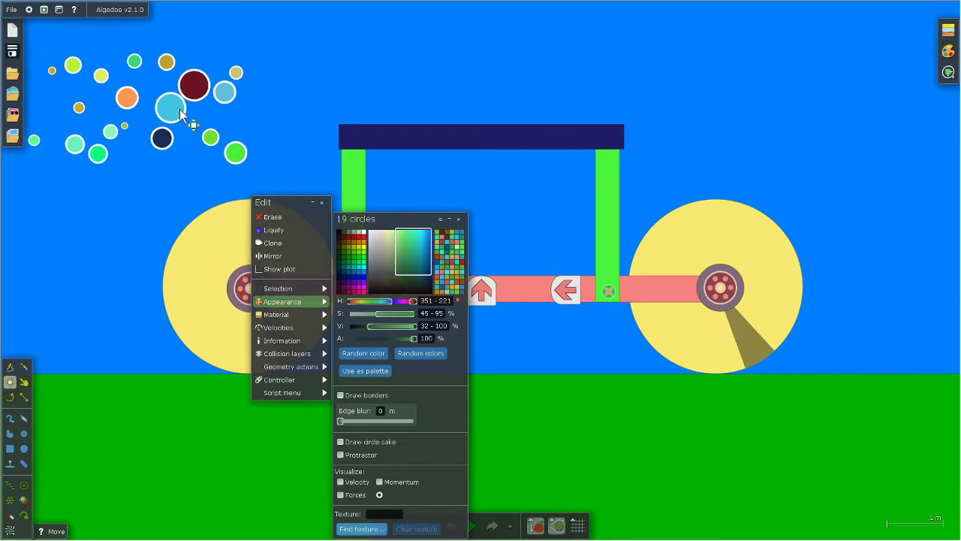
pyautogui.click(166, 200)
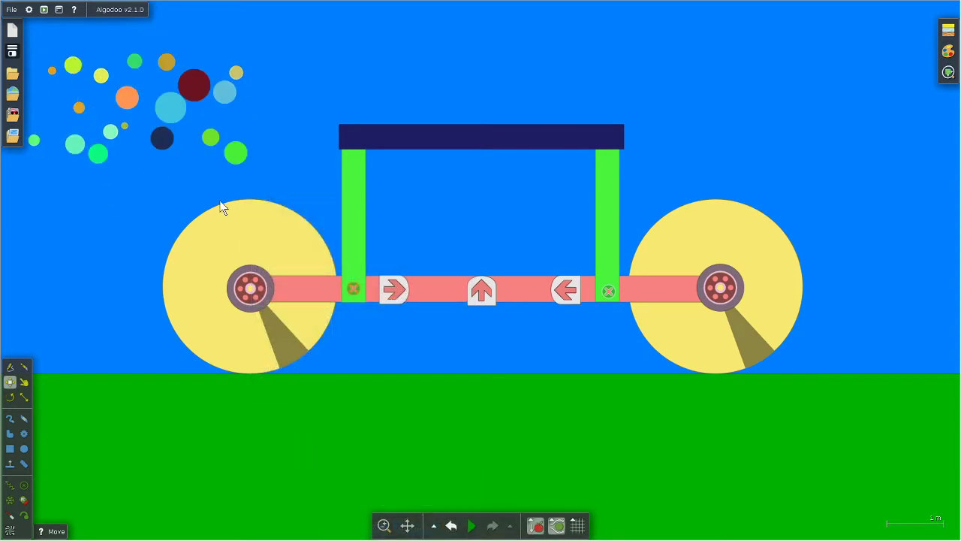
# Box-select the cart parts and colour them medium grey (S 0, V 40) in Appearance
pyautogui.click(247, 241)
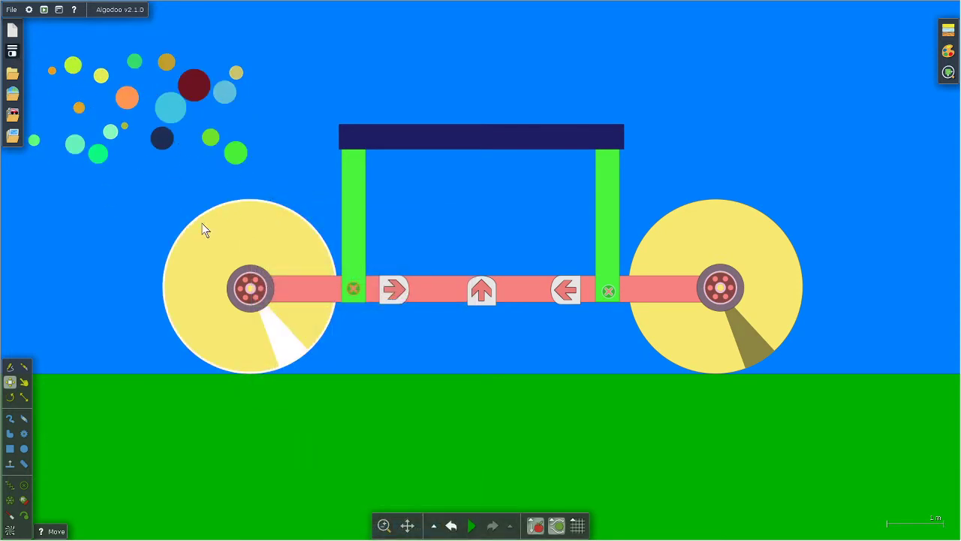
pyautogui.click(167, 212)
pyautogui.moveTo(789, 133)
pyautogui.mouseDown()
pyautogui.moveTo(157, 389)
pyautogui.moveTo(193, 355)
pyautogui.mouseUp()
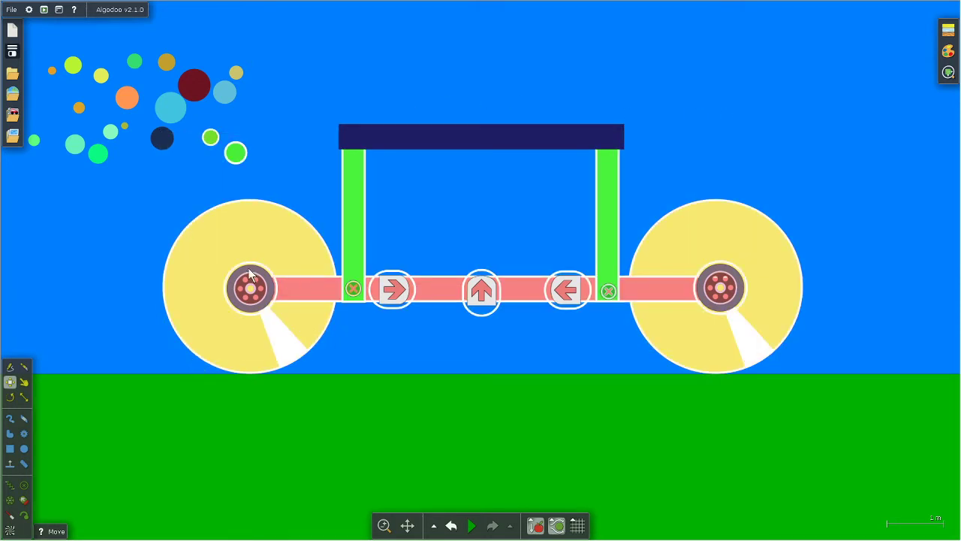
pyautogui.rightClick(253, 235)
pyautogui.moveTo(286, 341)
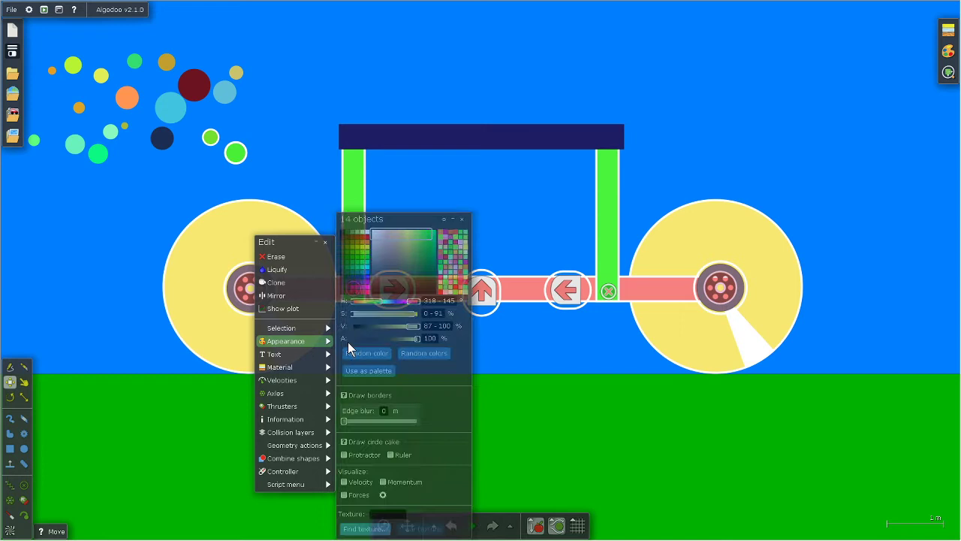
pyautogui.click(348, 236)
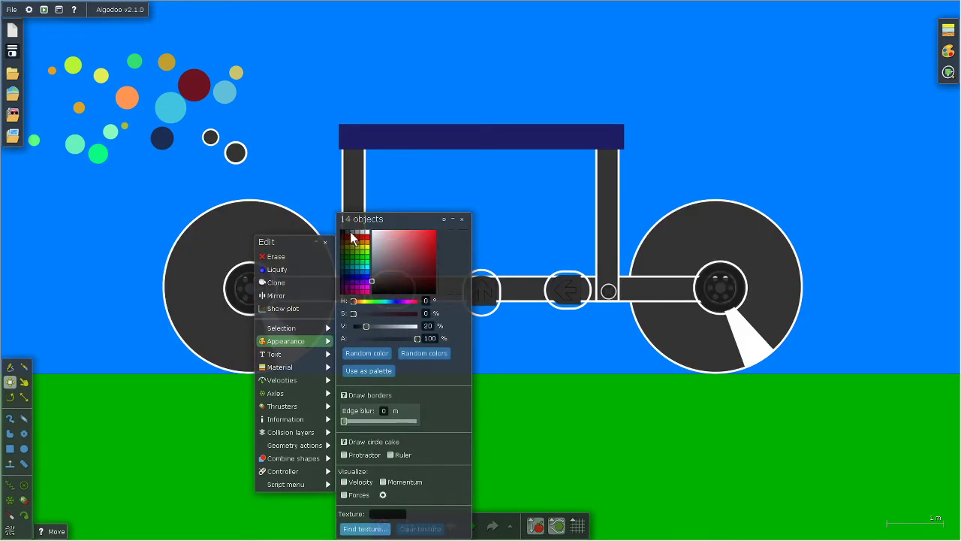
pyautogui.click(364, 235)
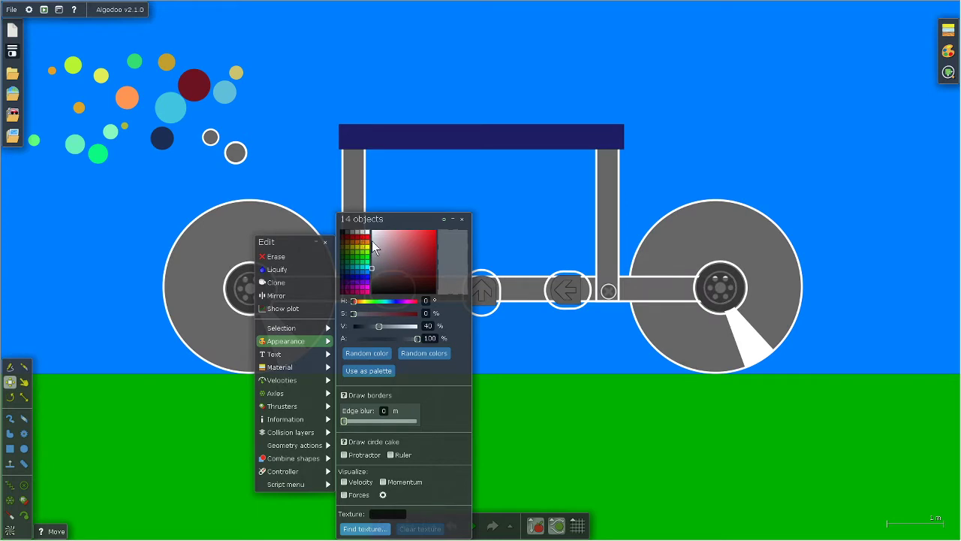
pyautogui.moveTo(378, 331)
pyautogui.mouseDown()
pyautogui.moveTo(369, 326)
pyautogui.moveTo(381, 314)
pyautogui.moveTo(355, 314)
pyautogui.moveTo(358, 300)
pyautogui.moveTo(380, 322)
pyautogui.mouseUp()
pyautogui.click(532, 164)
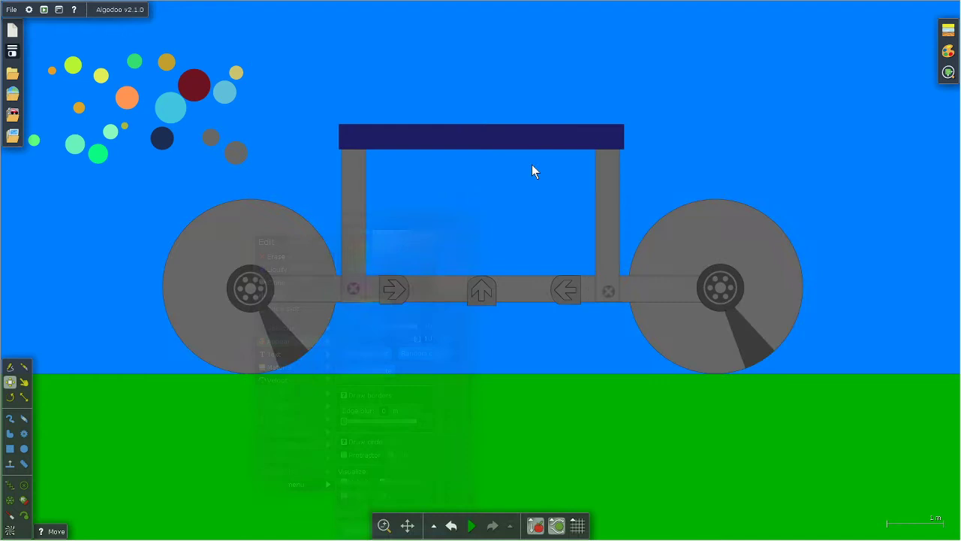
# Uncheck Draw circle cake on the right wheel and then the left wheel
pyautogui.click(288, 328)
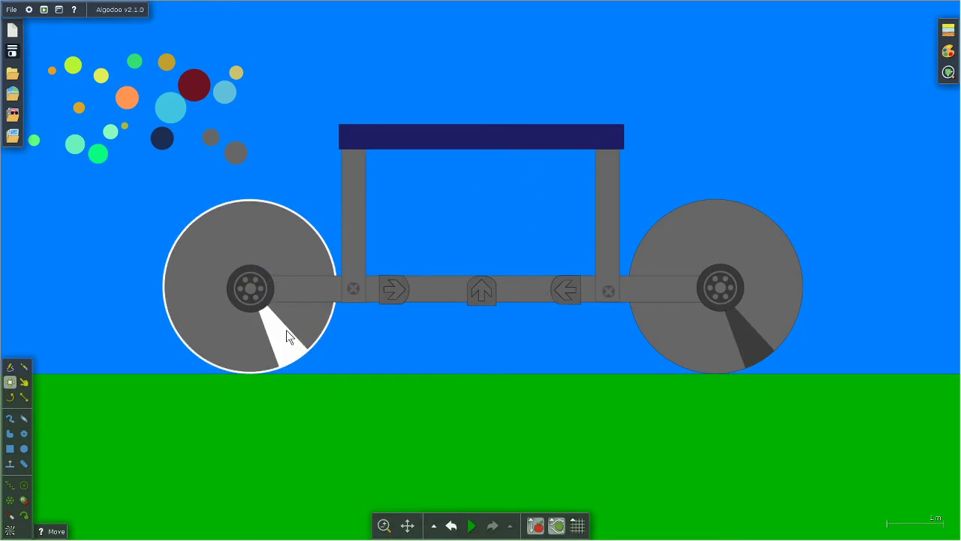
pyautogui.rightClick(656, 311)
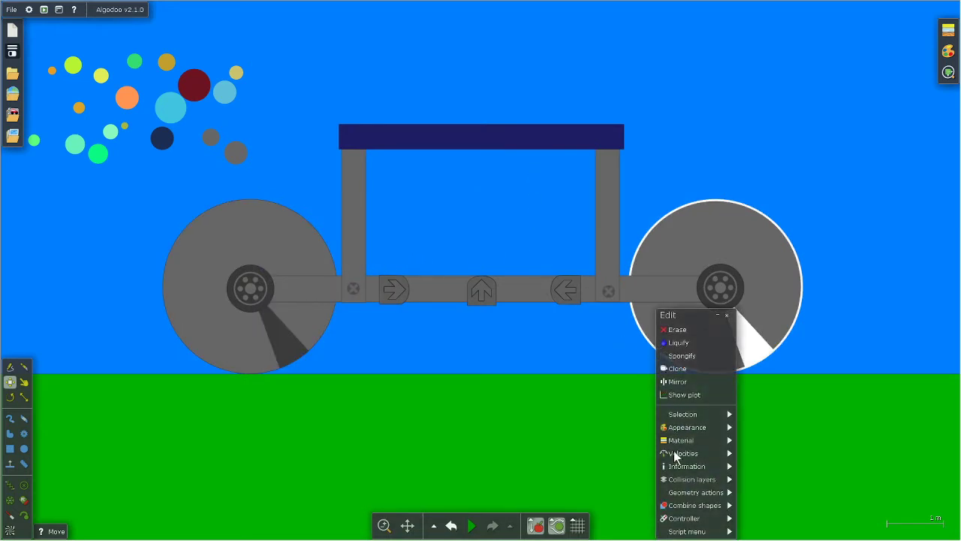
pyautogui.click(690, 428)
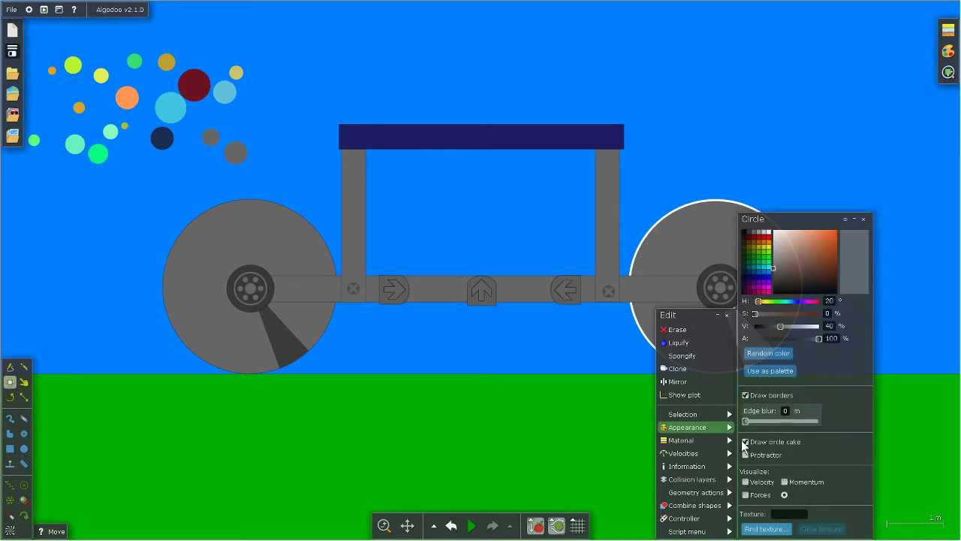
pyautogui.click(745, 442)
pyautogui.rightClick(293, 322)
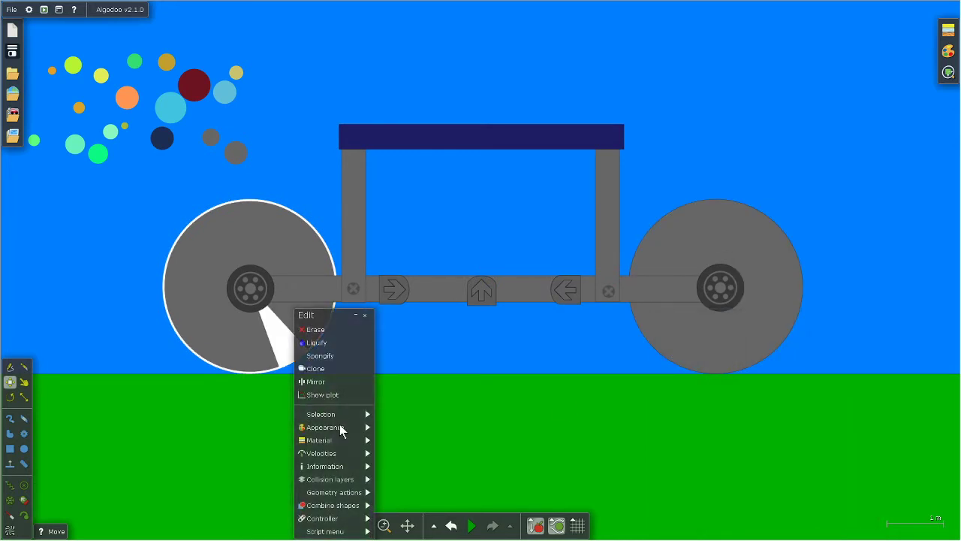
pyautogui.click(339, 425)
pyautogui.click(384, 443)
pyautogui.click(556, 353)
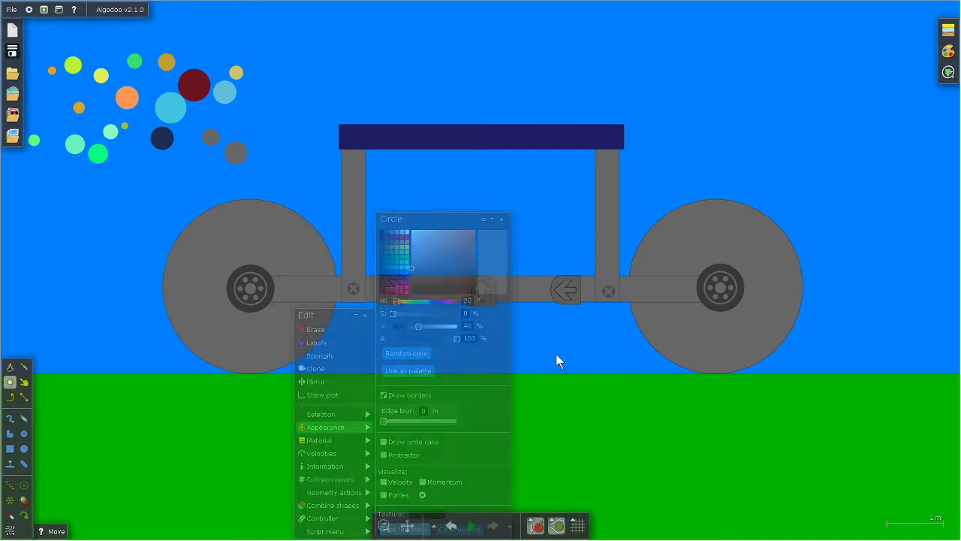
pyautogui.moveTo(753, 159); pyautogui.dragTo(287, 358)
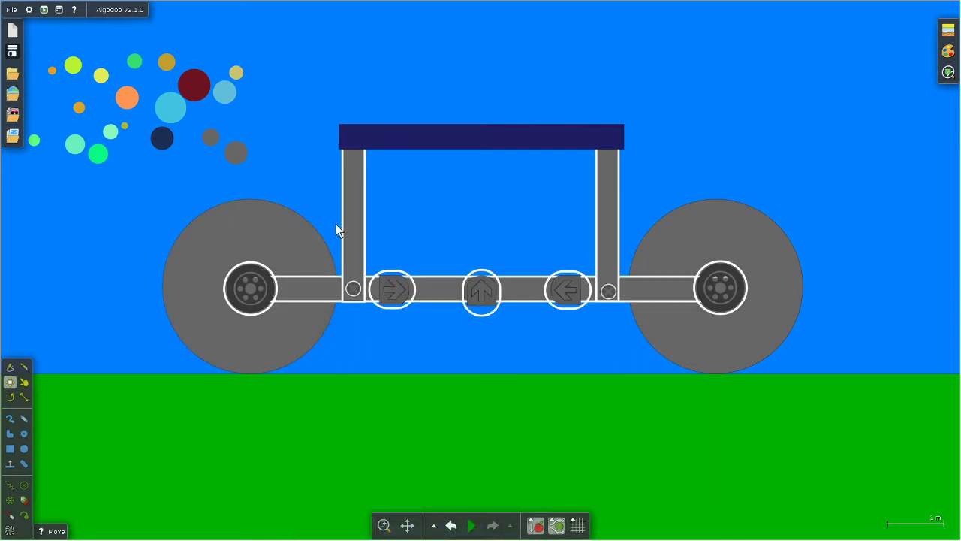
# Uncheck Draw borders for the ten selected car parts, then deselect the car
pyautogui.rightClick(359, 218)
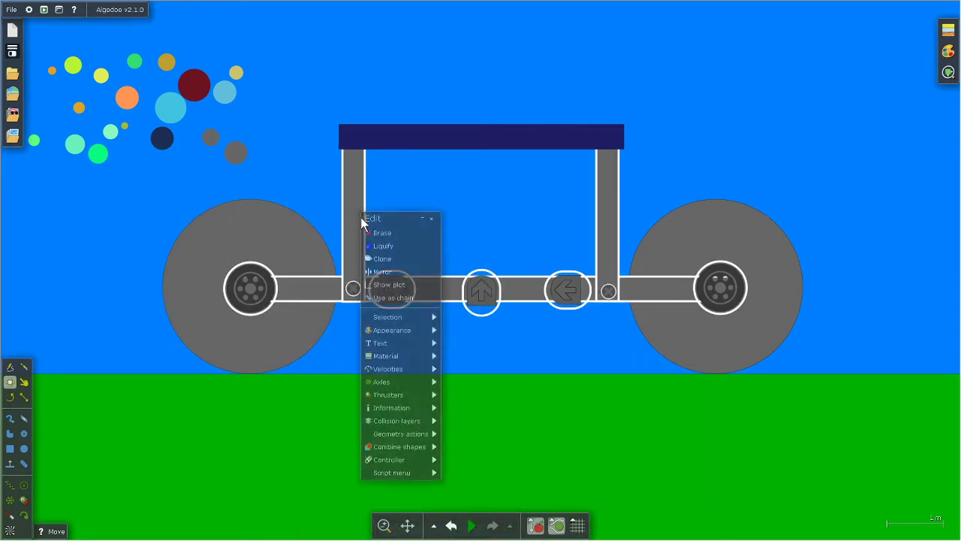
pyautogui.click(393, 332)
pyautogui.click(450, 410)
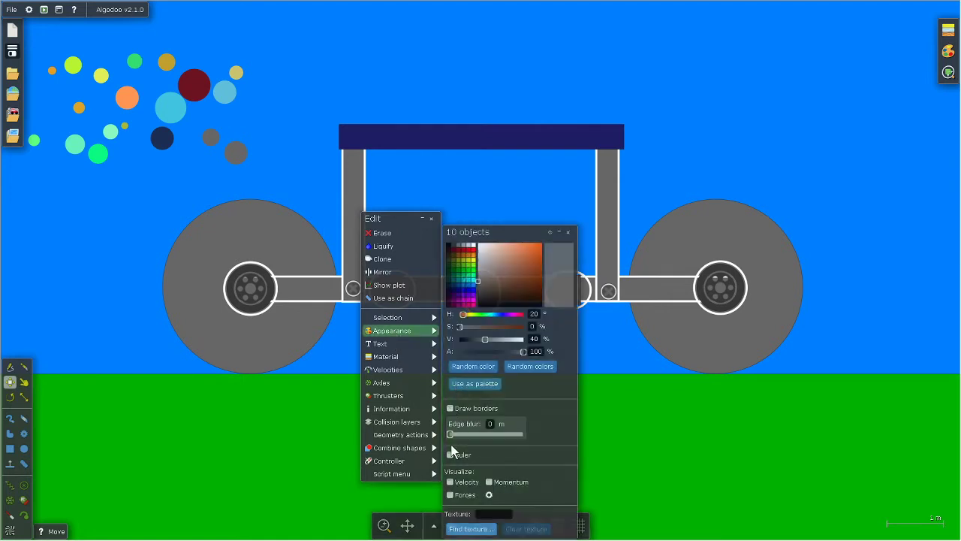
pyautogui.click(773, 171)
pyautogui.moveTo(840, 114); pyautogui.dragTo(175, 372)
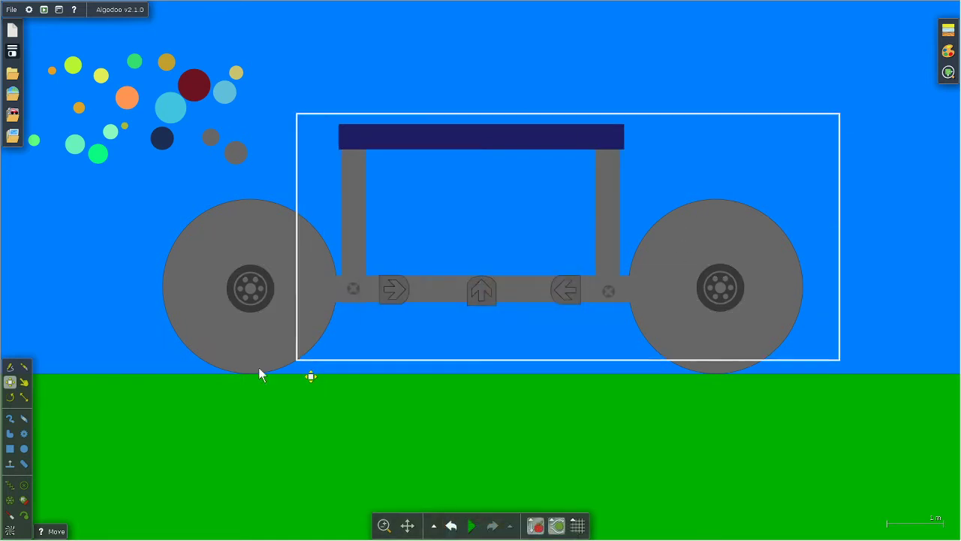
pyautogui.rightClick(201, 285)
pyautogui.moveTo(231, 388)
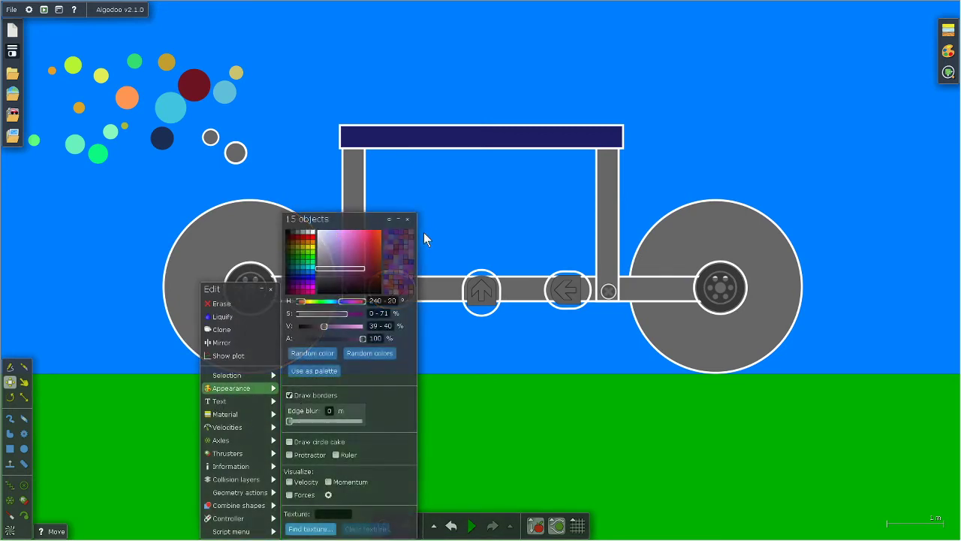
pyautogui.click(495, 182)
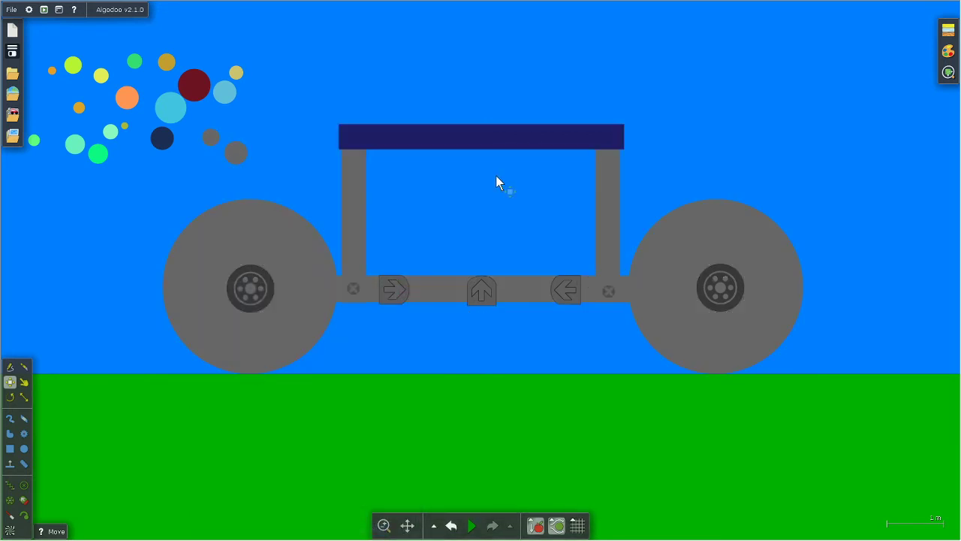
# Lower the navy roof slightly and colour the wheels, axle and motors near-black purple
pyautogui.click(423, 132)
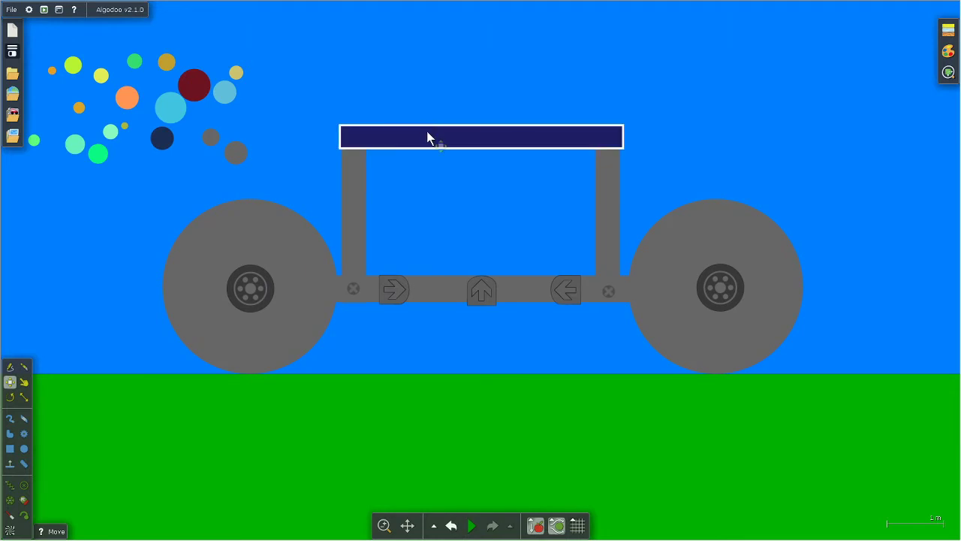
pyautogui.moveTo(426, 135); pyautogui.dragTo(428, 140)
pyautogui.moveTo(141, 202); pyautogui.dragTo(808, 409)
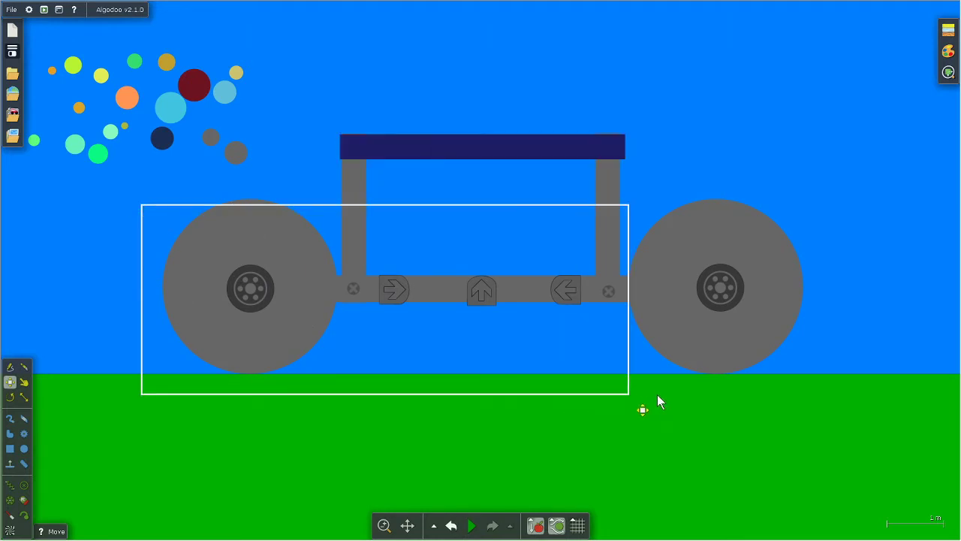
pyautogui.rightClick(725, 338)
pyautogui.moveTo(759, 389)
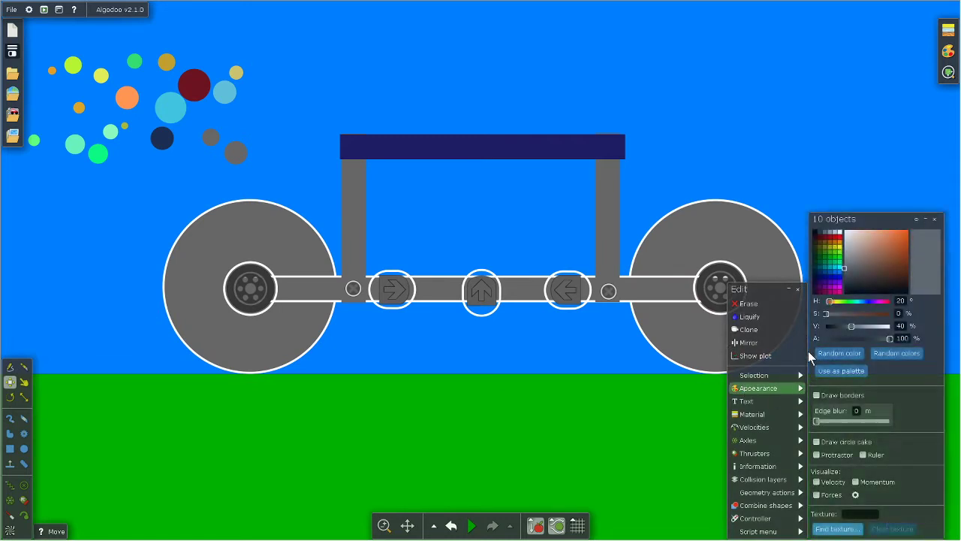
pyautogui.moveTo(852, 277)
pyautogui.mouseDown()
pyautogui.moveTo(853, 302)
pyautogui.moveTo(878, 286)
pyautogui.moveTo(896, 289)
pyautogui.mouseUp()
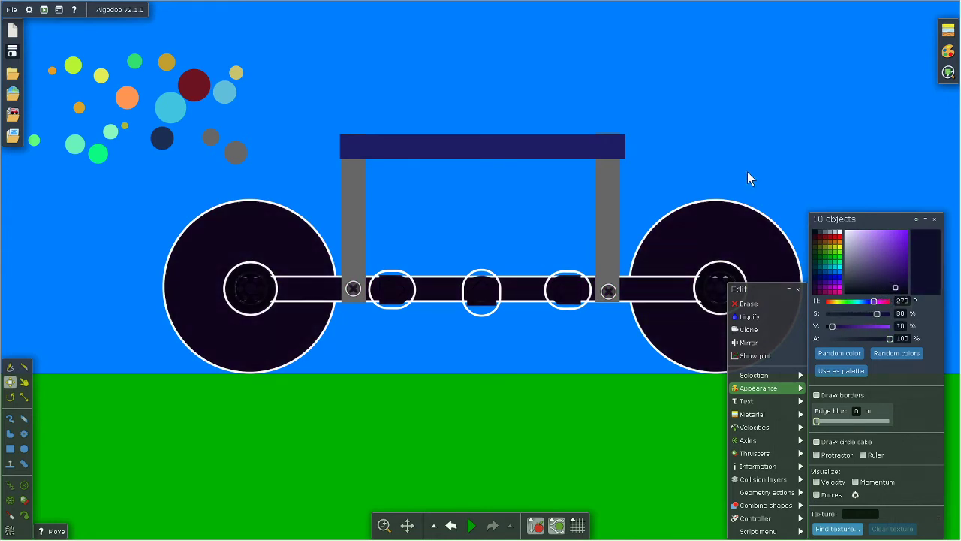
pyautogui.click(748, 172)
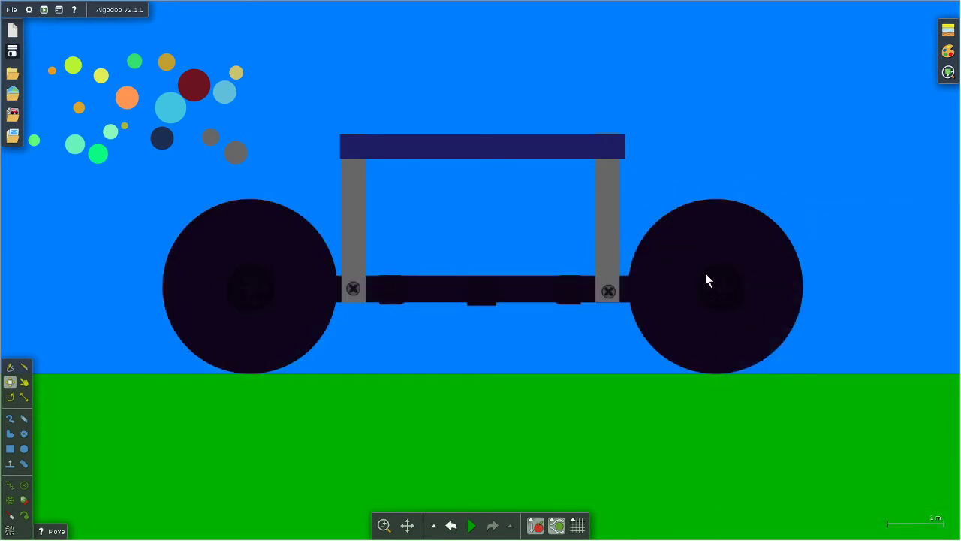
pyautogui.rightClick(719, 287)
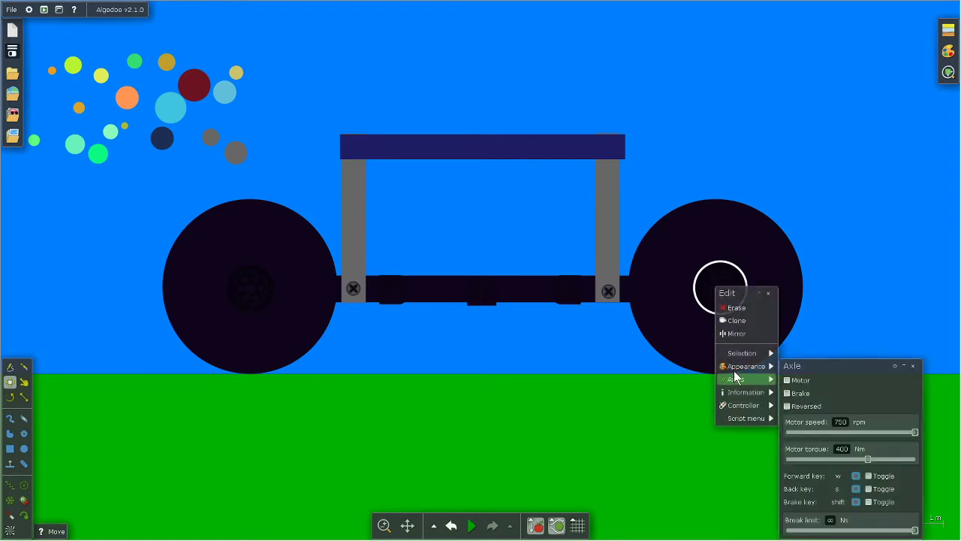
# Colour the right and left wheel axles bright green
pyautogui.click(811, 410)
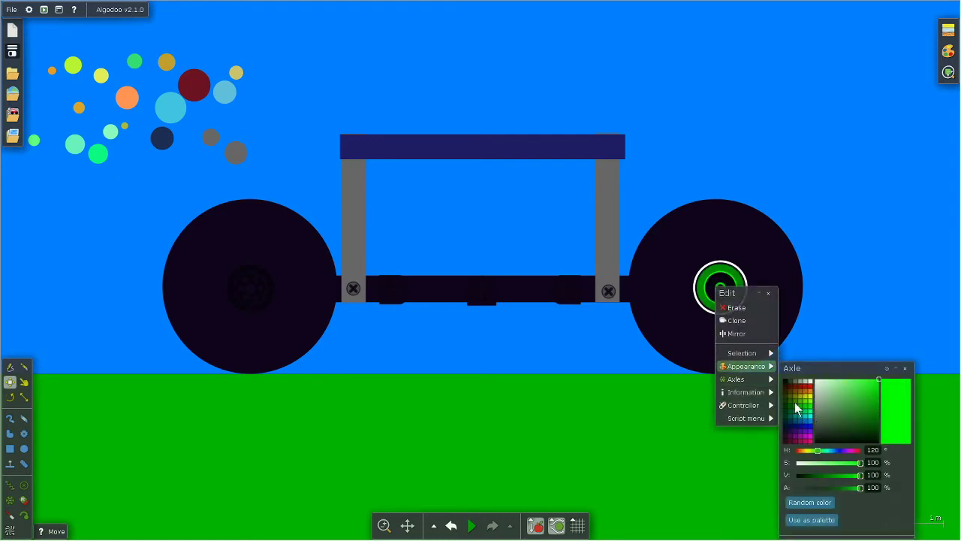
pyautogui.rightClick(249, 287)
pyautogui.moveTo(279, 360)
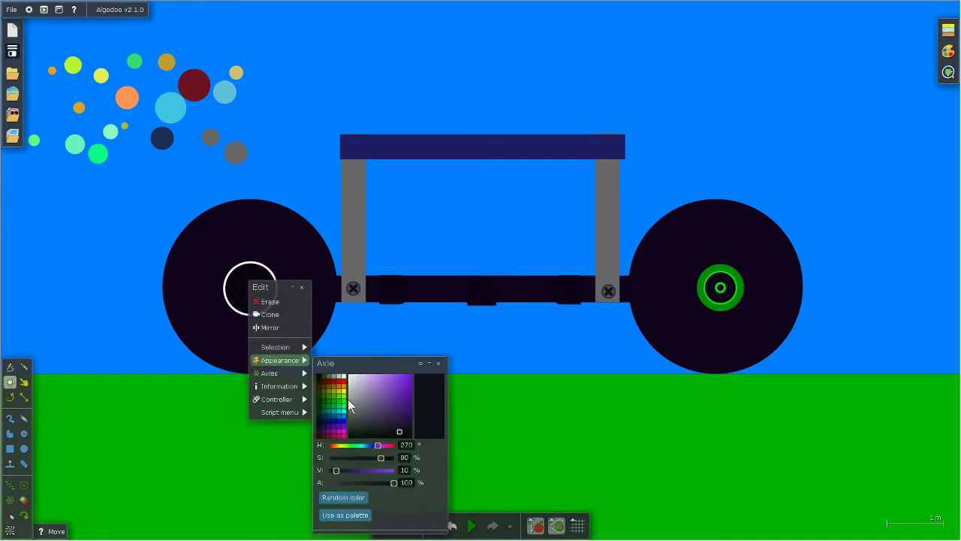
pyautogui.click(344, 406)
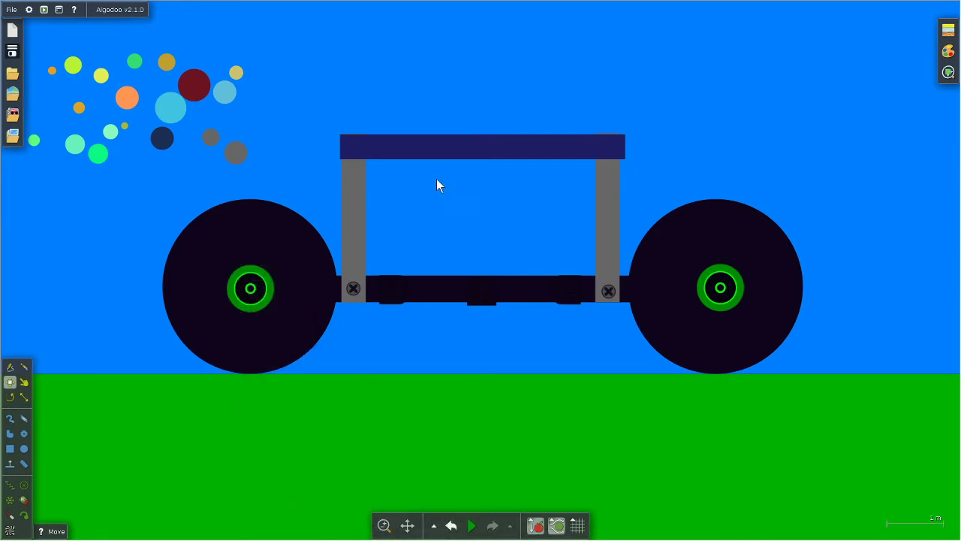
pyautogui.click(24, 485)
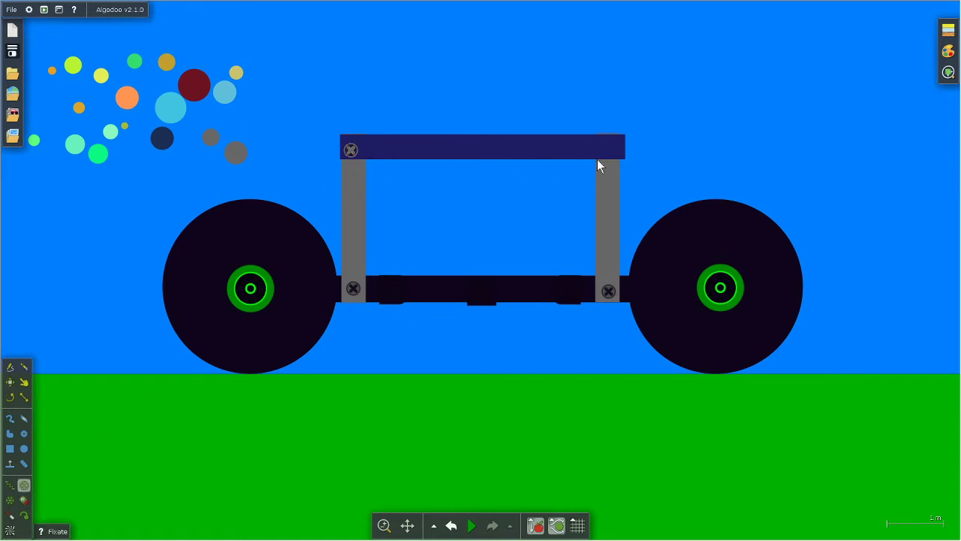
# Colour the lower left and right post joints pure green (H120, S100, V100)
pyautogui.rightClick(356, 290)
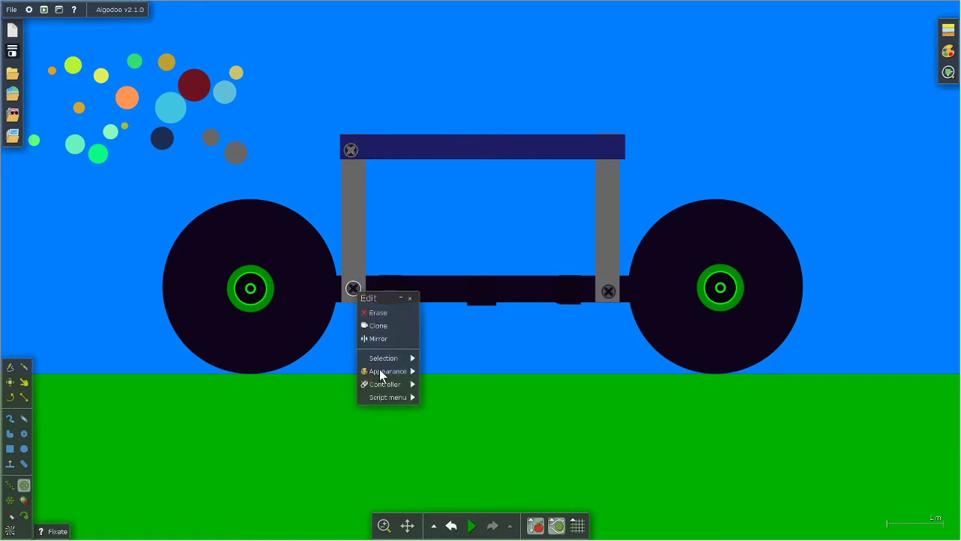
pyautogui.click(452, 413)
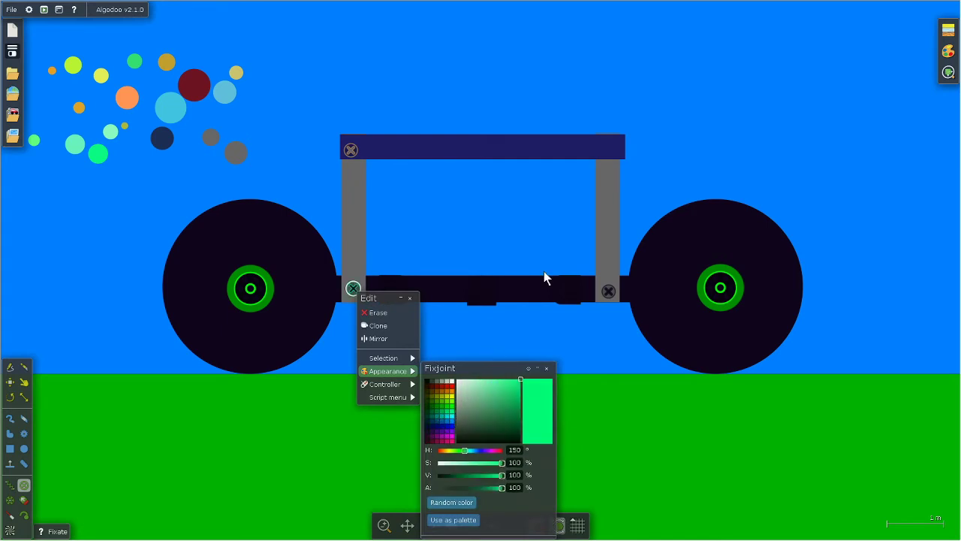
pyautogui.click(451, 407)
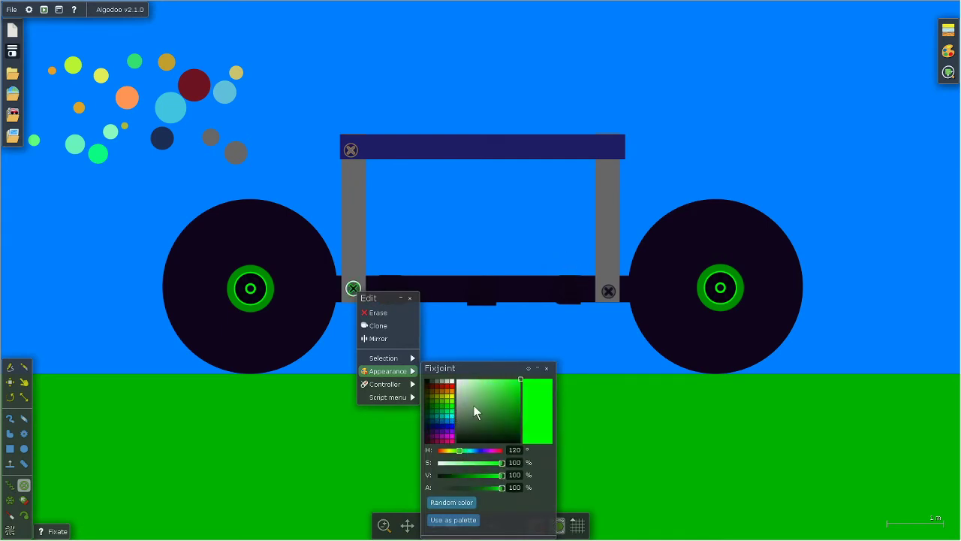
pyautogui.rightClick(609, 291)
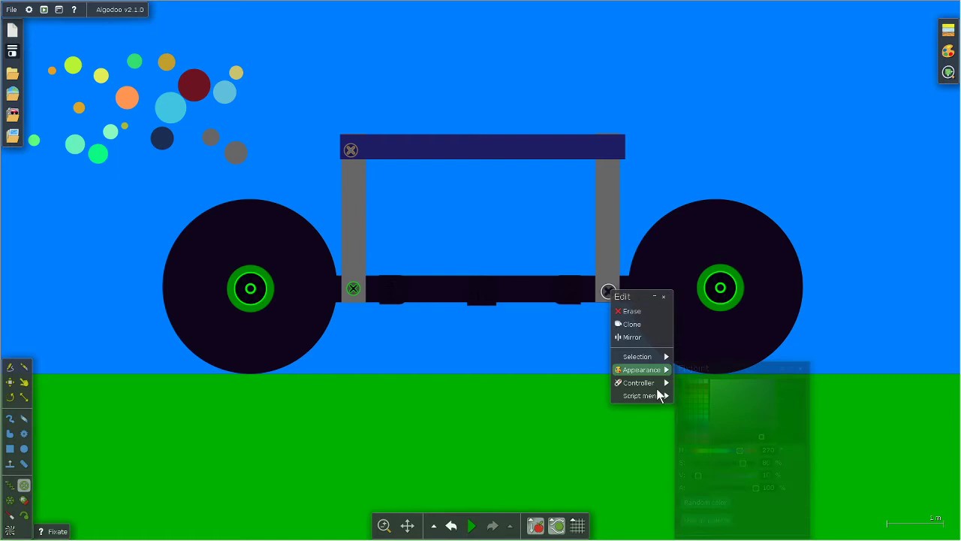
pyautogui.click(705, 408)
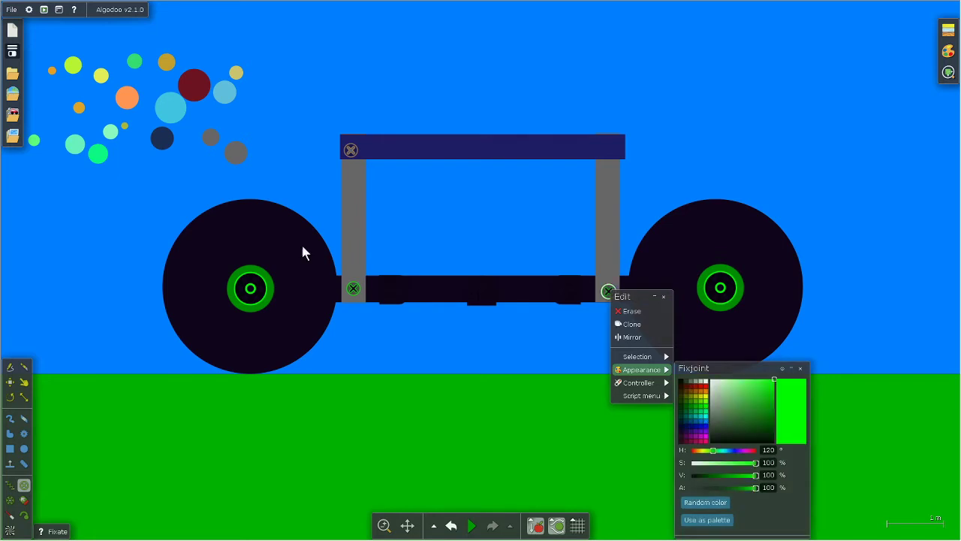
pyautogui.click(449, 251)
# Drag the V slider down to about 10–20% on the left and right grey posts
pyautogui.rightClick(357, 202)
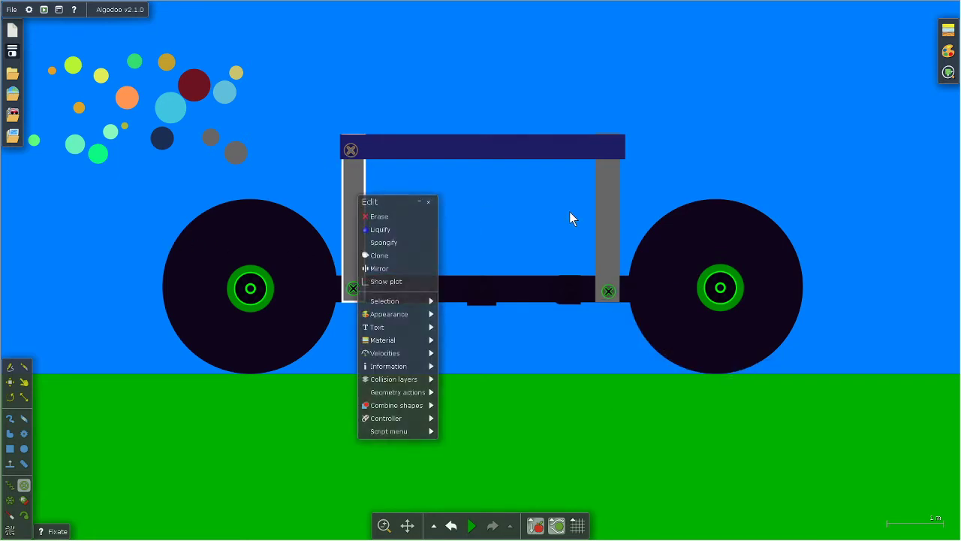
pyautogui.click(409, 313)
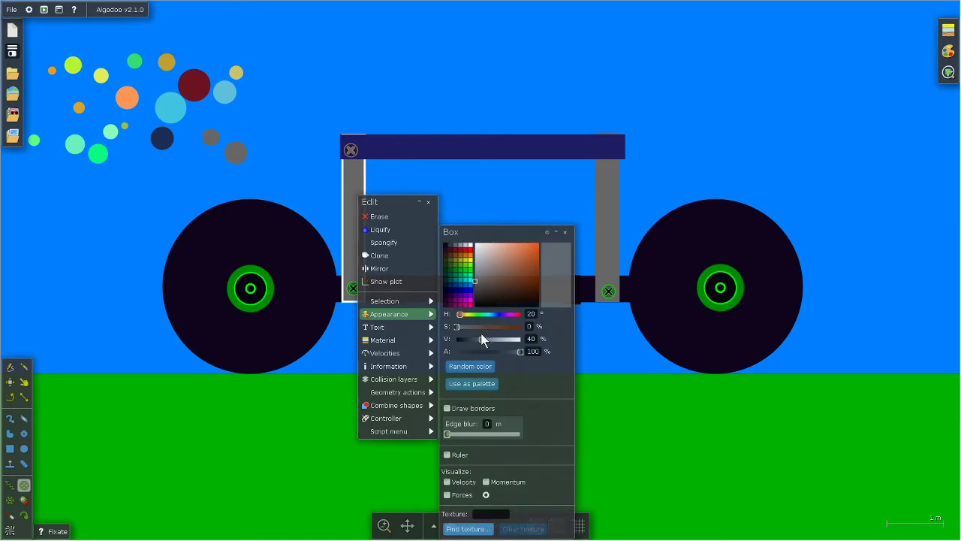
pyautogui.moveTo(482, 335); pyautogui.dragTo(463, 338)
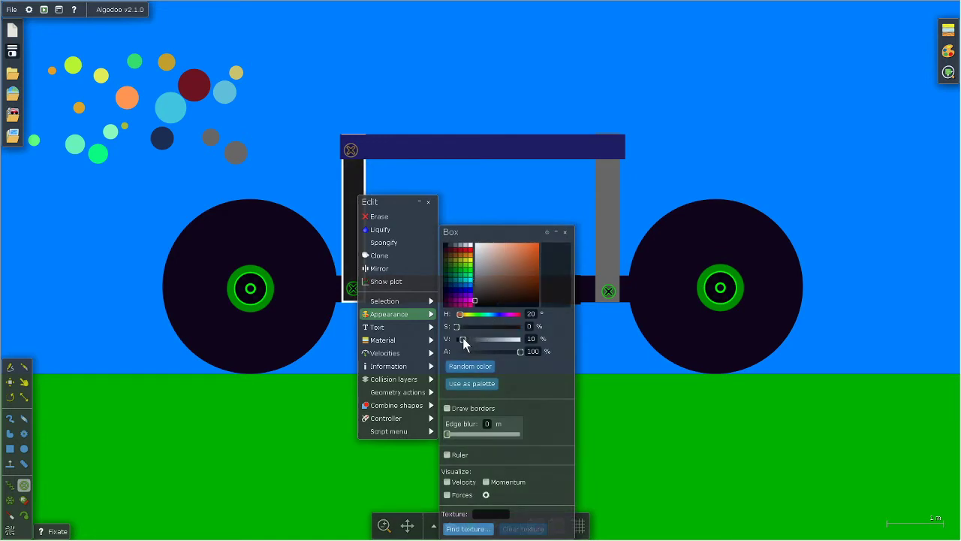
pyautogui.click(596, 234)
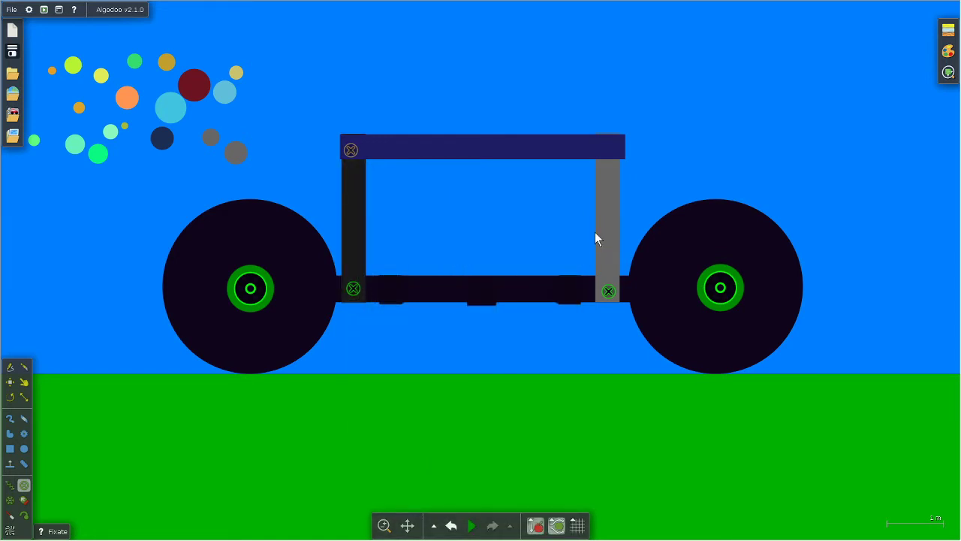
pyautogui.rightClick(608, 232)
pyautogui.click(637, 348)
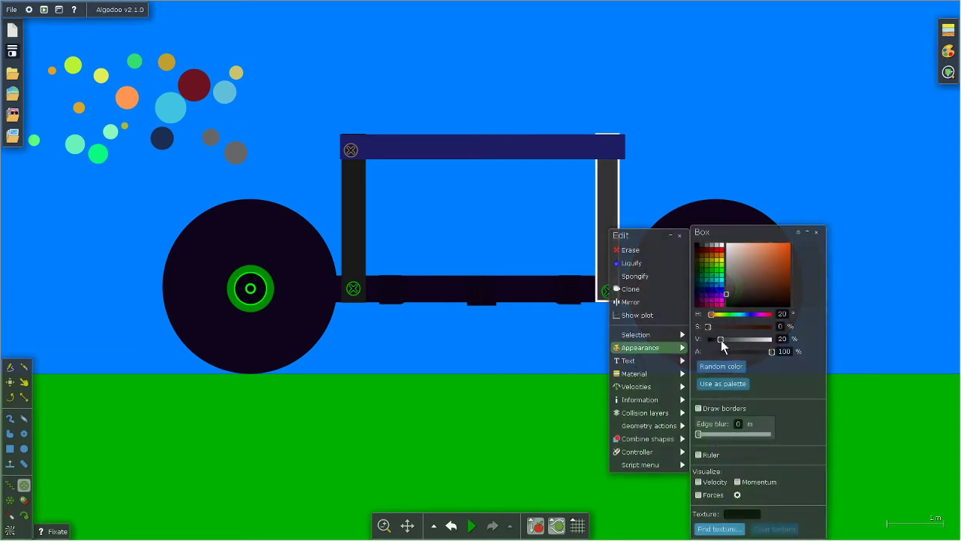
pyautogui.moveTo(728, 344); pyautogui.dragTo(713, 340)
pyautogui.click(521, 162)
pyautogui.moveTo(153, 194)
pyautogui.mouseDown()
pyautogui.moveTo(204, 123)
pyautogui.moveTo(356, 240)
pyautogui.moveTo(181, 128)
pyautogui.moveTo(371, 269)
pyautogui.moveTo(455, 262)
pyautogui.mouseUp()
# Move the cluster of coloured balls inside the cart's frame
pyautogui.click(9, 381)
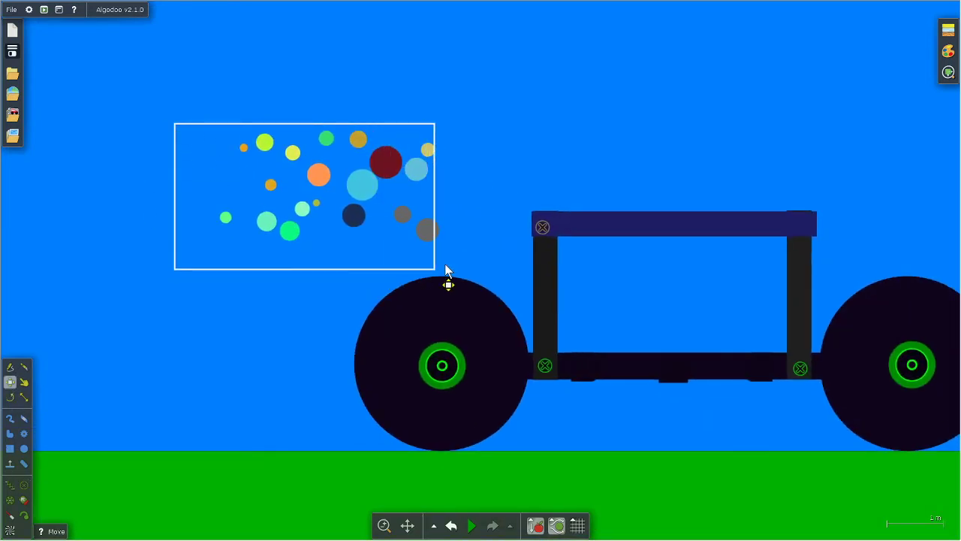
pyautogui.moveTo(372, 197); pyautogui.dragTo(711, 302)
pyautogui.click(567, 124)
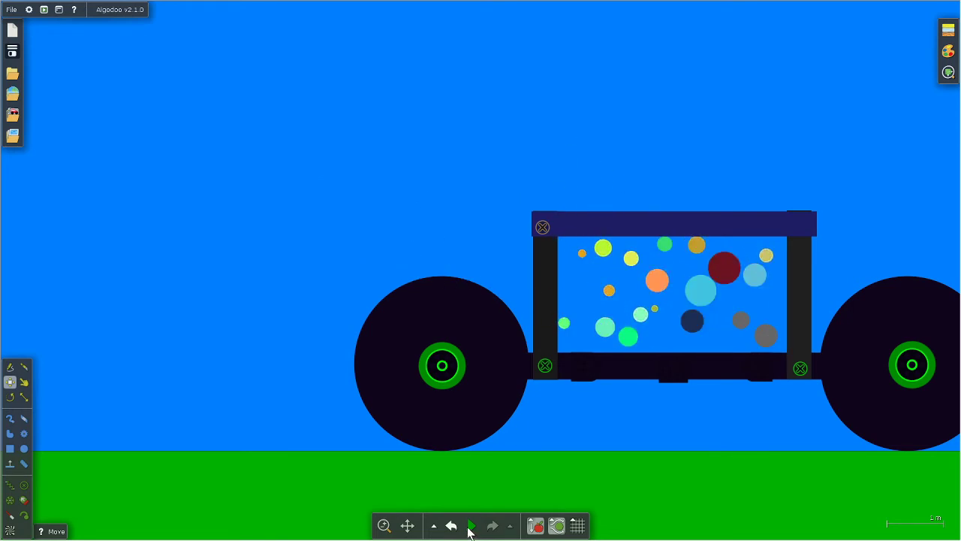
# Run the simulation so the balls drop onto the cart floor, then pause it
pyautogui.click(471, 525)
pyautogui.press('f')
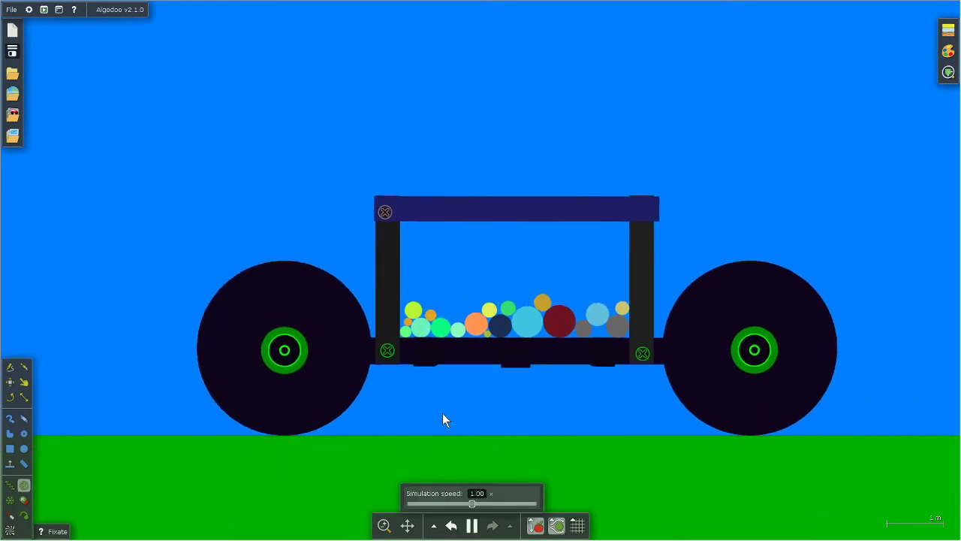
pyautogui.moveTo(549, 436); pyautogui.dragTo(427, 430)
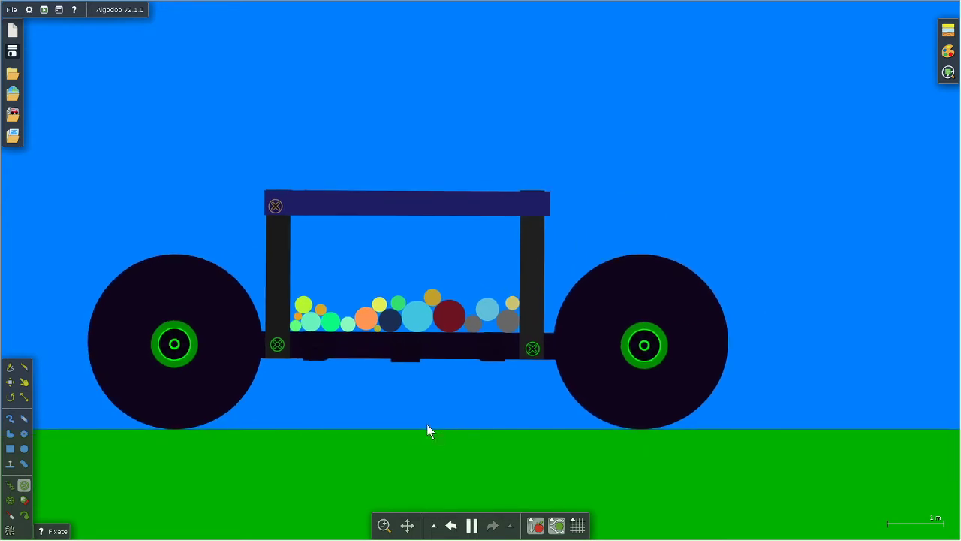
pyautogui.press('d')
pyautogui.rightClick(450, 359)
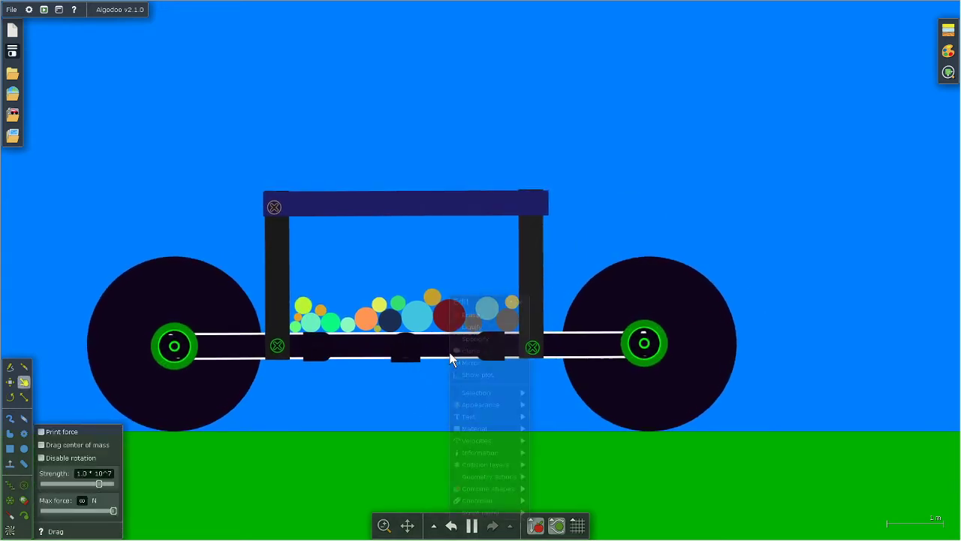
pyautogui.click(425, 409)
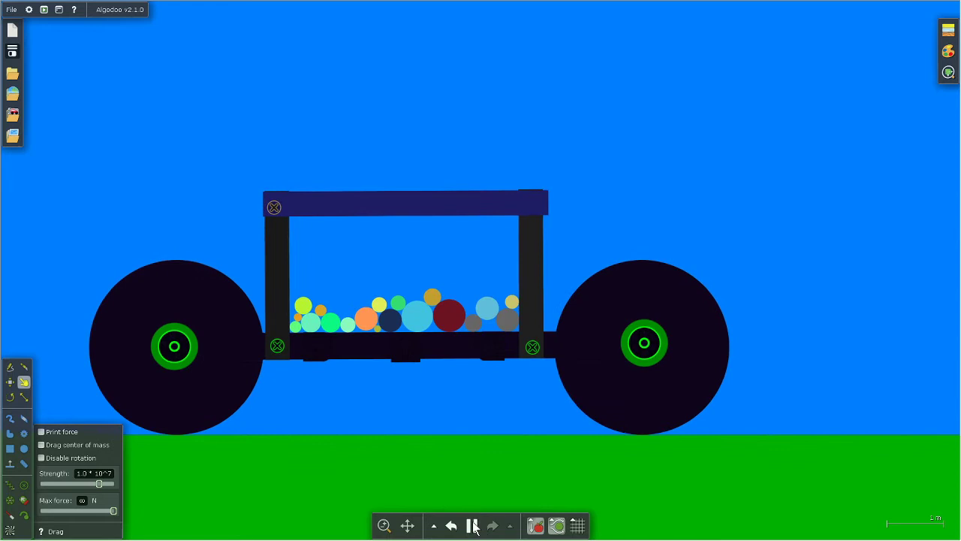
pyautogui.click(475, 528)
# Resume and pause the test run, then rewind so the balls return inside the frame
pyautogui.rightClick(629, 368)
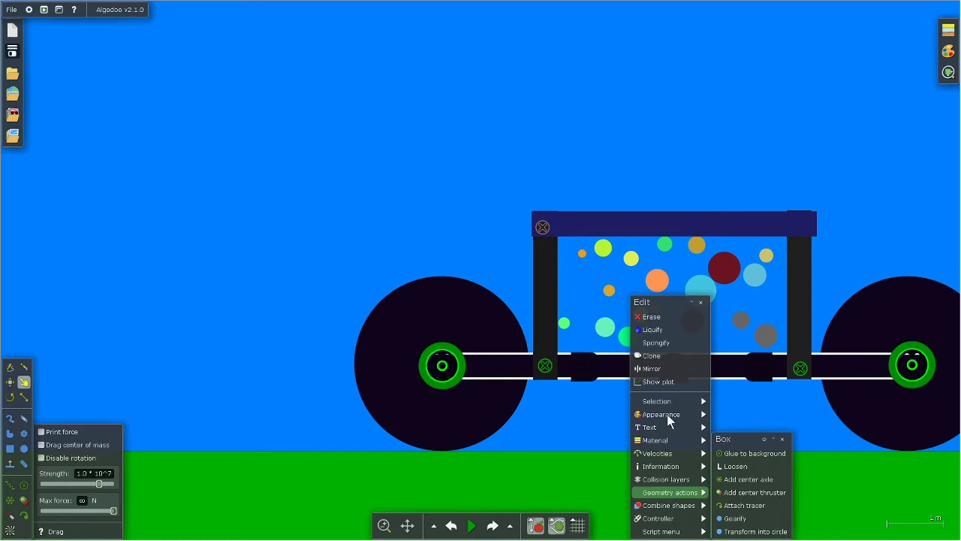
pyautogui.moveTo(657, 401)
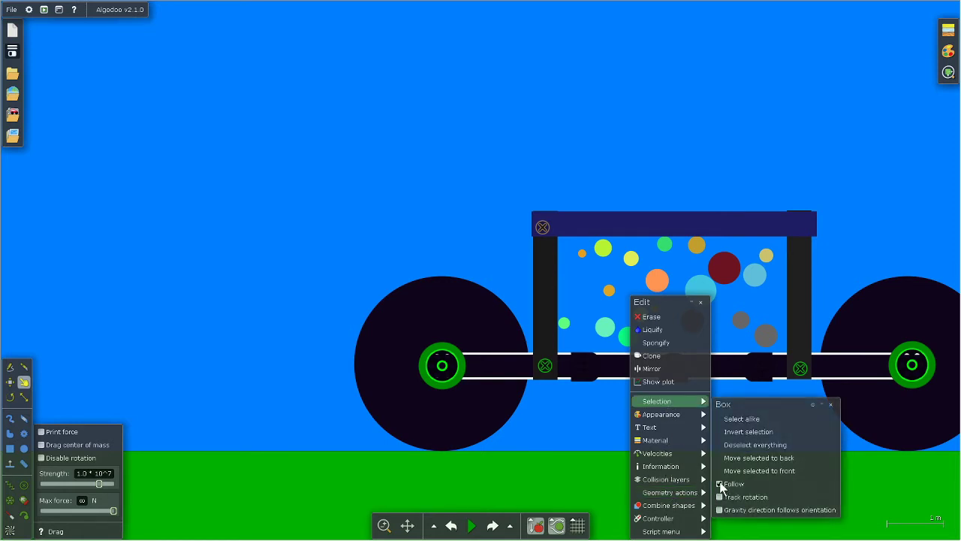
pyautogui.click(471, 526)
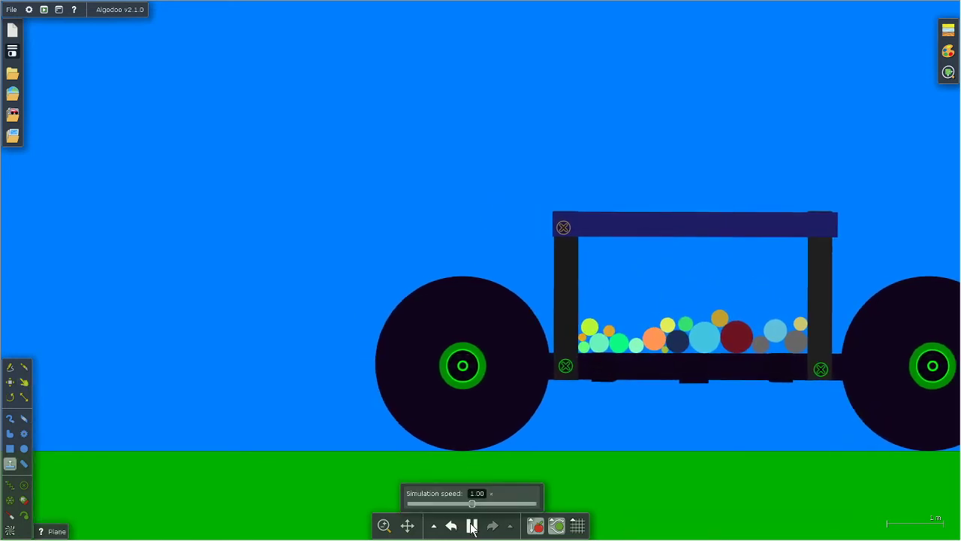
pyautogui.press('d')
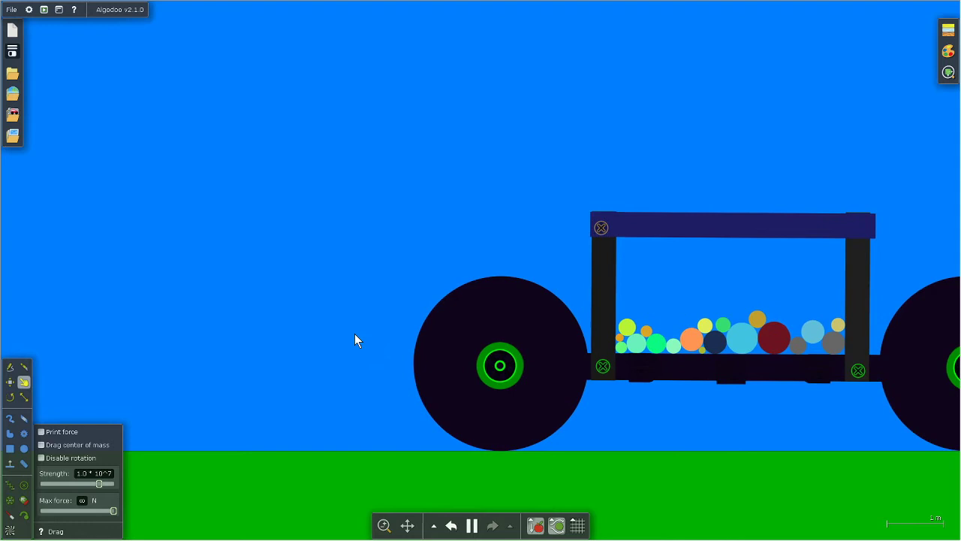
pyautogui.press('n')
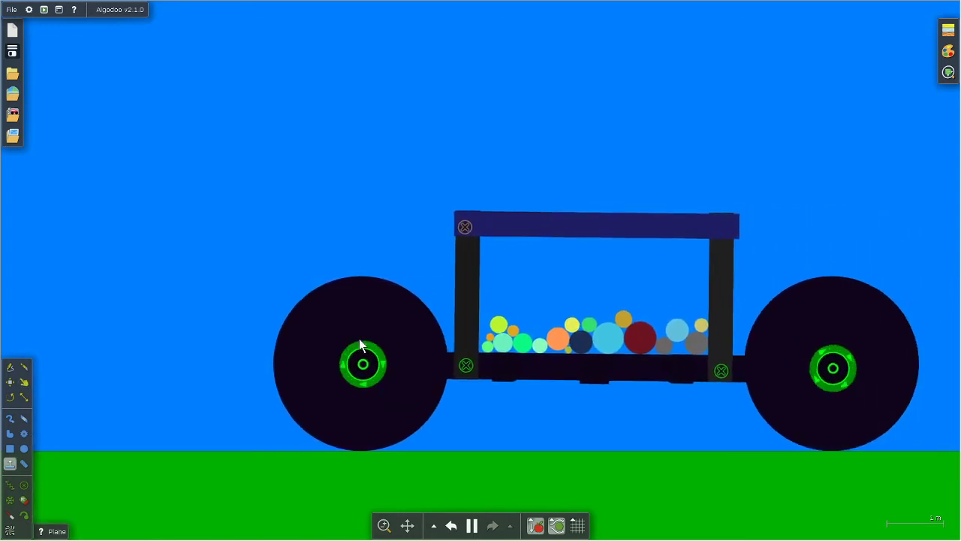
pyautogui.press('i')
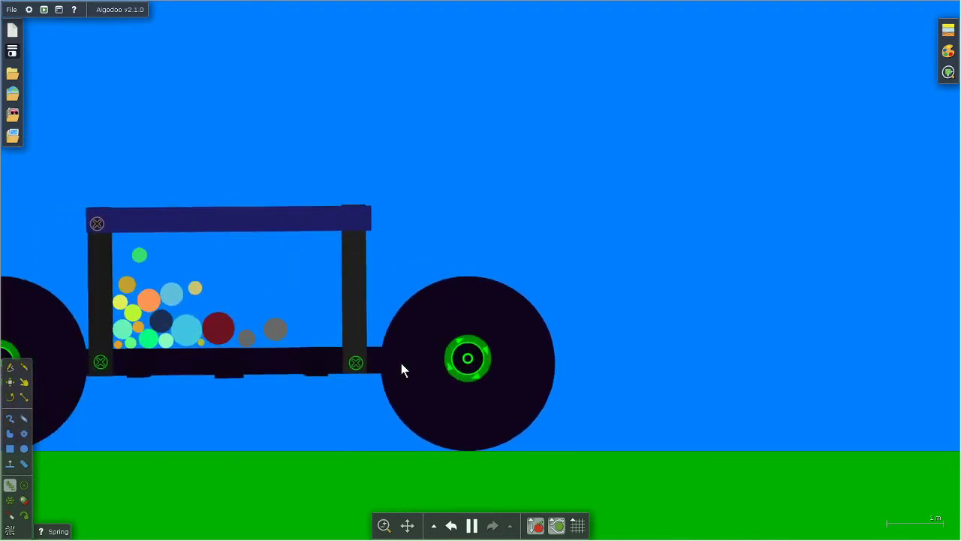
pyautogui.click(461, 526)
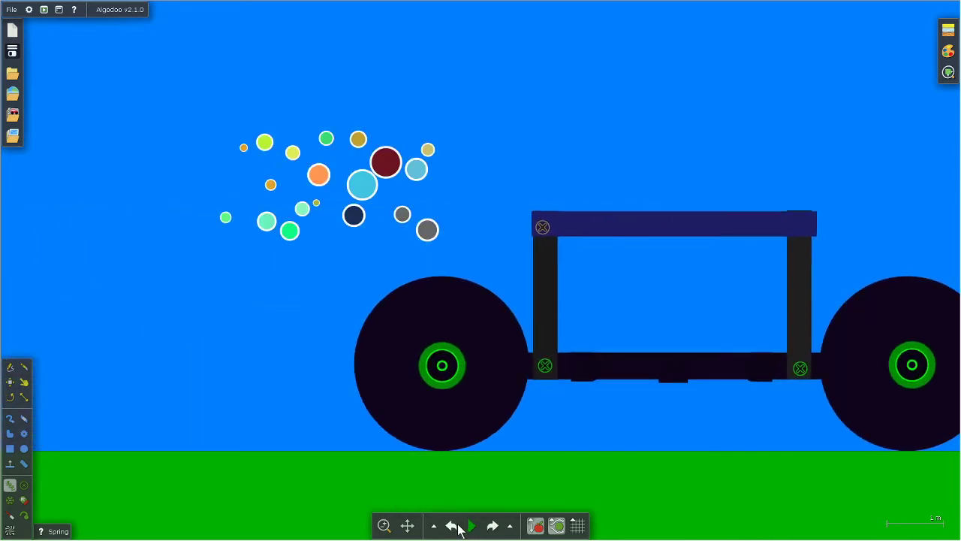
pyautogui.click(499, 529)
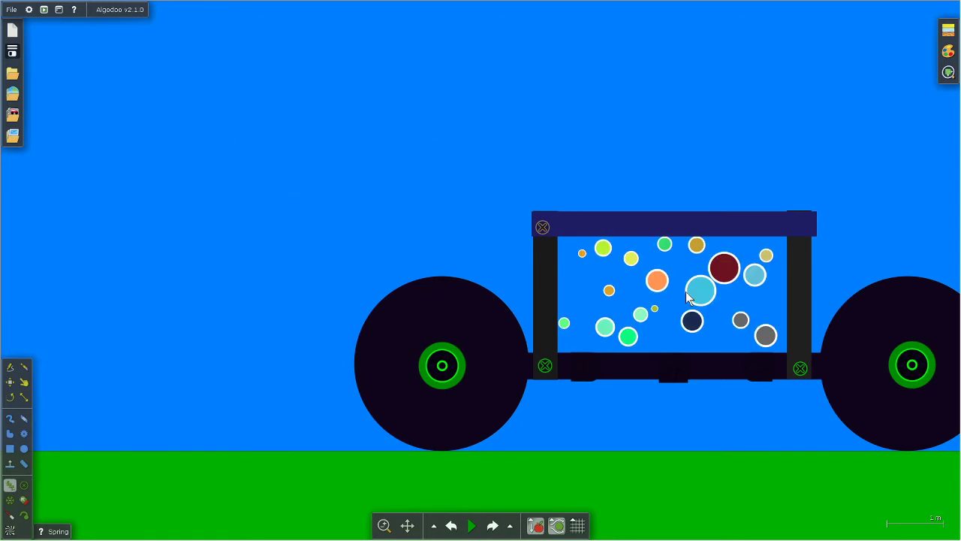
# Check the chassis selection options, rerun the test, and stop it again
pyautogui.rightClick(642, 371)
pyautogui.click(672, 403)
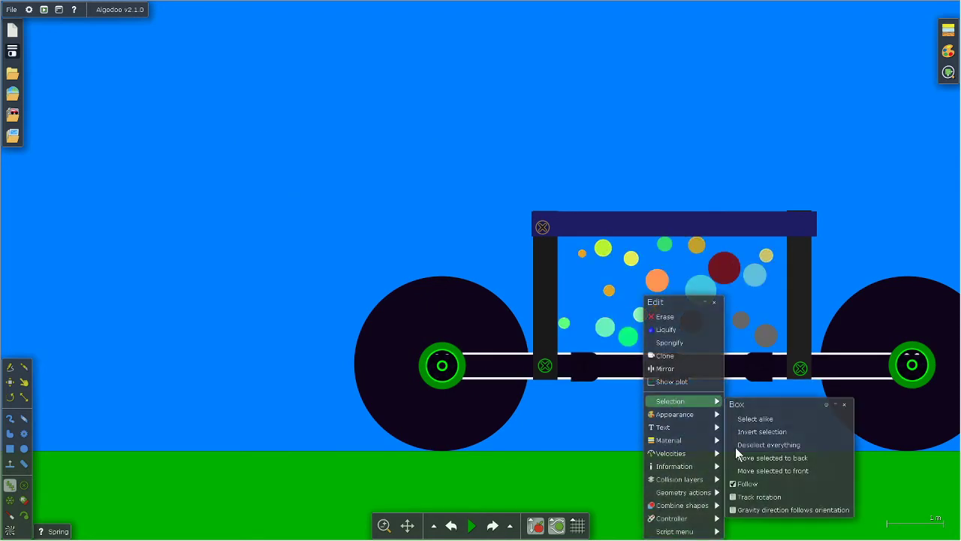
pyautogui.click(443, 177)
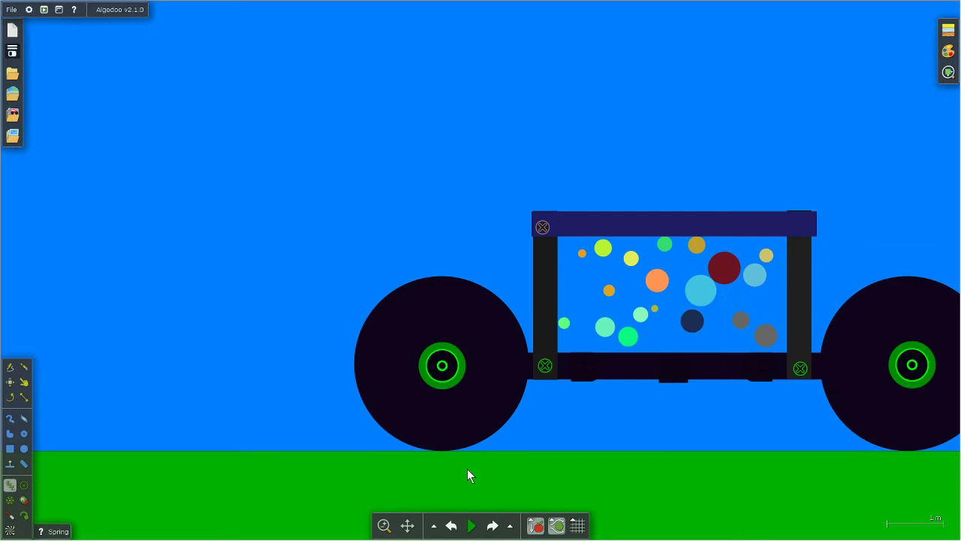
pyautogui.click(472, 527)
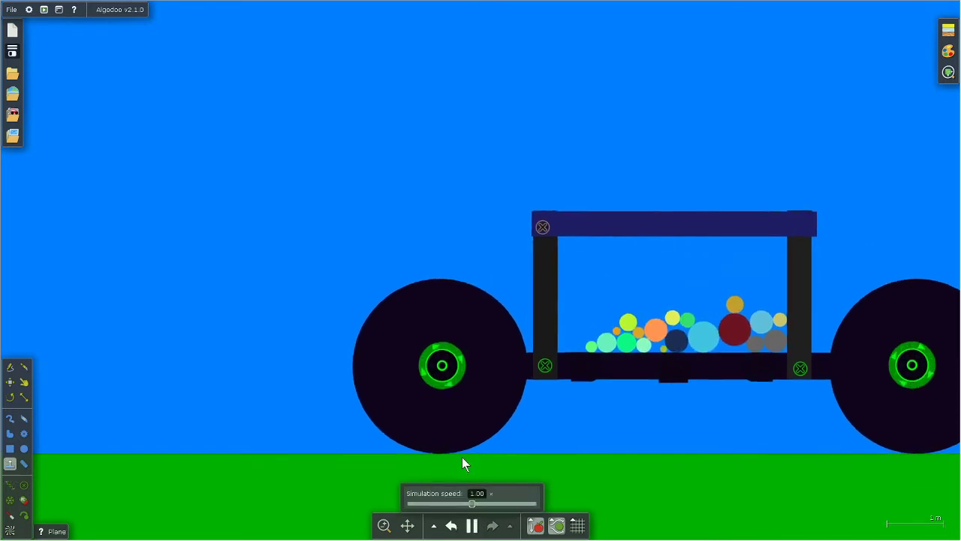
pyautogui.press('i')
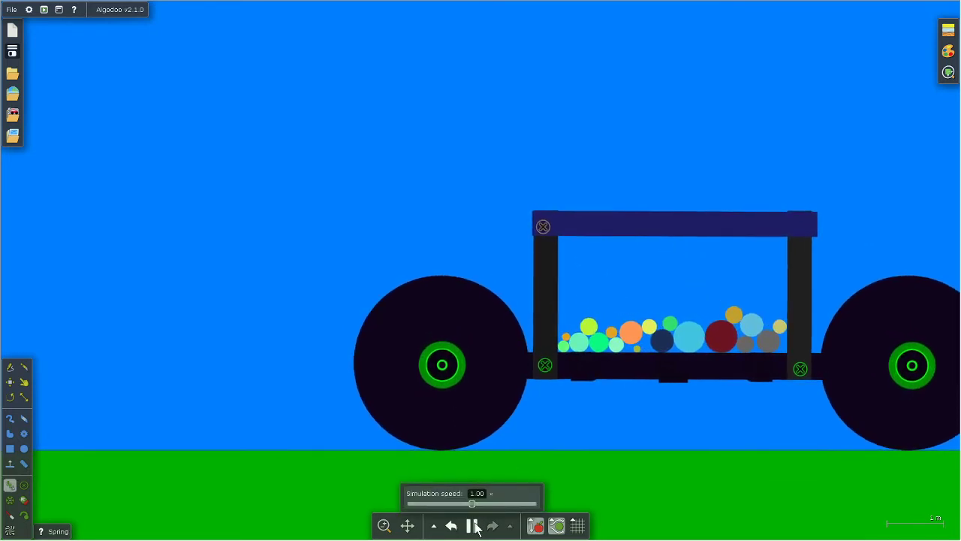
pyautogui.click(451, 526)
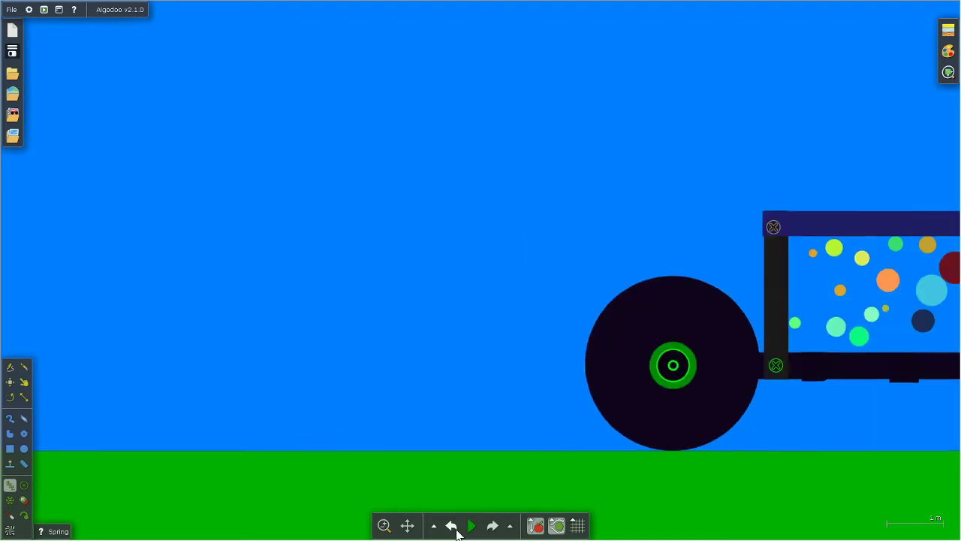
# Add a small thruster under the chassis, undo it, and recentre the cart
pyautogui.click(586, 368)
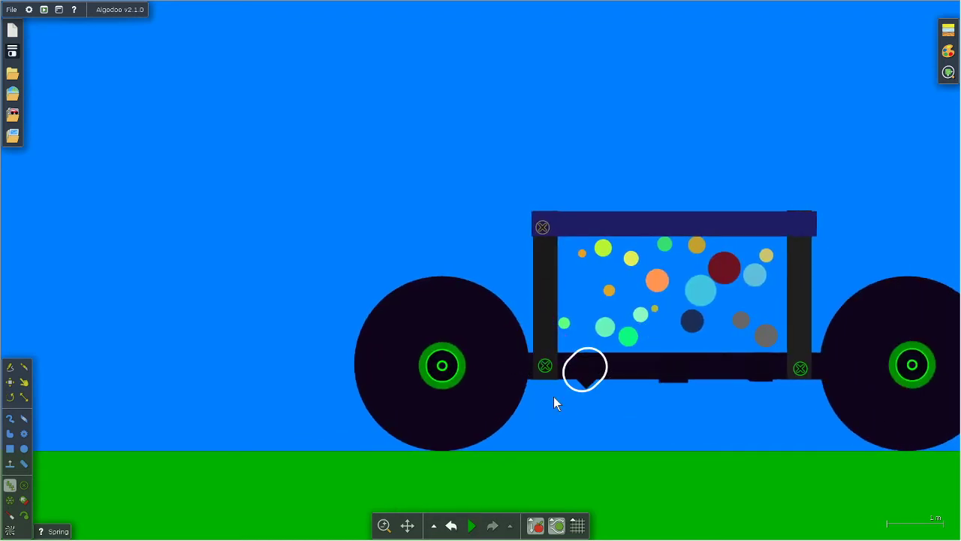
pyautogui.click(451, 526)
pyautogui.moveTo(589, 434)
pyautogui.mouseDown()
pyautogui.moveTo(440, 430)
pyautogui.moveTo(409, 424)
pyautogui.moveTo(381, 400)
pyautogui.mouseUp()
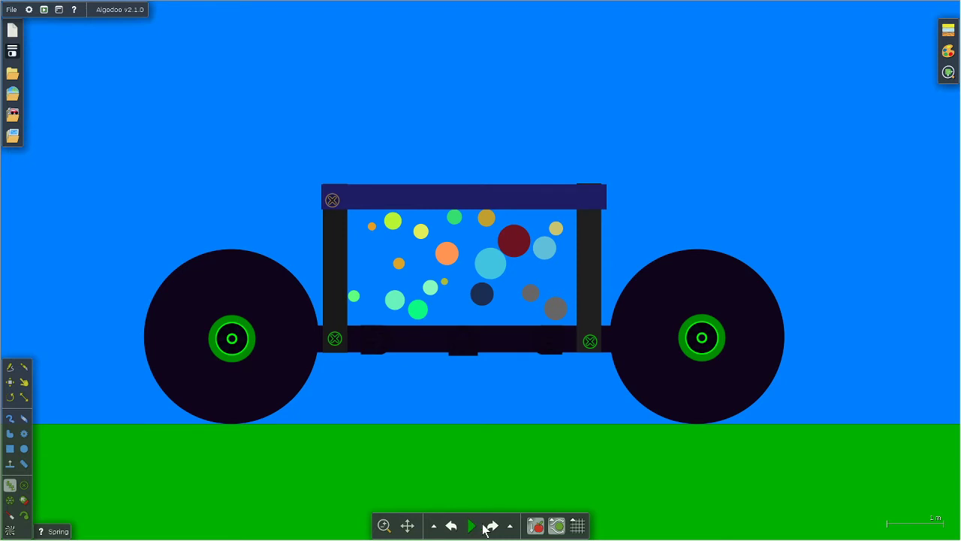
# Add thrusters at three underside spots, the middle at 6000 N, and test-run the cart
pyautogui.click(473, 527)
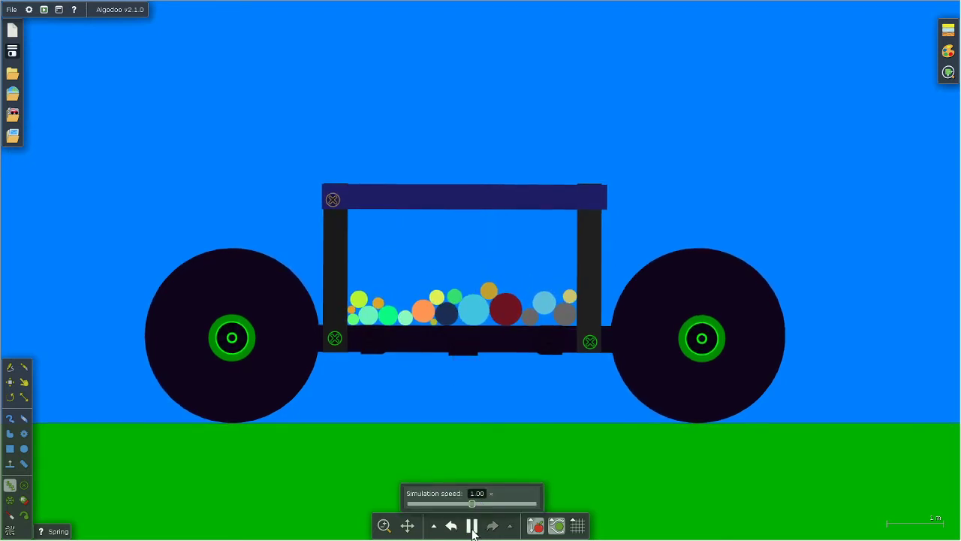
pyautogui.click(464, 529)
pyautogui.rightClick(458, 342)
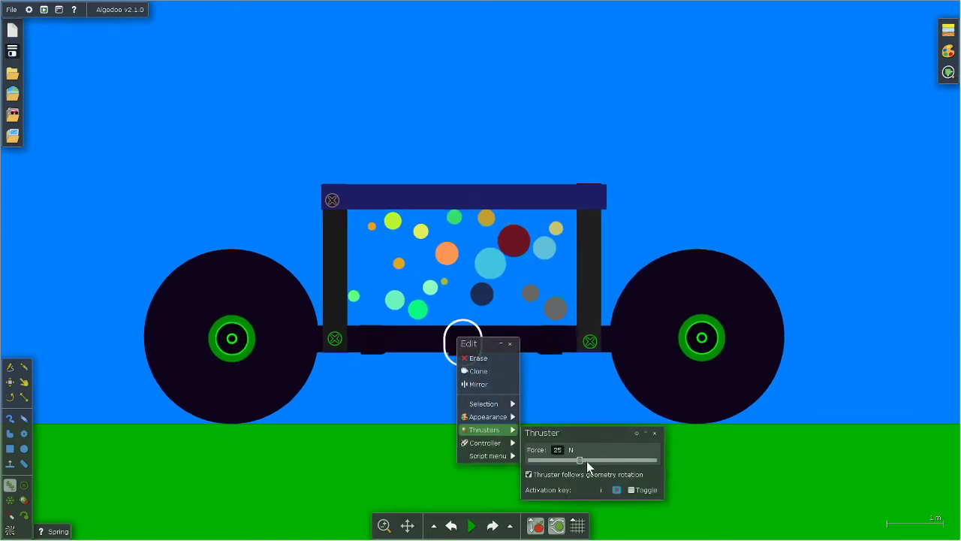
pyautogui.rightClick(548, 341)
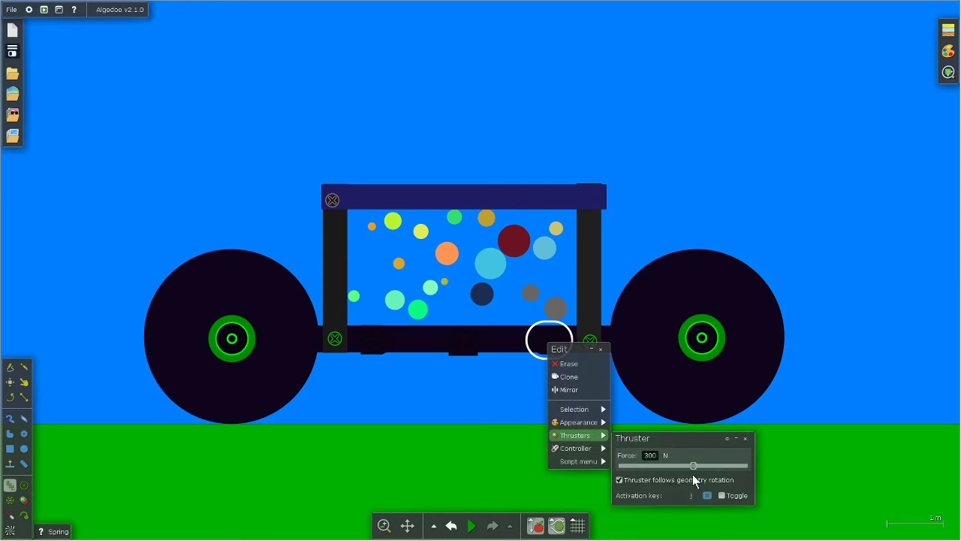
pyautogui.rightClick(373, 339)
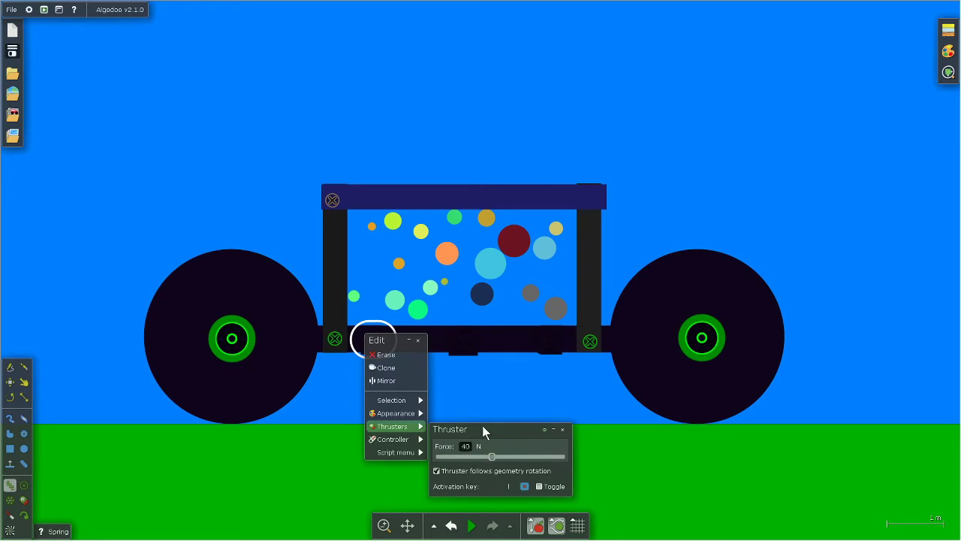
pyautogui.click(472, 526)
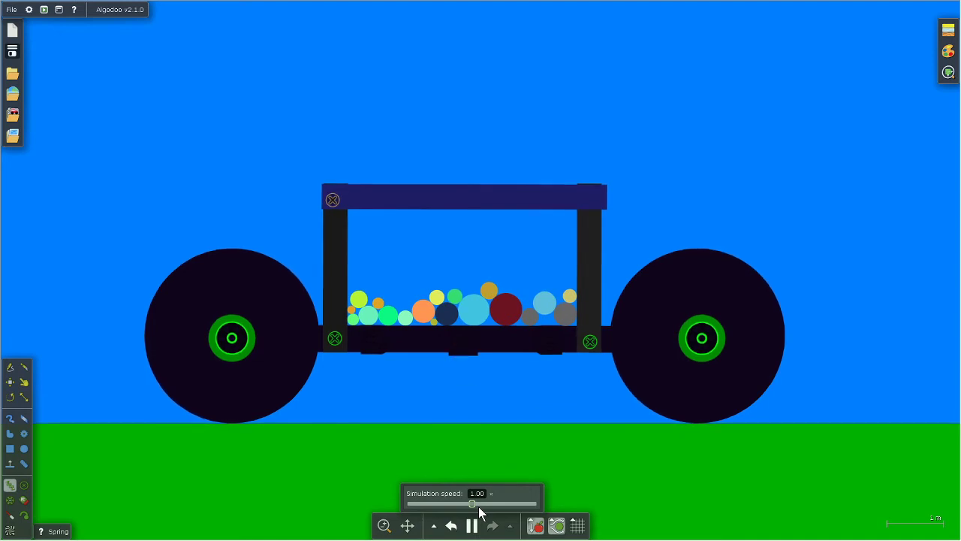
pyautogui.rightClick(467, 329)
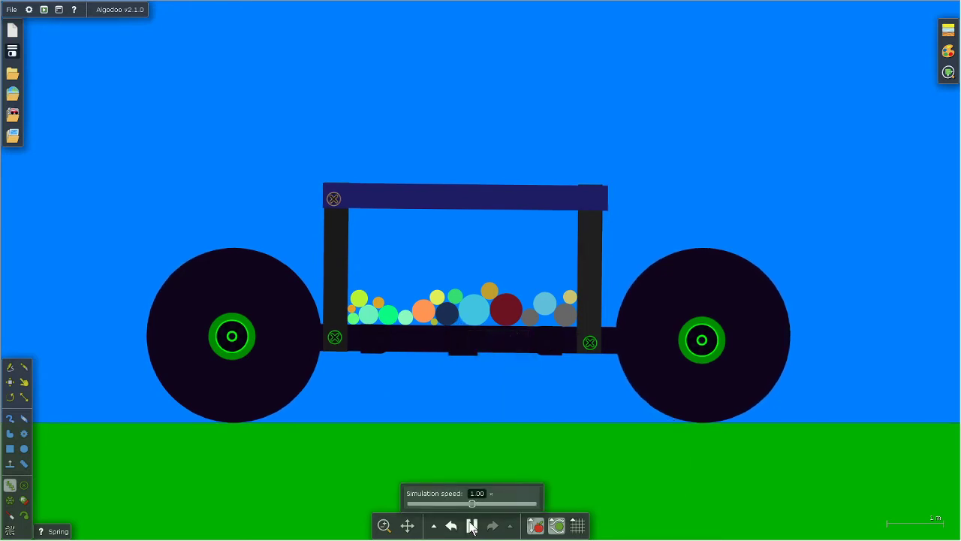
pyautogui.scroll(-2, 608, 265)
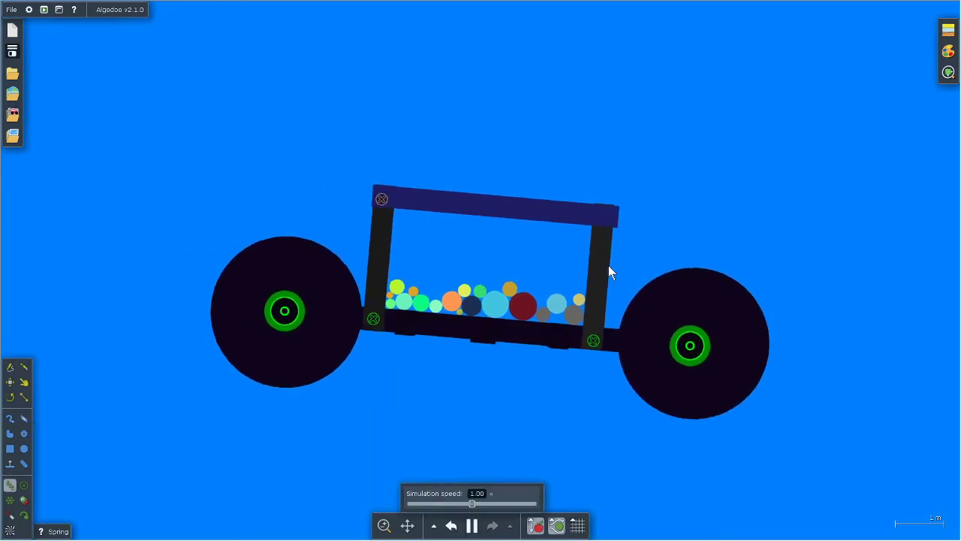
pyautogui.scroll(-2, 608, 266)
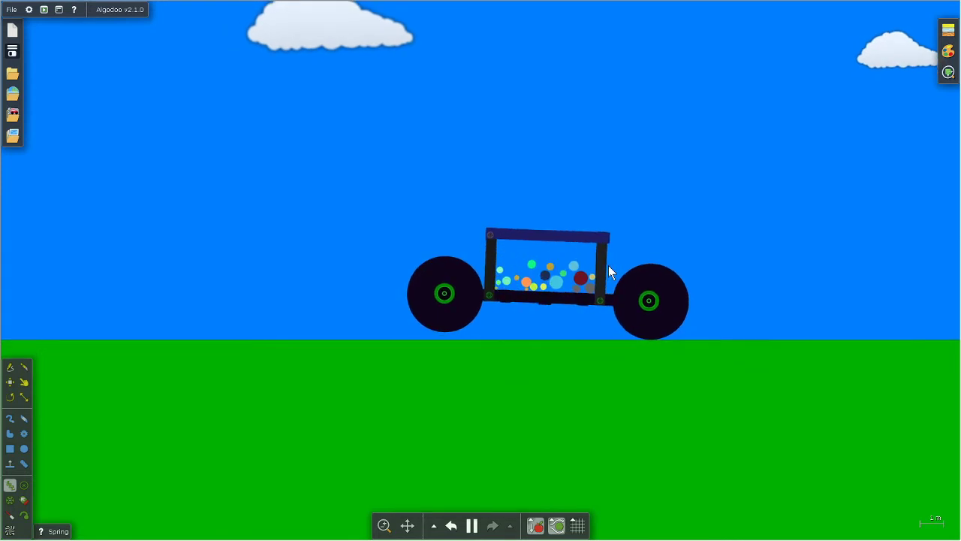
# Rewind the test and adjust the Force settings on the right-hand and left underside thrusters
pyautogui.click(453, 528)
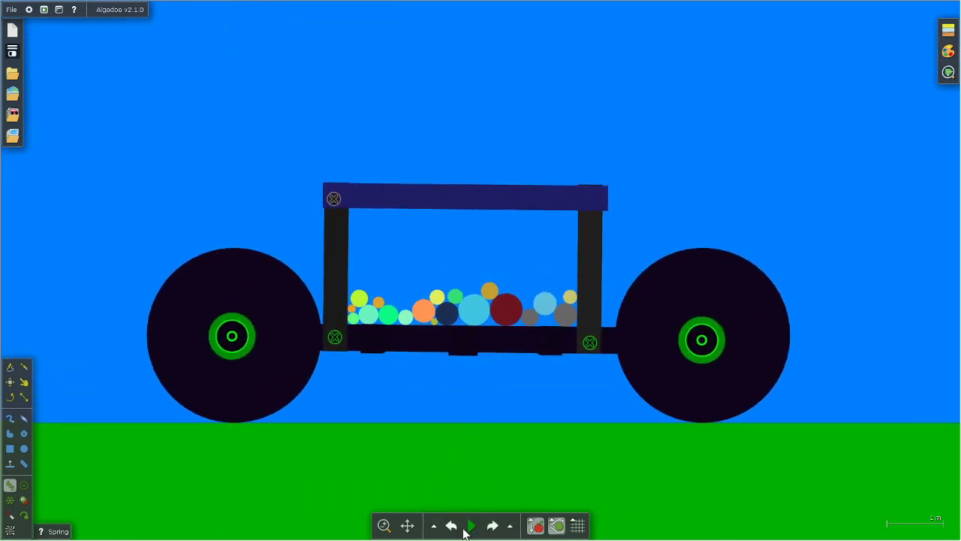
pyautogui.rightClick(473, 353)
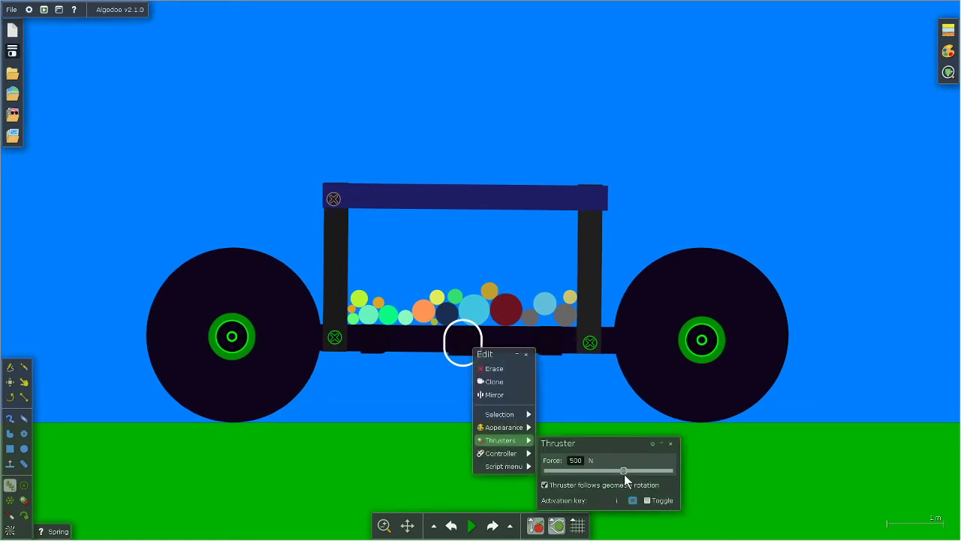
pyautogui.click(578, 384)
pyautogui.rightClick(548, 344)
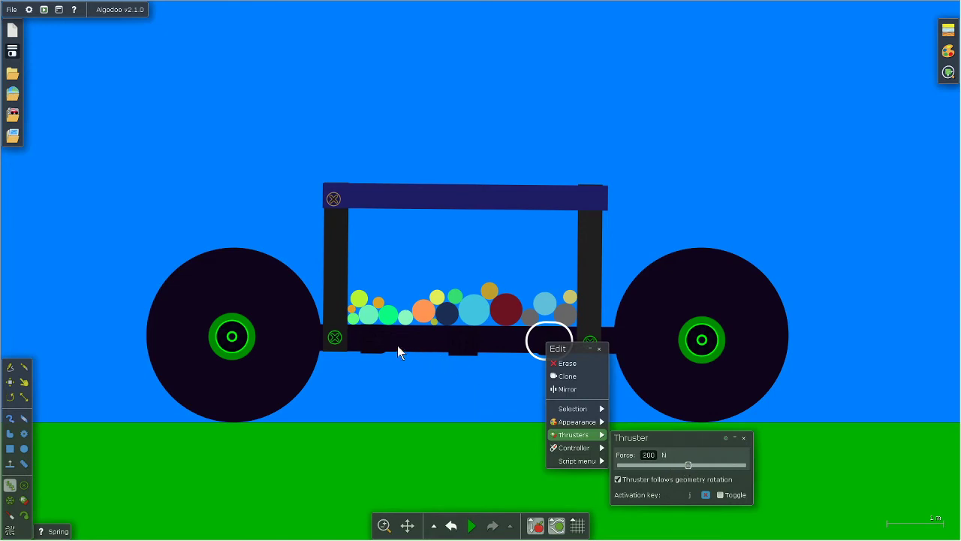
pyautogui.rightClick(374, 338)
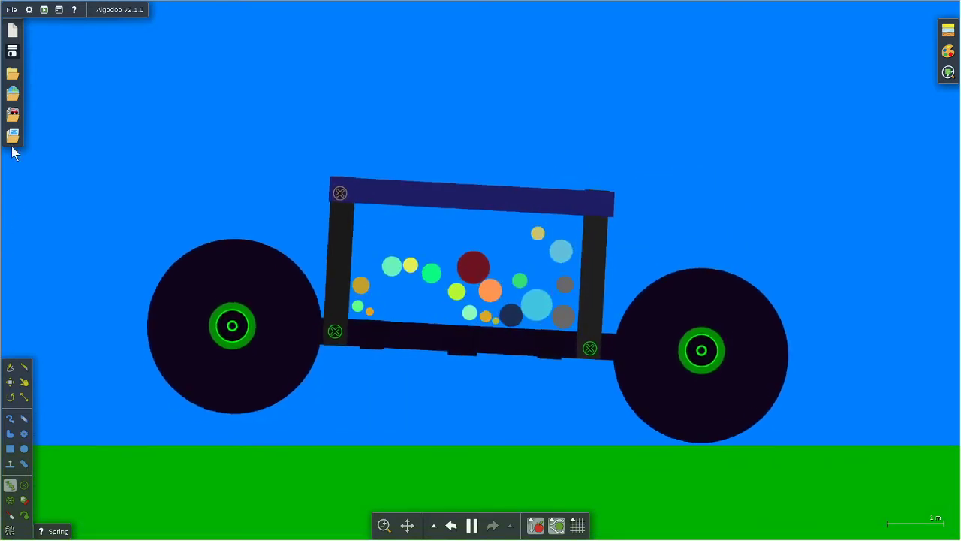
# Pause the cart run, widen the Algobox browser and show the OFFROAD CAR !! details page
pyautogui.click(12, 93)
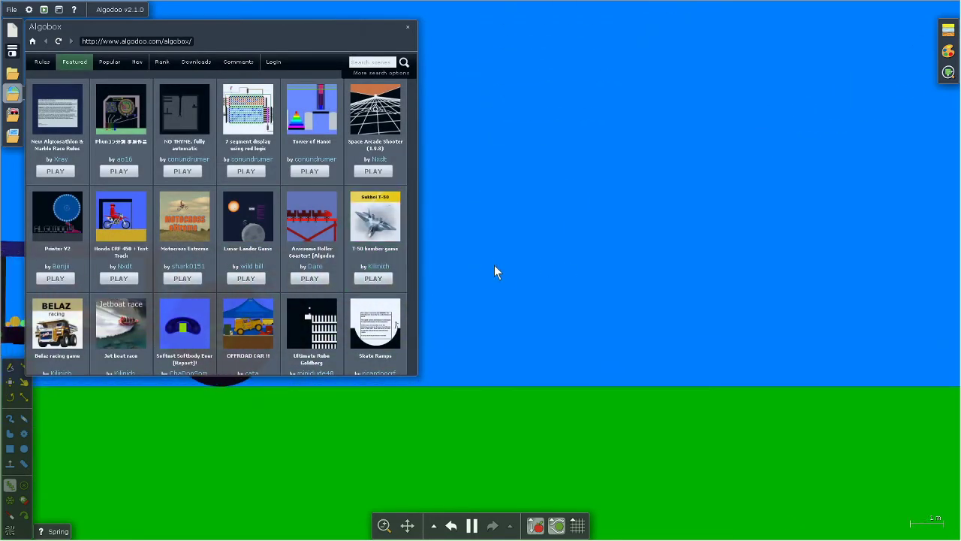
pyautogui.moveTo(627, 238); pyautogui.dragTo(841, 295)
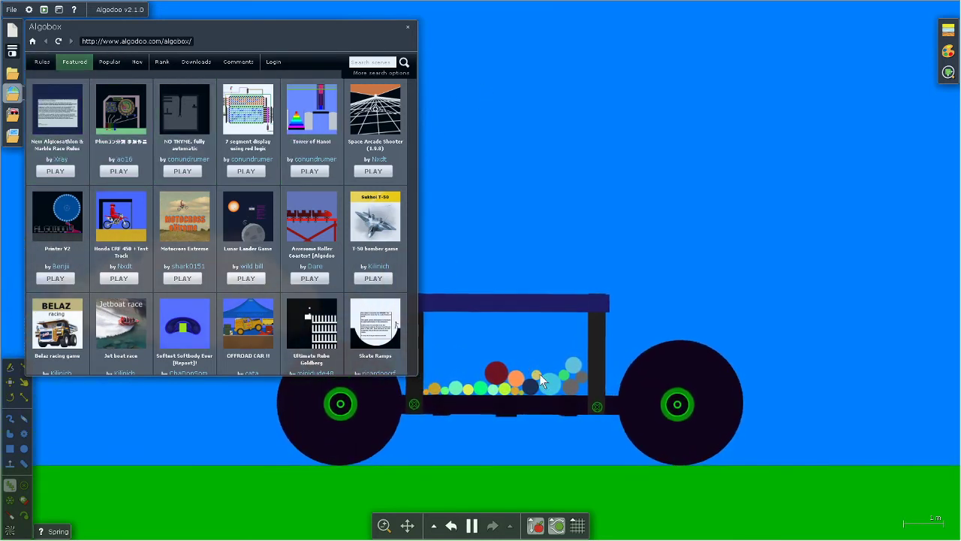
pyautogui.click(472, 526)
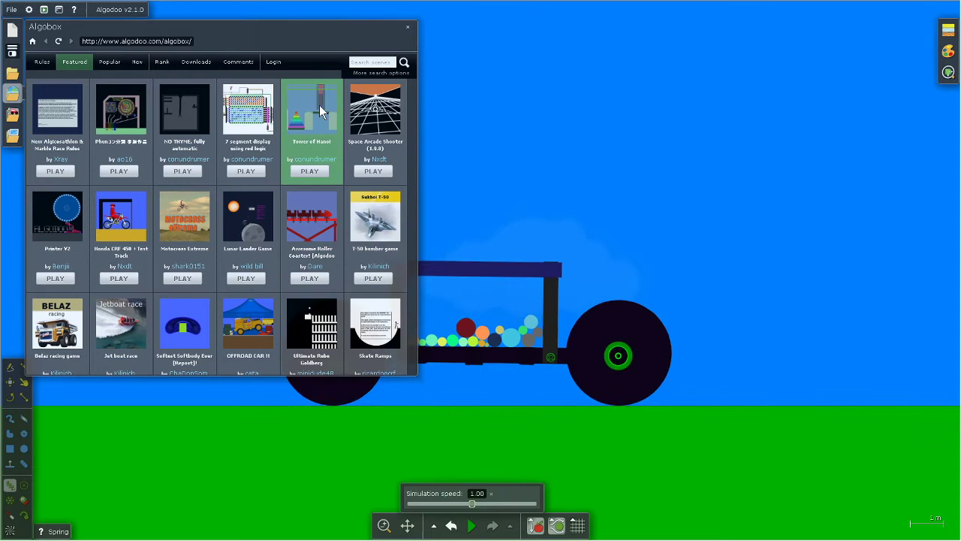
pyautogui.moveTo(418, 150); pyautogui.dragTo(489, 157)
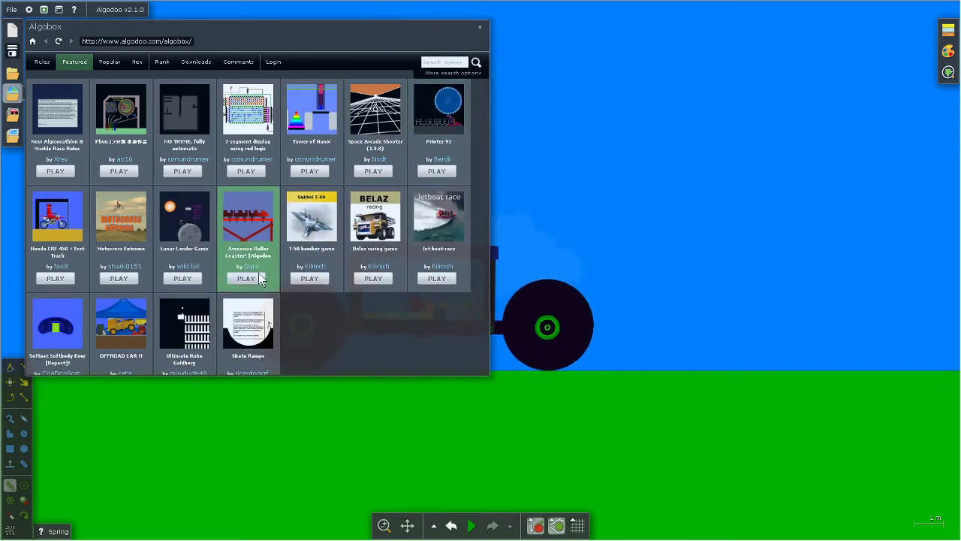
pyautogui.click(140, 329)
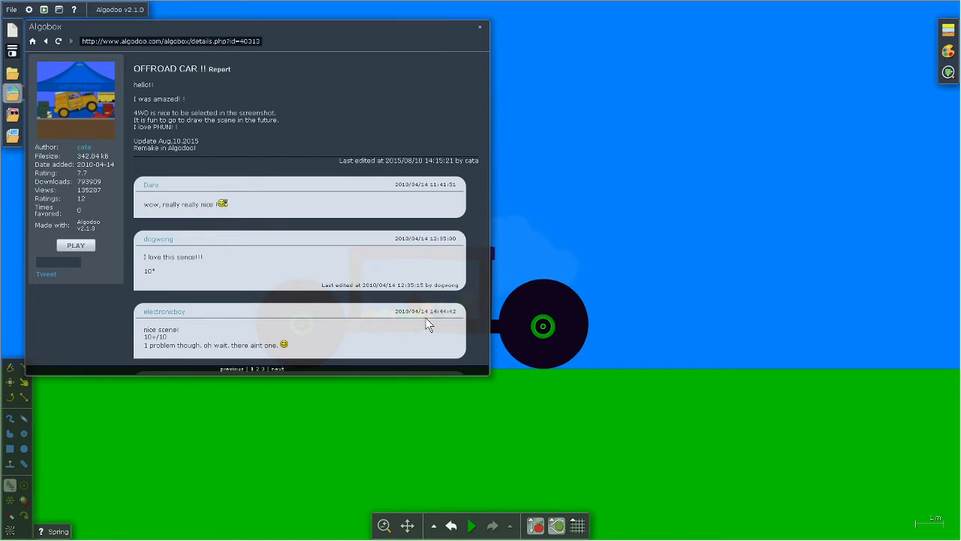
# Load OFFROAD CAR !! from Algobox, dismiss its description and start the simulation
pyautogui.click(79, 241)
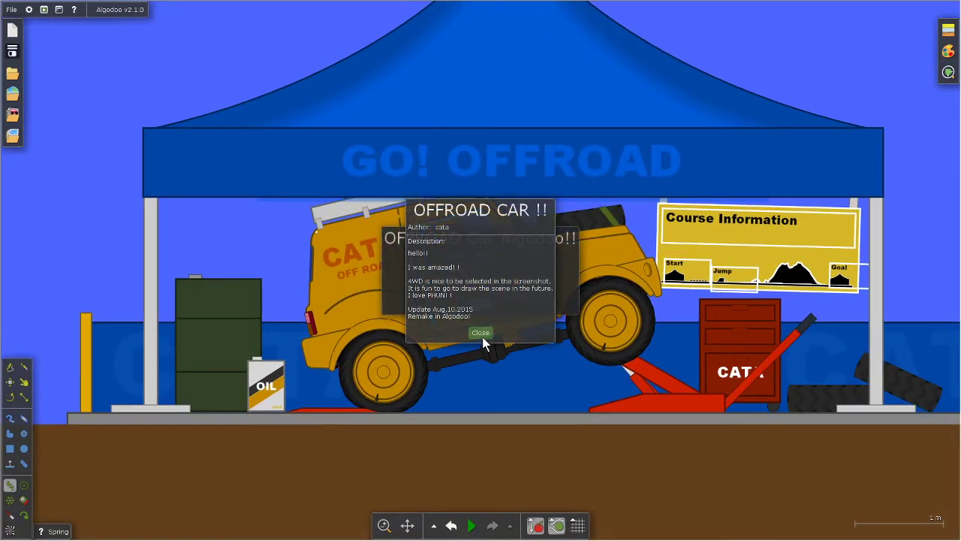
pyautogui.click(482, 334)
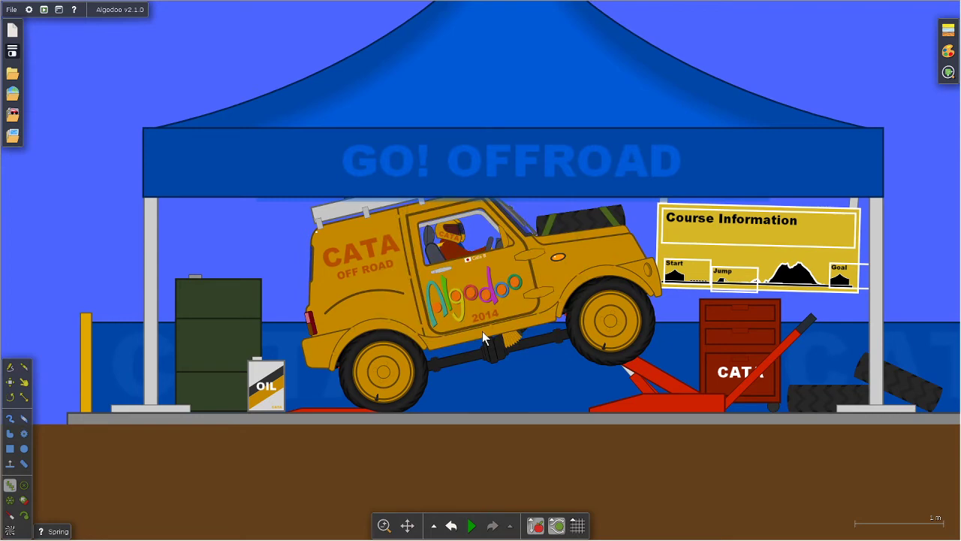
pyautogui.click(471, 526)
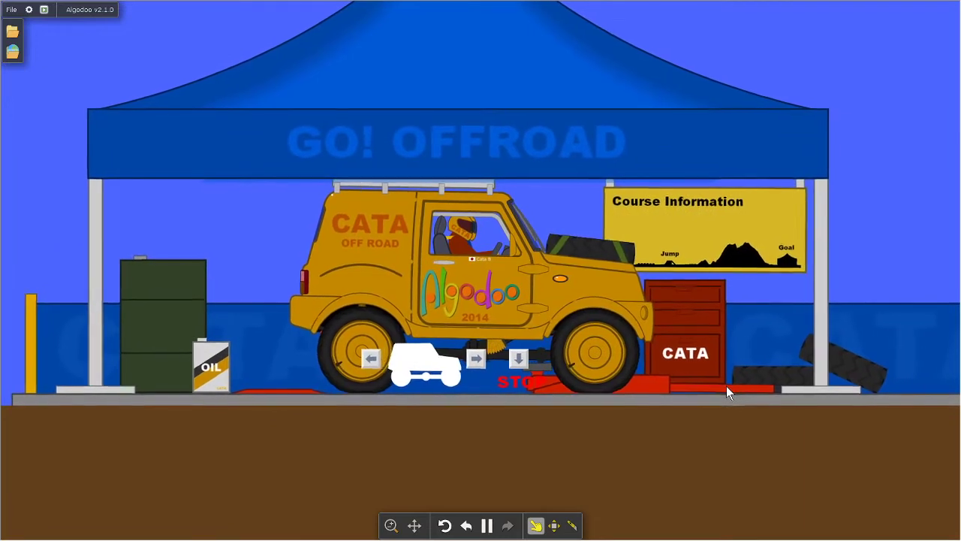
# Drive the jeep forward, fling it upward, knife the driver out, then undo to restore him
pyautogui.press('Right')
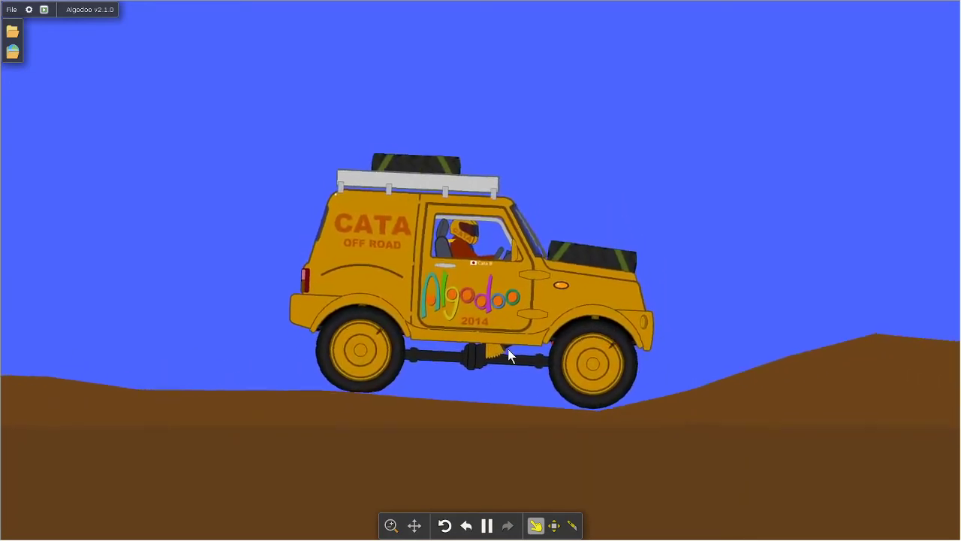
pyautogui.moveTo(508, 348)
pyautogui.mouseDown()
pyautogui.moveTo(495, 372)
pyautogui.moveTo(515, 521)
pyautogui.moveTo(485, 131)
pyautogui.mouseUp()
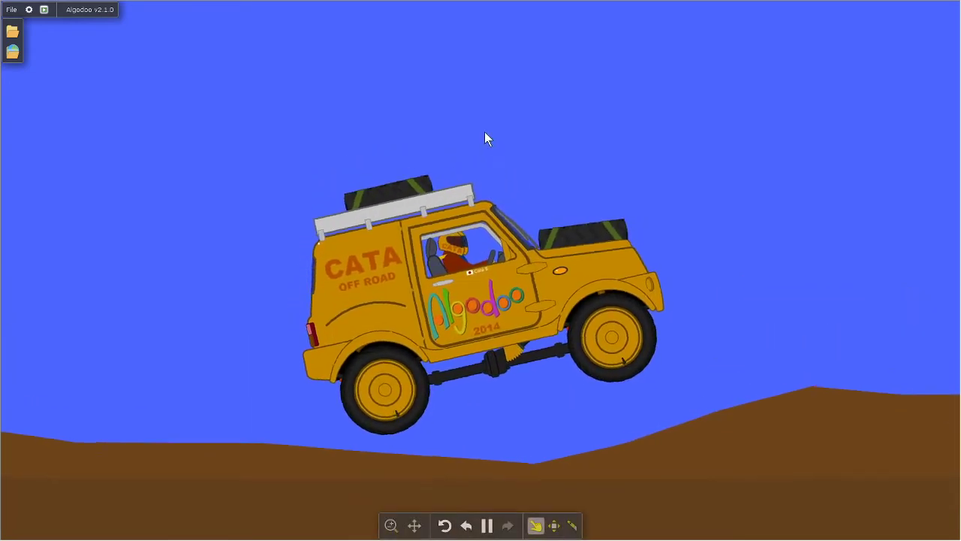
pyautogui.click(572, 526)
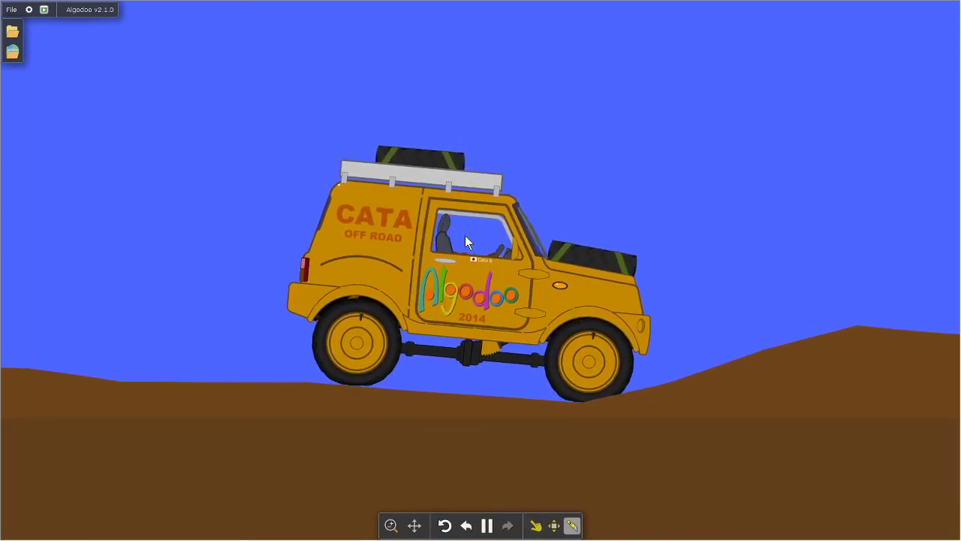
pyautogui.moveTo(464, 240); pyautogui.dragTo(598, 251)
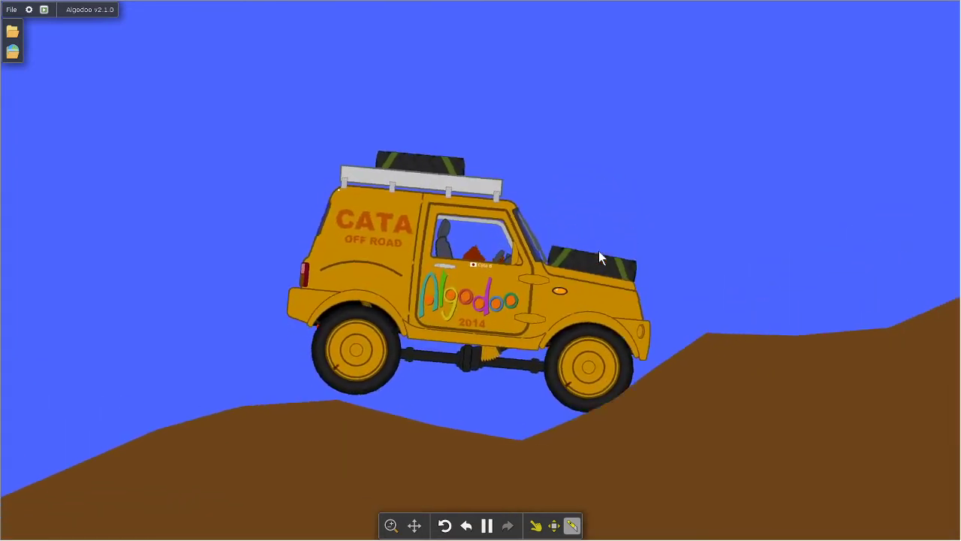
pyautogui.click(466, 527)
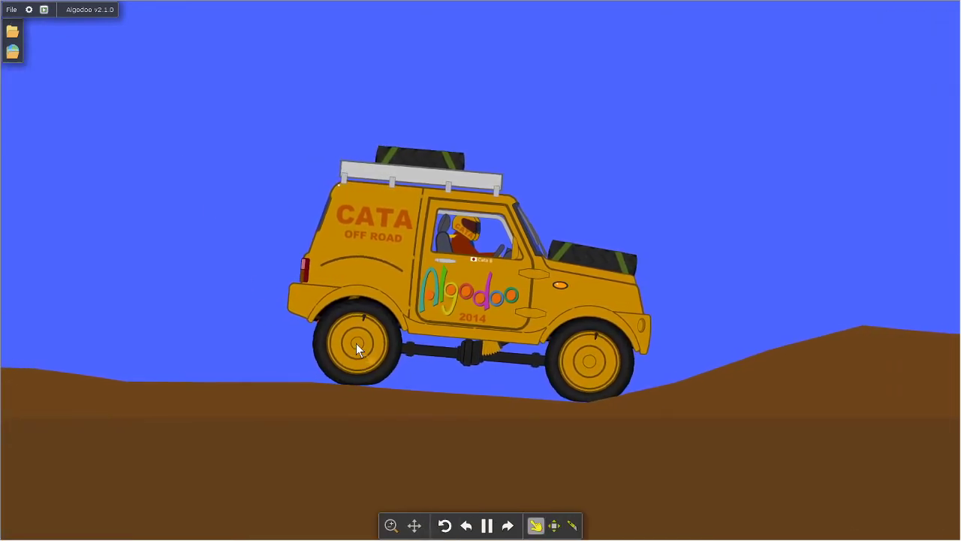
# Pause and view the jeep's 161 axles at 50000 Nm motor torque, leaving them unchanged
pyautogui.click(489, 526)
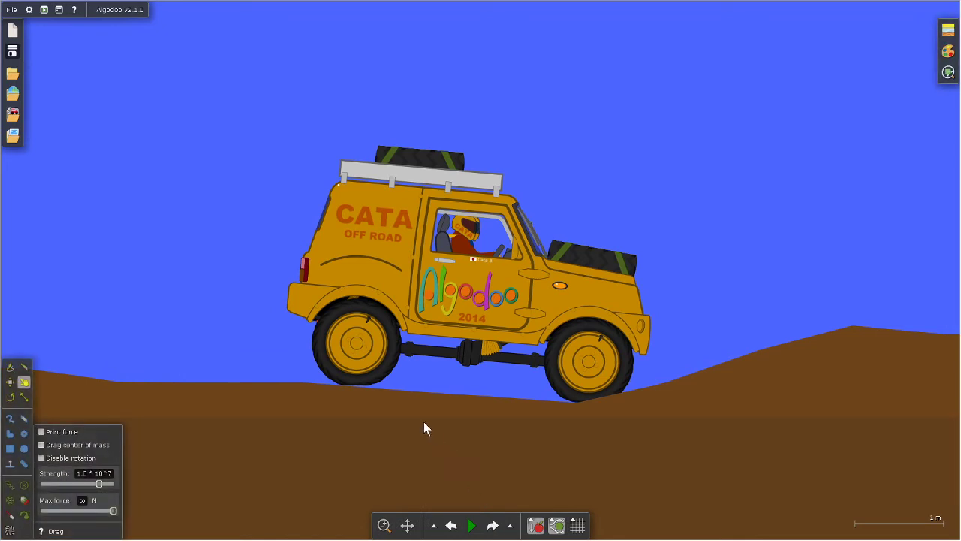
pyautogui.rightClick(358, 341)
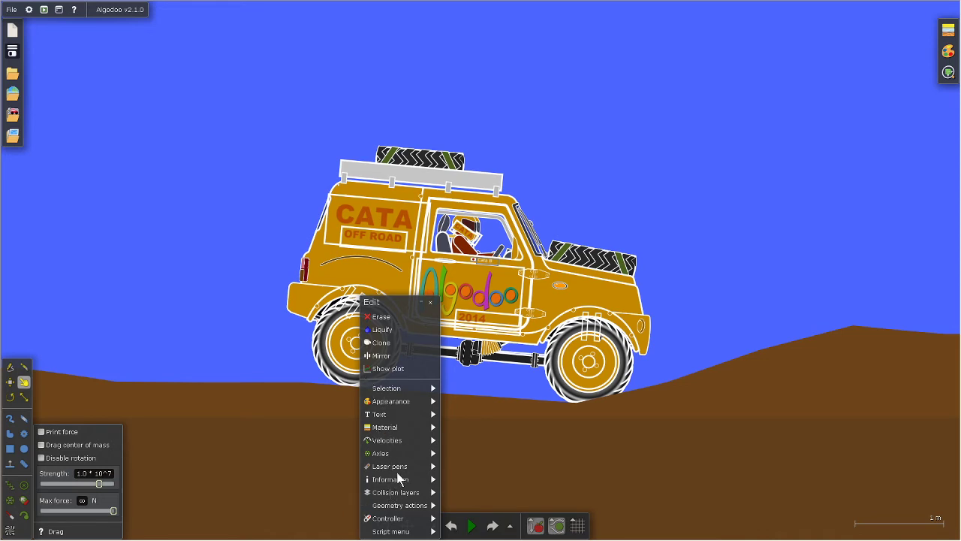
pyautogui.moveTo(381, 453)
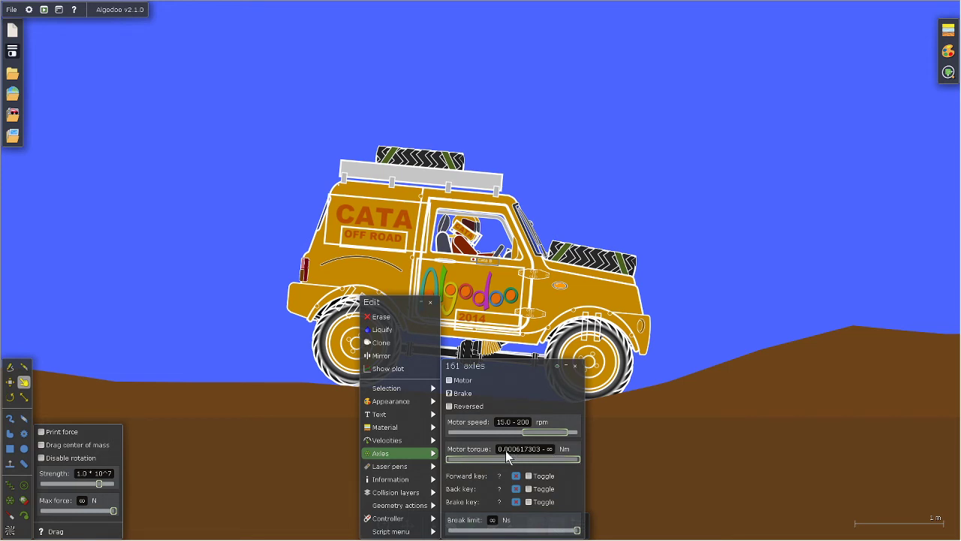
pyautogui.click(633, 459)
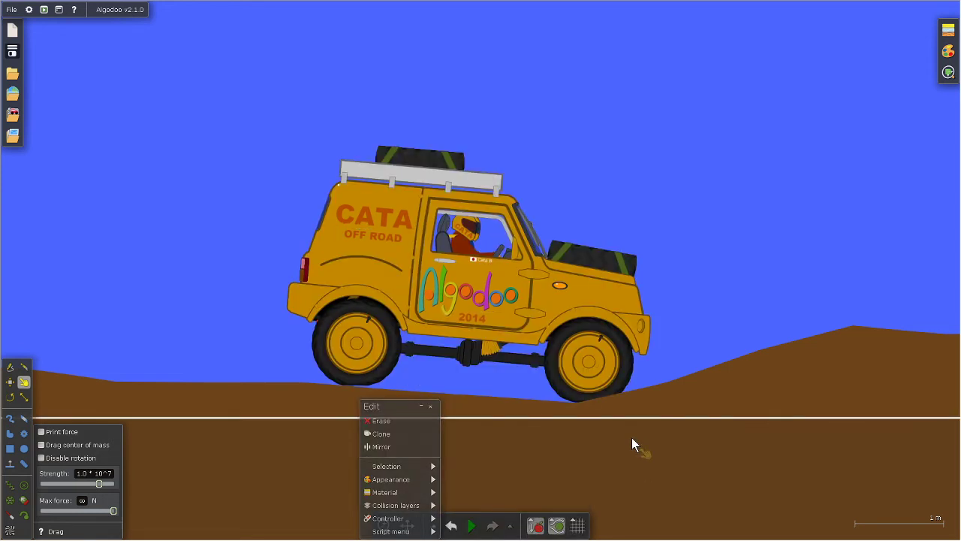
# Resume and fling the jeep until it flips, then pause and undo twice until it's upright
pyautogui.click(473, 527)
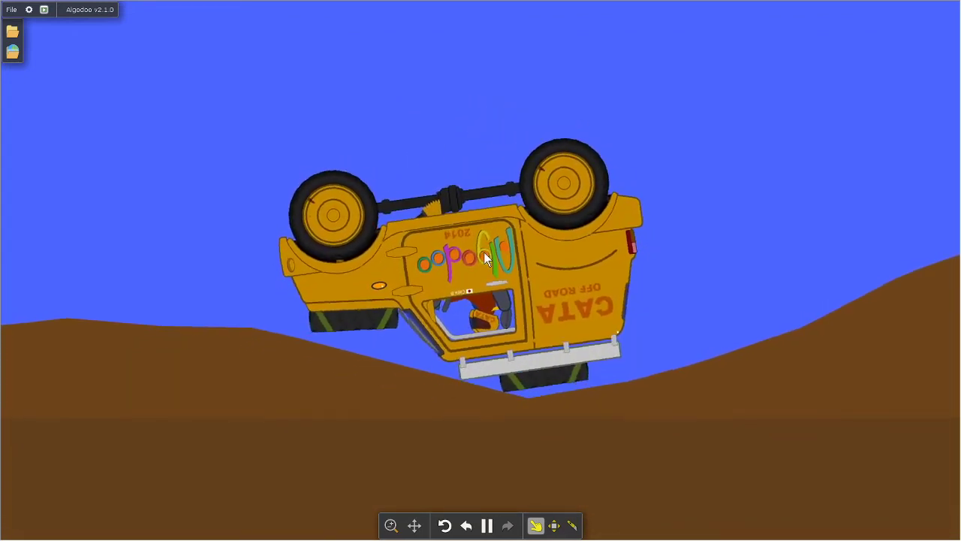
pyautogui.moveTo(483, 252)
pyautogui.mouseDown()
pyautogui.moveTo(515, 34)
pyautogui.moveTo(576, 15)
pyautogui.moveTo(479, 208)
pyautogui.mouseUp()
pyautogui.scroll(-10, 485, 217)
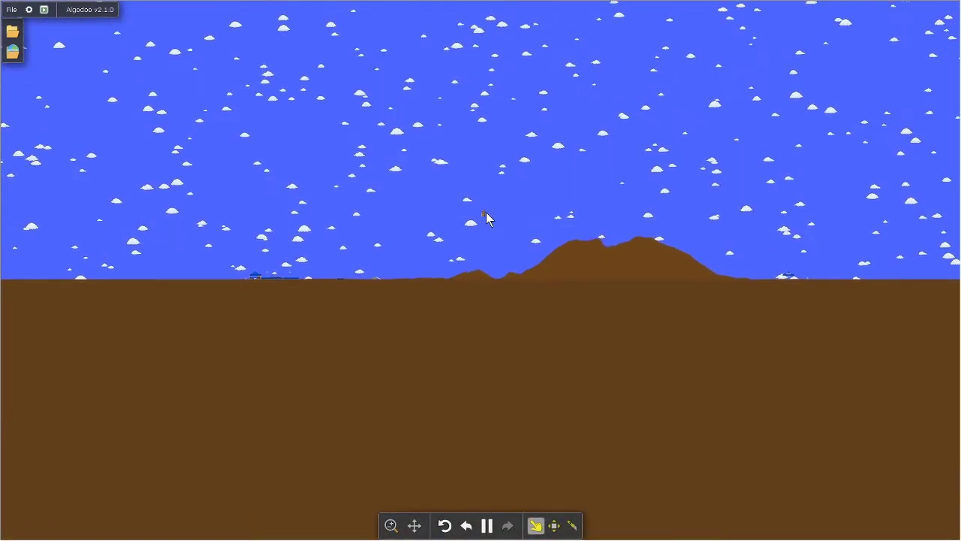
pyautogui.scroll(4, 485, 217)
pyautogui.scroll(4, 477, 216)
pyautogui.scroll(3, 511, 267)
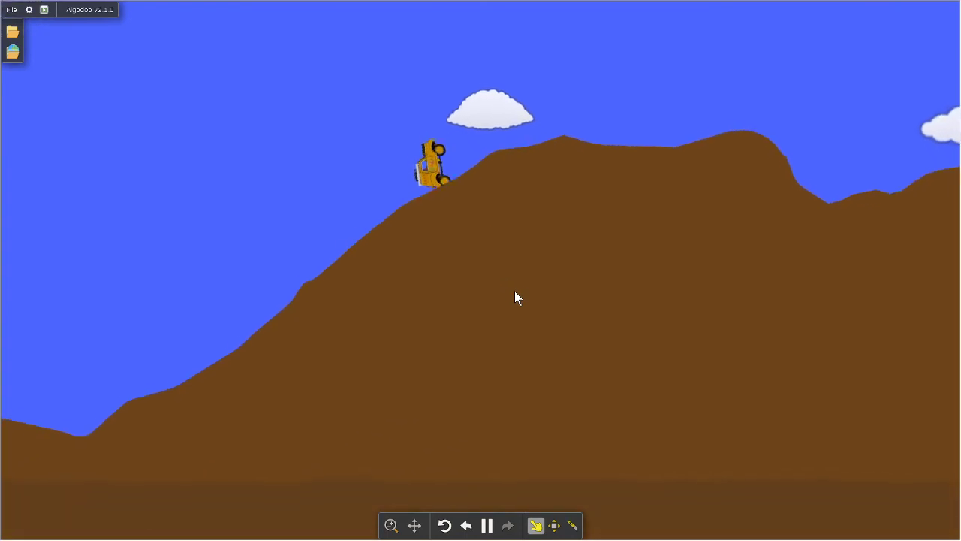
pyautogui.scroll(4, 514, 298)
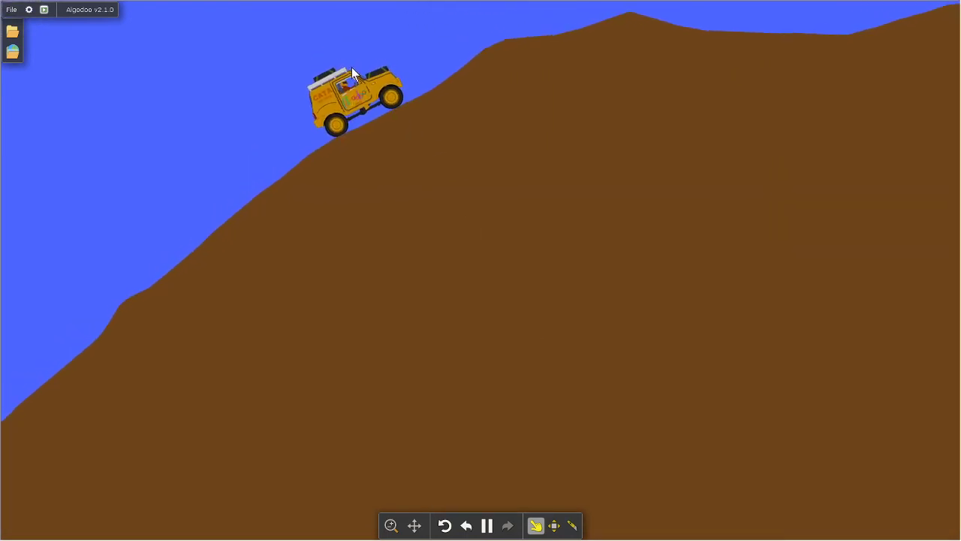
pyautogui.scroll(3, 363, 120)
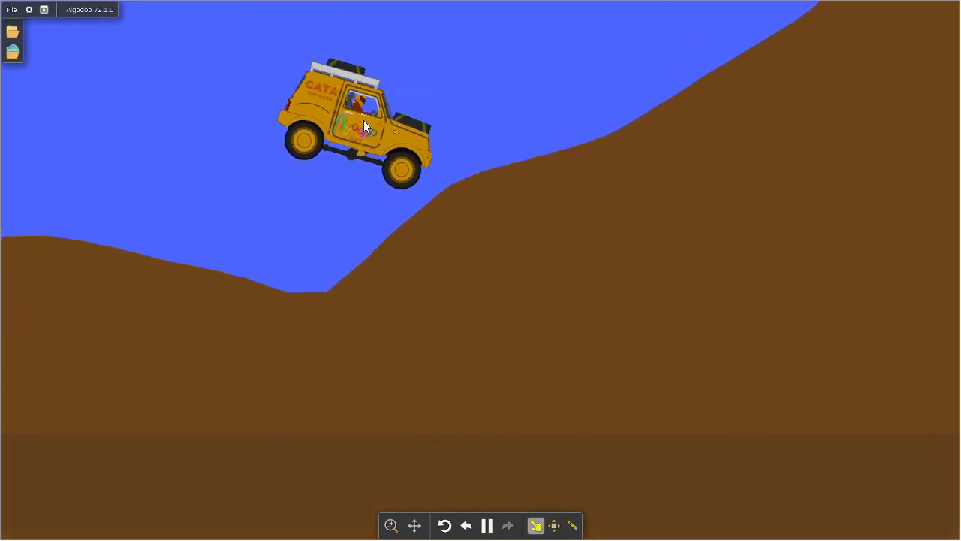
pyautogui.moveTo(364, 120)
pyautogui.mouseDown()
pyautogui.moveTo(338, 106)
pyautogui.moveTo(345, 113)
pyautogui.mouseUp()
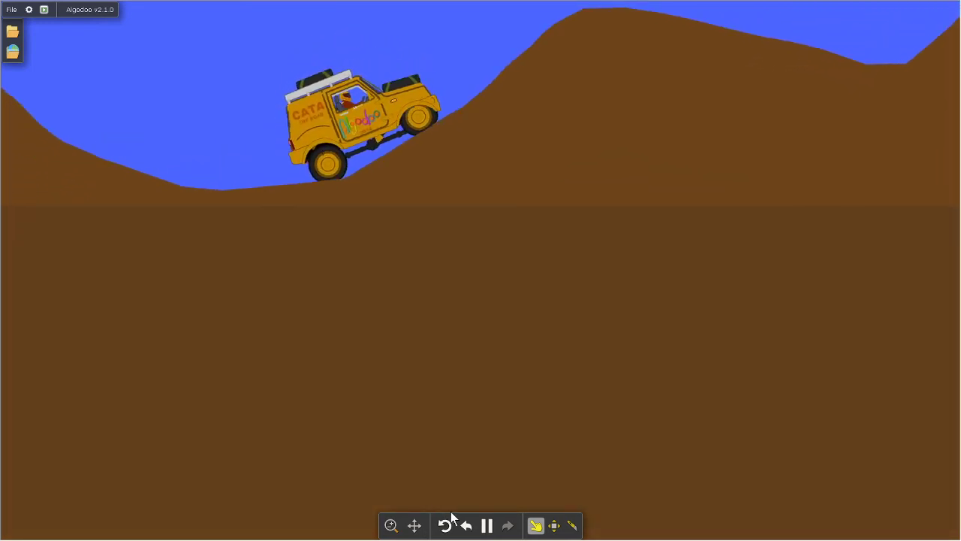
pyautogui.click(485, 526)
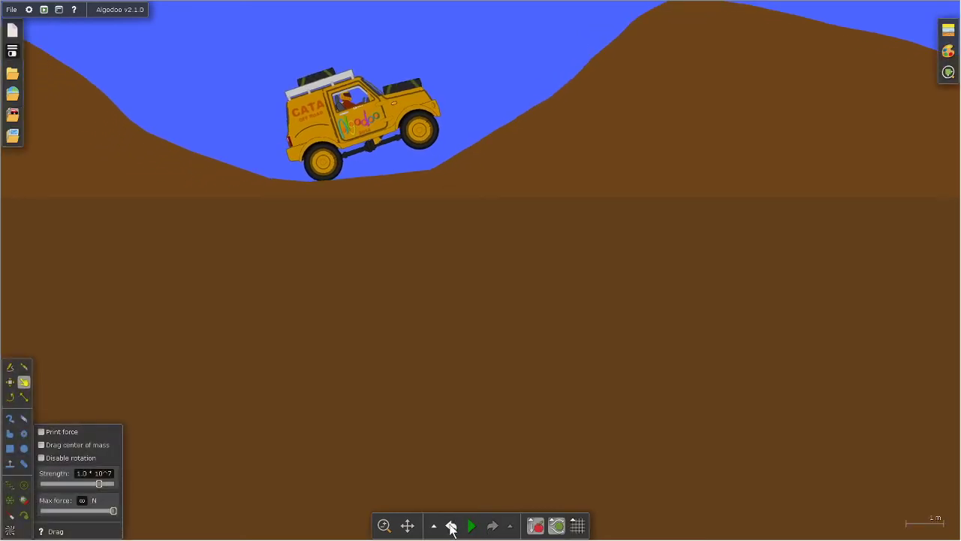
pyautogui.click(451, 527)
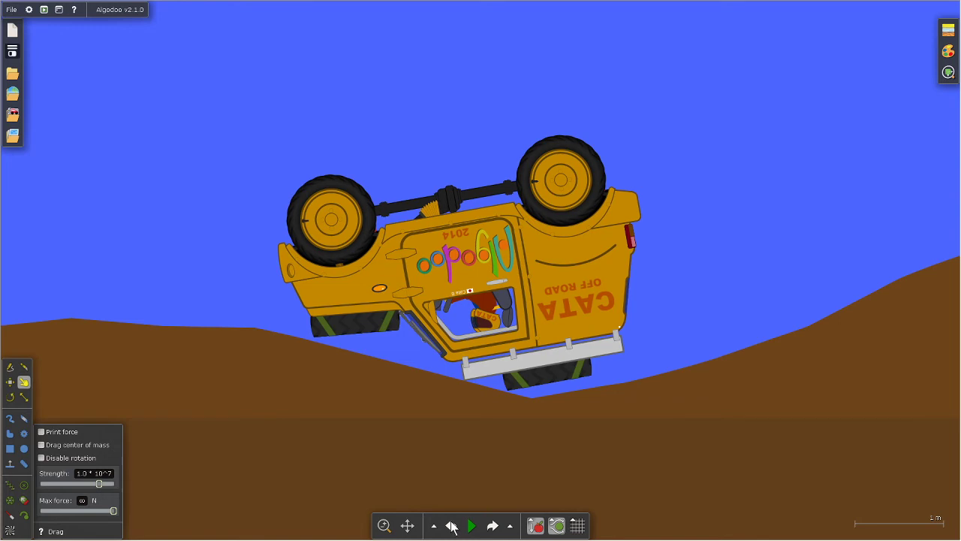
pyautogui.click(451, 526)
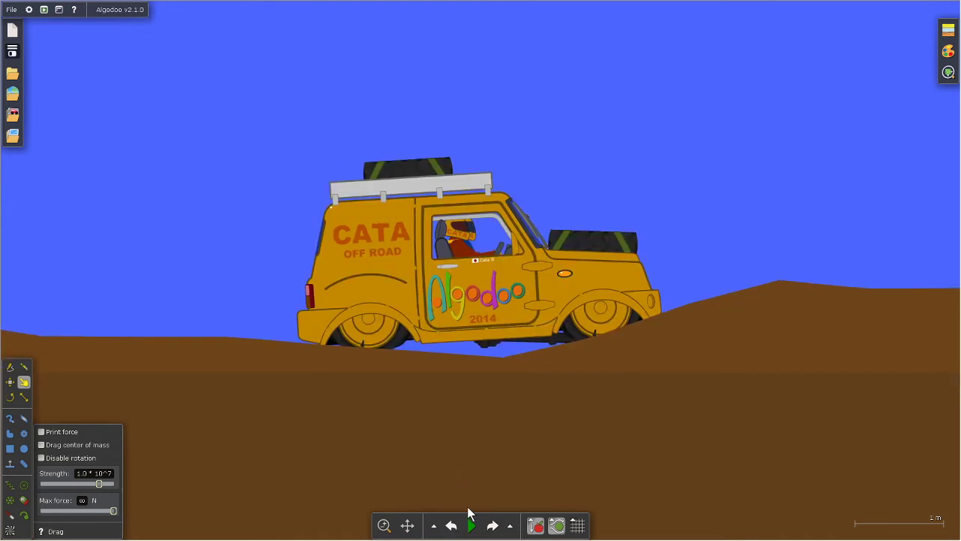
# Resume the drive and drag the overturned jeep back onto its wheels on the slope
pyautogui.click(471, 525)
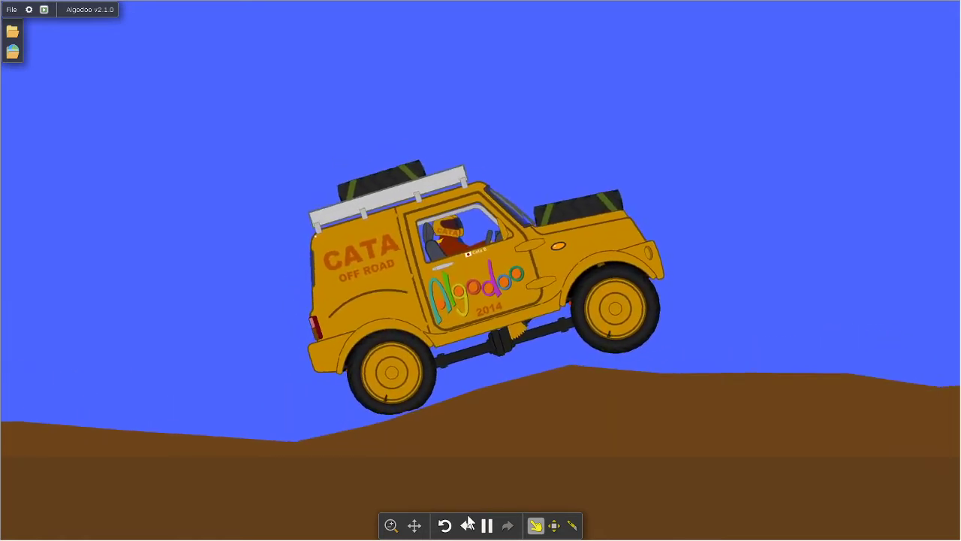
pyautogui.click(571, 526)
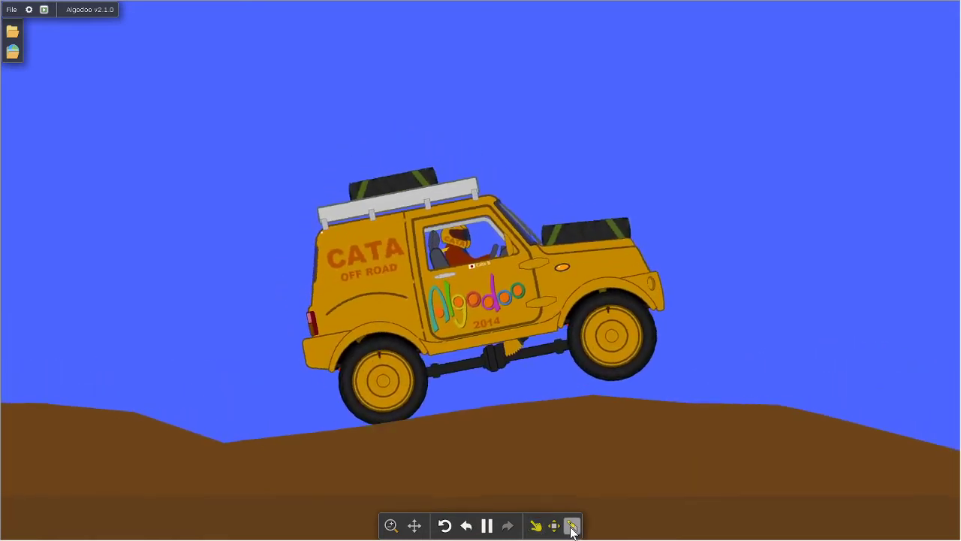
pyautogui.click(538, 525)
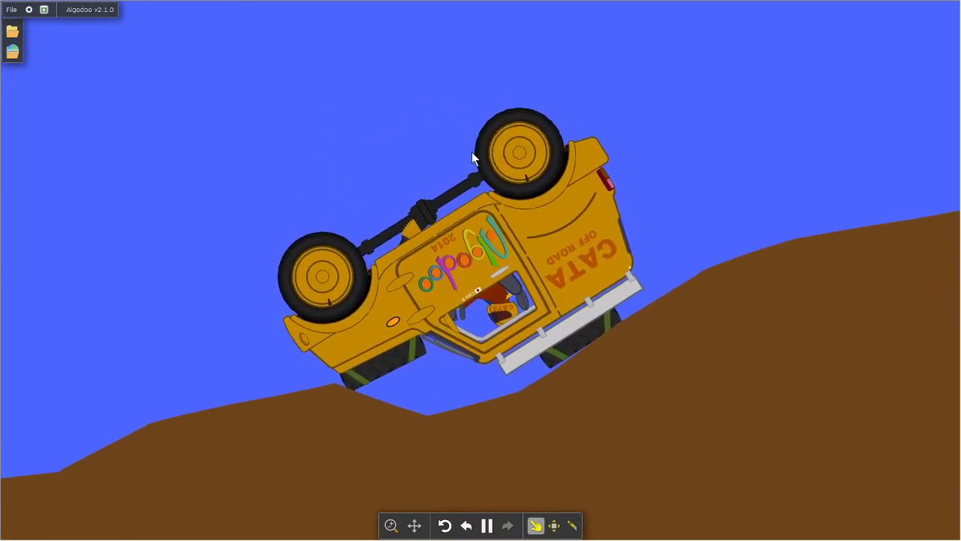
pyautogui.moveTo(518, 146)
pyautogui.mouseDown()
pyautogui.moveTo(483, 107)
pyautogui.moveTo(482, 299)
pyautogui.moveTo(541, 330)
pyautogui.moveTo(590, 316)
pyautogui.moveTo(636, 230)
pyautogui.moveTo(629, 218)
pyautogui.moveTo(432, 256)
pyautogui.moveTo(585, 236)
pyautogui.moveTo(556, 290)
pyautogui.moveTo(530, 311)
pyautogui.moveTo(393, 275)
pyautogui.moveTo(419, 183)
pyautogui.moveTo(412, 202)
pyautogui.moveTo(422, 220)
pyautogui.mouseUp()
pyautogui.scroll(-5, 423, 220)
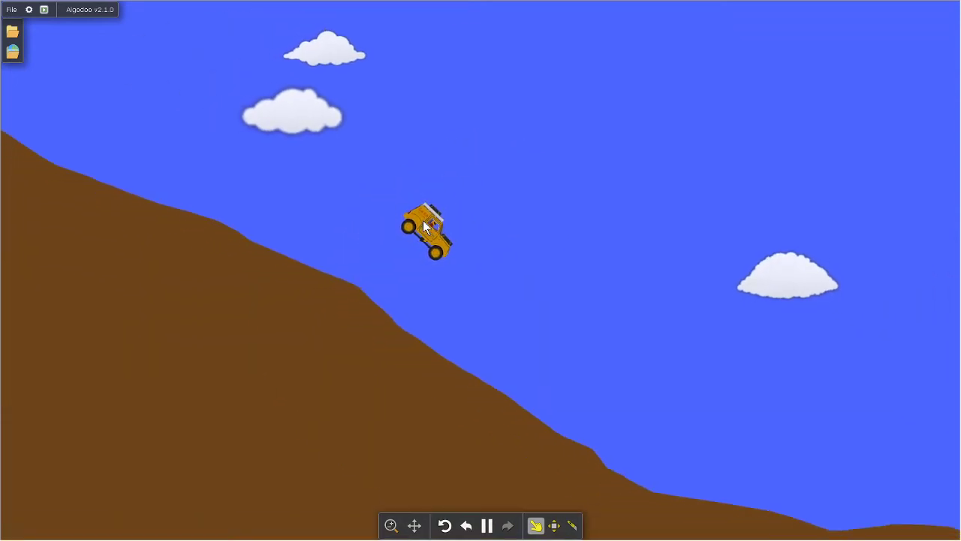
pyautogui.scroll(3, 450, 248)
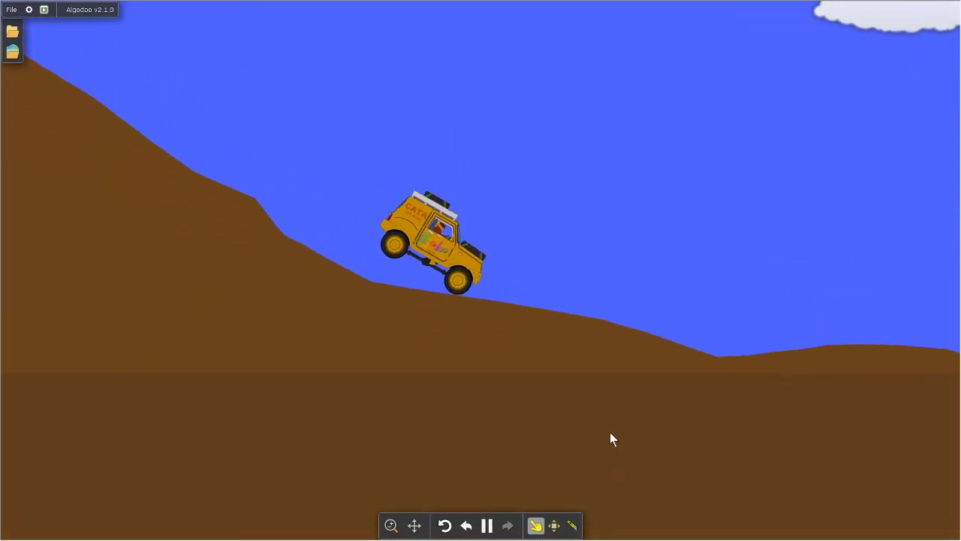
pyautogui.scroll(-5, 676, 270)
pyautogui.scroll(-2, 789, 172)
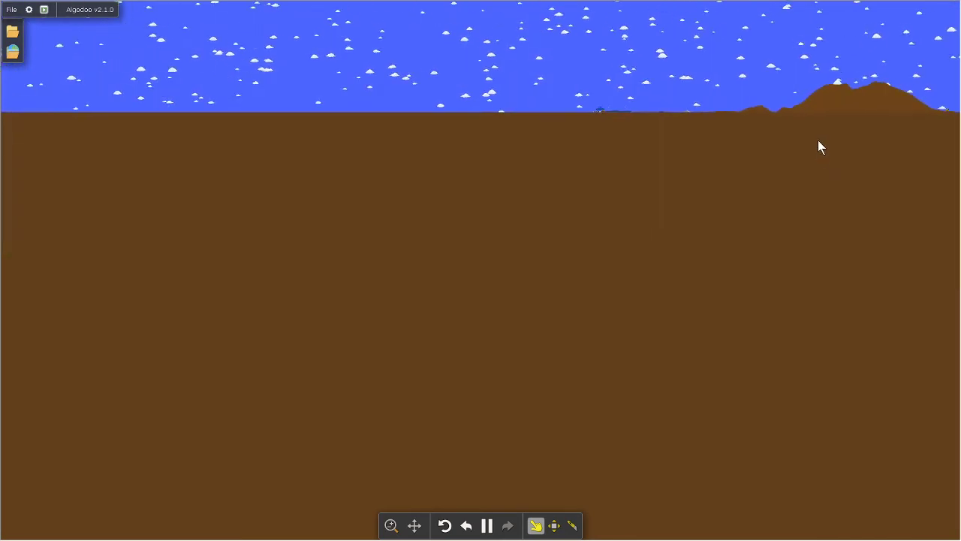
pyautogui.scroll(1, 354, 186)
pyautogui.scroll(3, 303, 187)
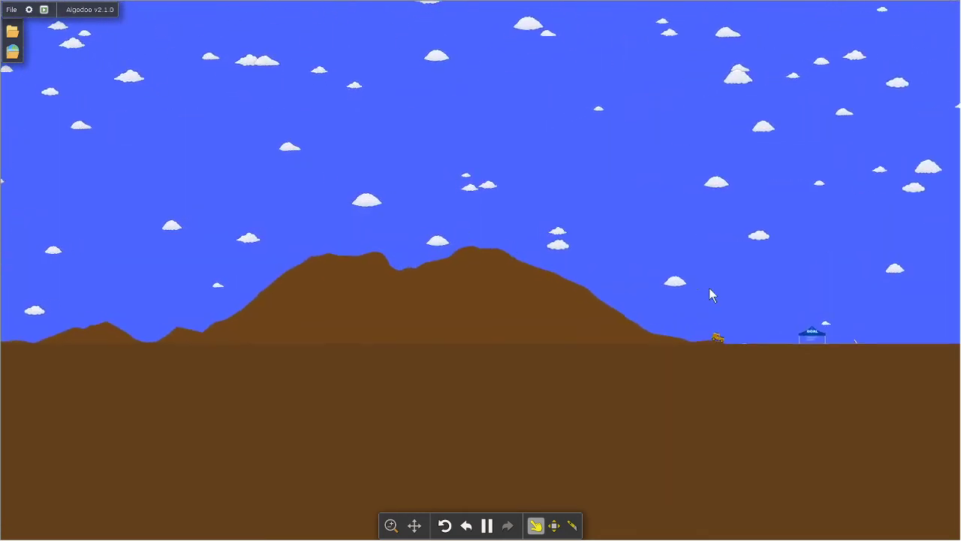
pyautogui.scroll(3, 711, 293)
pyautogui.scroll(2, 410, 224)
pyautogui.scroll(3, 398, 225)
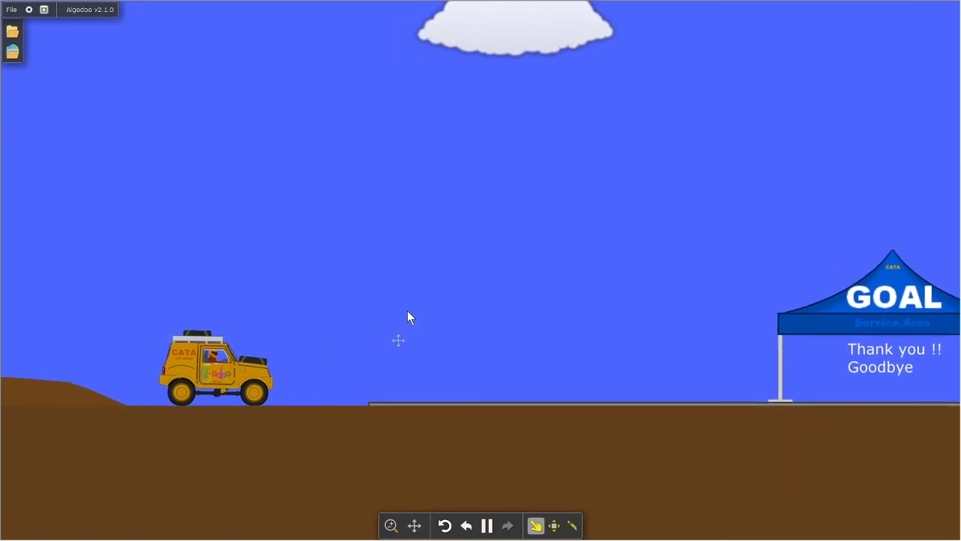
pyautogui.scroll(1, 481, 278)
pyautogui.scroll(1, 589, 277)
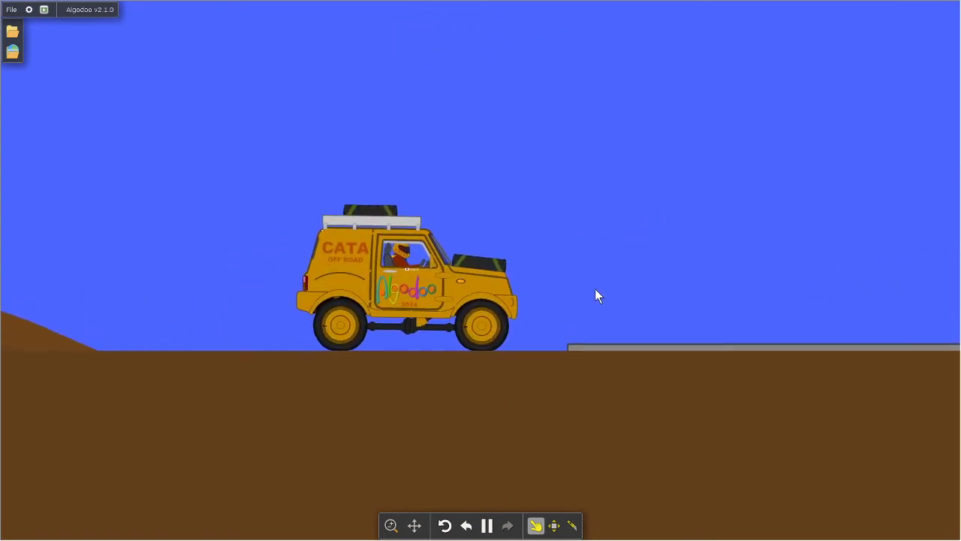
pyautogui.scroll(1, 596, 289)
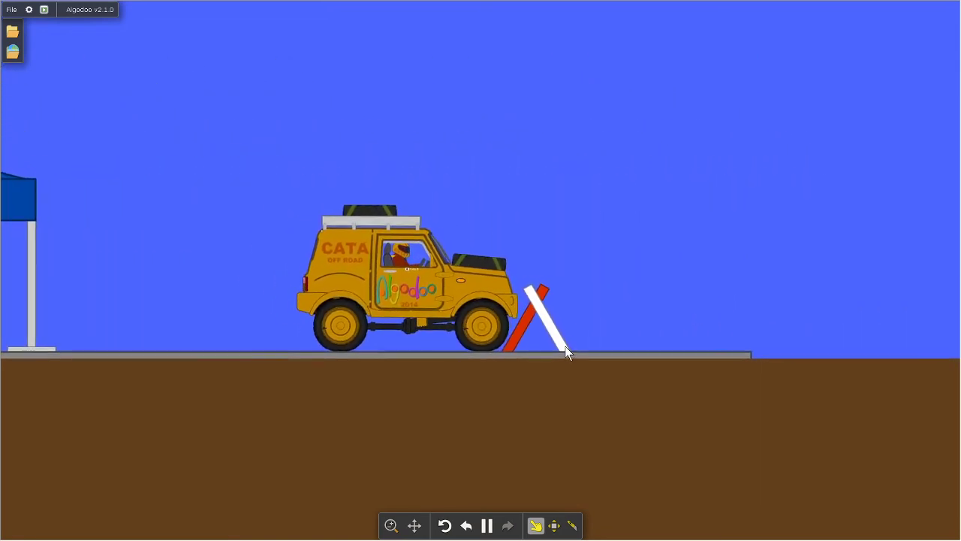
# Pause near the GOAL tent and delete the white plank and red barrier
pyautogui.click(485, 526)
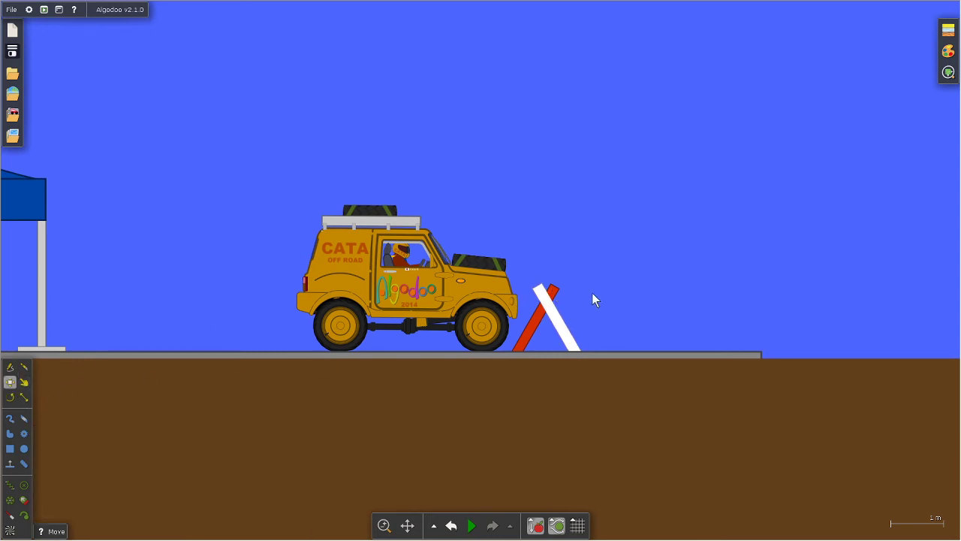
pyautogui.press('Delete')
pyautogui.click(546, 308)
pyautogui.press('Delete')
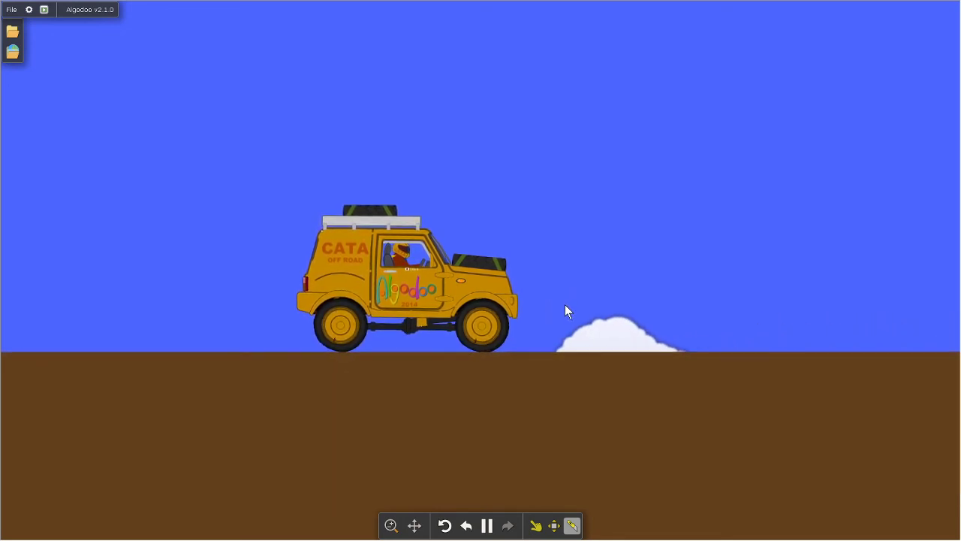
# Draw freehand cuts across the jeep until it breaks into pieces, then pan down
pyautogui.moveTo(565, 305); pyautogui.dragTo(565, 305)
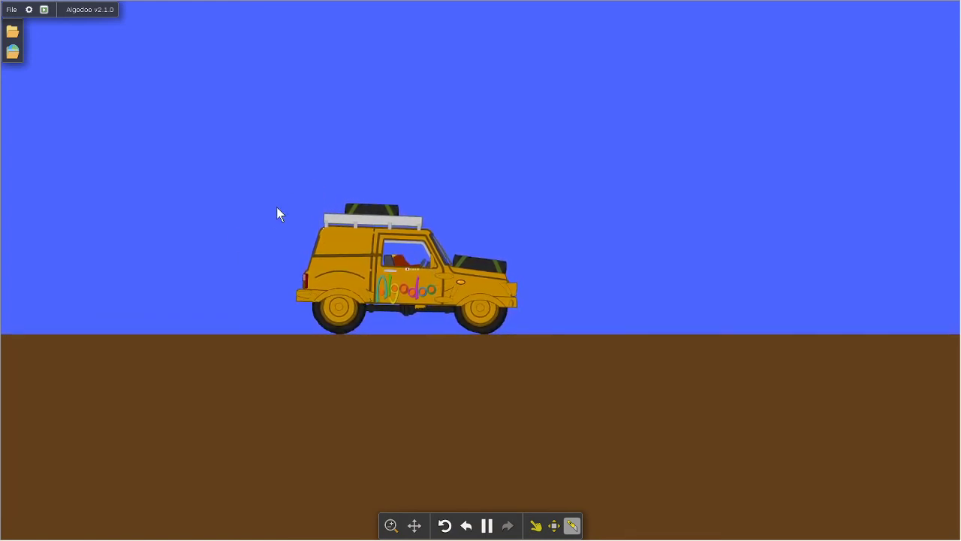
pyautogui.moveTo(142, 118); pyautogui.dragTo(258, 95)
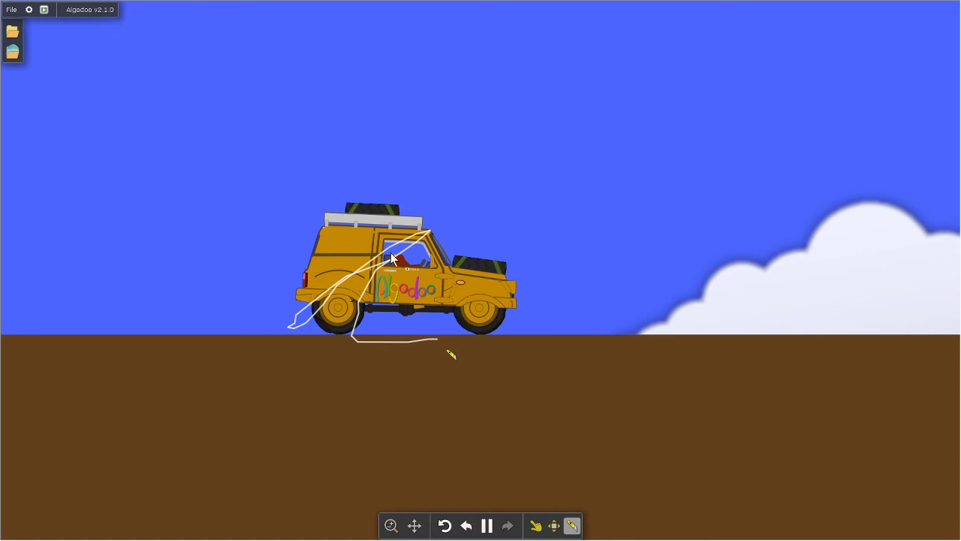
pyautogui.moveTo(437, 340); pyautogui.dragTo(437, 339)
pyautogui.moveTo(480, 278); pyautogui.dragTo(522, 346)
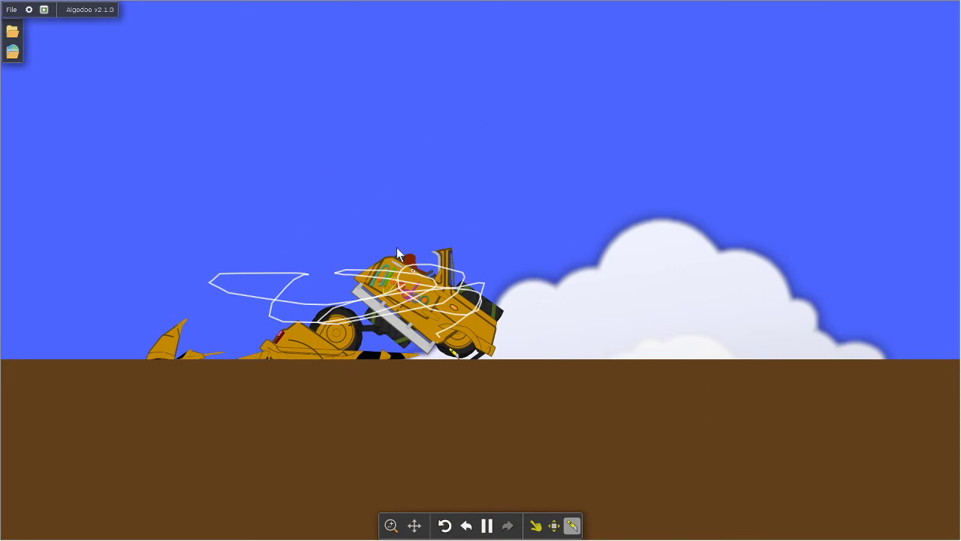
pyautogui.press('Down')
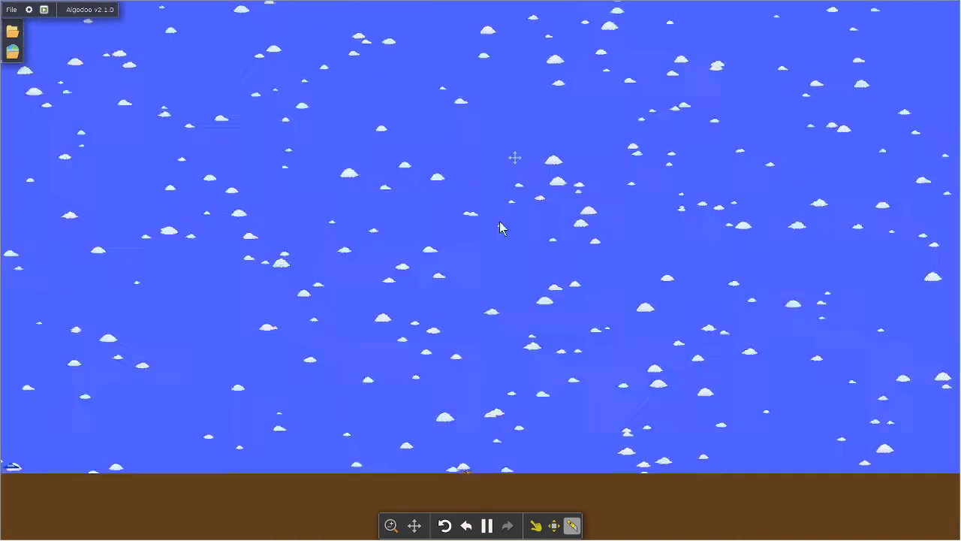
# Pan up into the cloudy sky, then exit Algodoo from the File menu
pyautogui.moveTo(500, 226); pyautogui.dragTo(460, 521)
pyautogui.scroll(-3, 466, 353)
pyautogui.scroll(5, 466, 200)
pyautogui.scroll(-3, 414, 165)
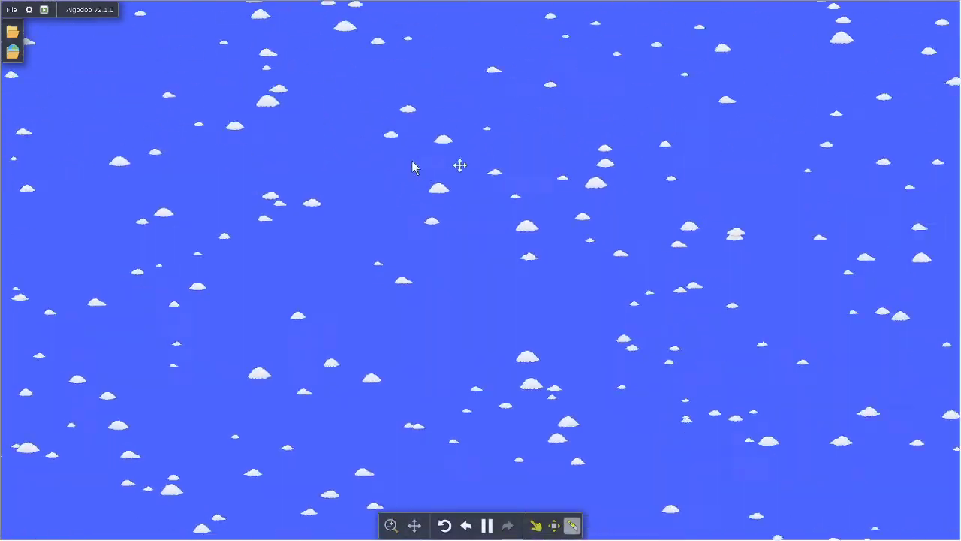
pyautogui.scroll(-3, 90, 214)
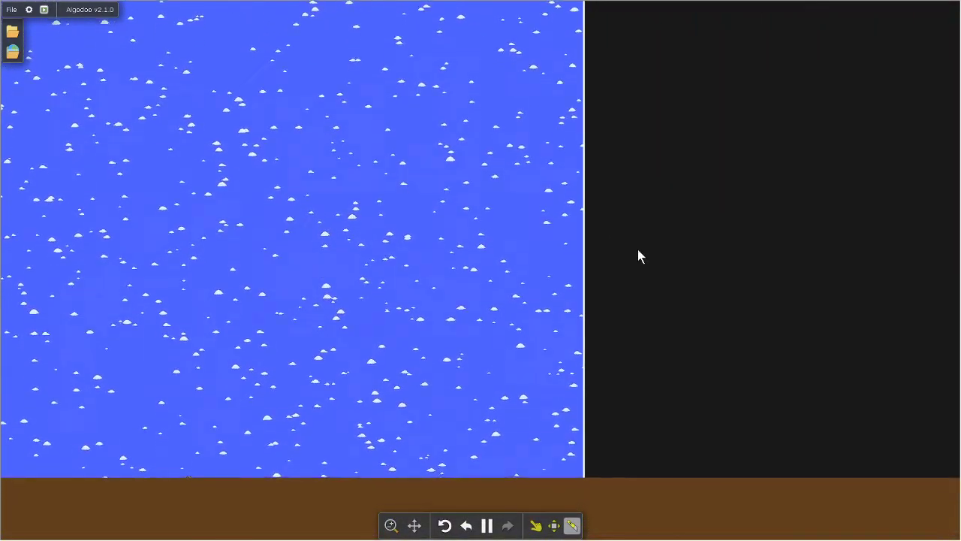
pyautogui.scroll(3, 345, 247)
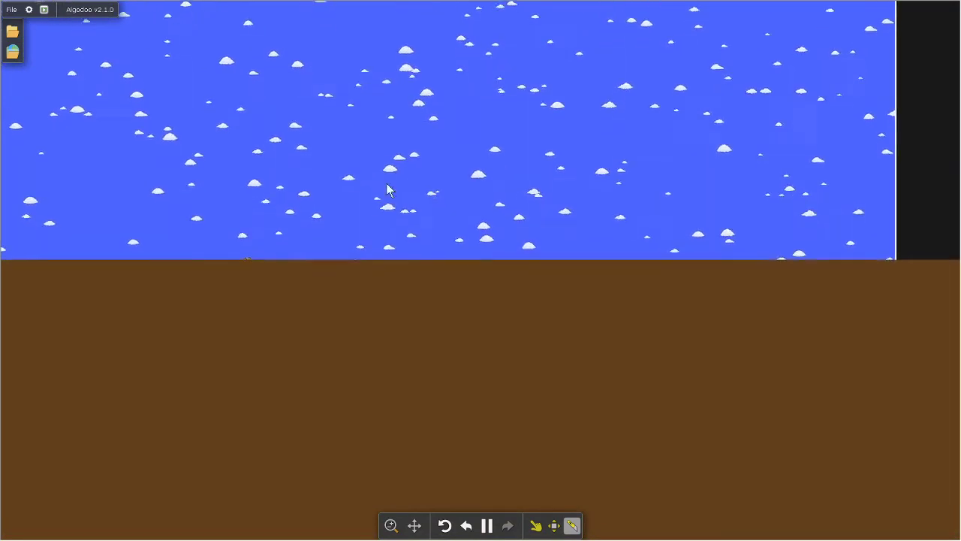
pyautogui.scroll(4, 283, 83)
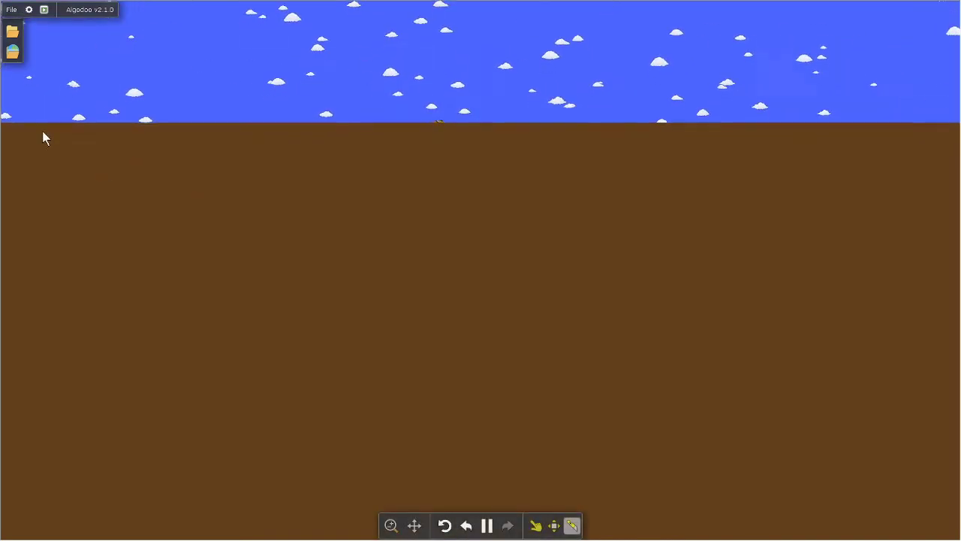
pyautogui.click(16, 10)
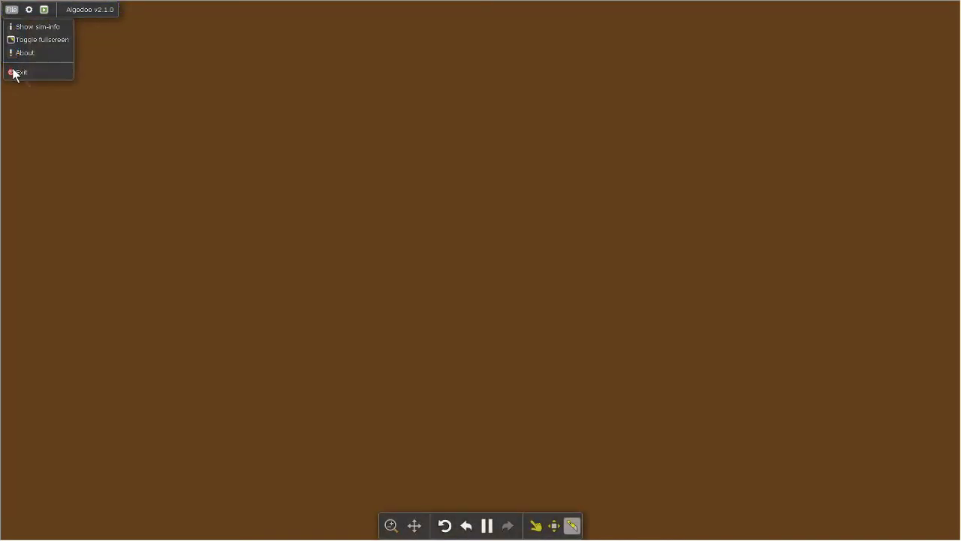
pyautogui.hotkey('alt', 'F4')
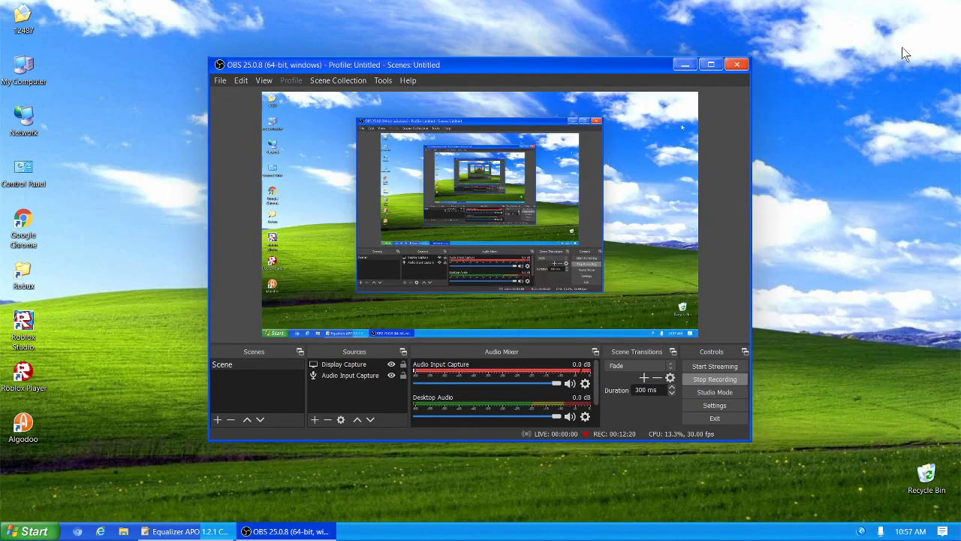